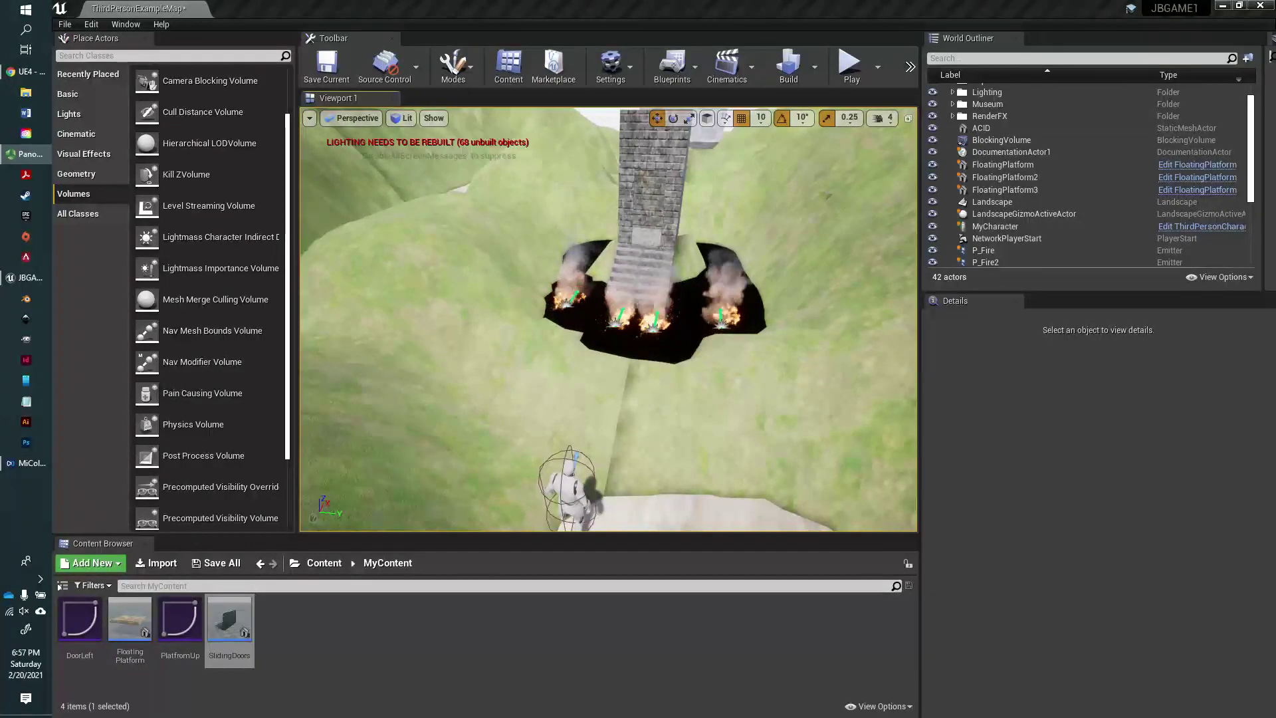
Step: Examine the burning acid pit around the stone tower and the surrounding paths and hills
mouse_move(665, 319)
right_down()
mouse_move(831, 259)
mouse_move(791, 262)
mouse_move(824, 242)
mouse_move(857, 159)
mouse_move(817, 173)
mouse_move(671, 280)
right_up()
right_drag(618, 345, 655, 441)
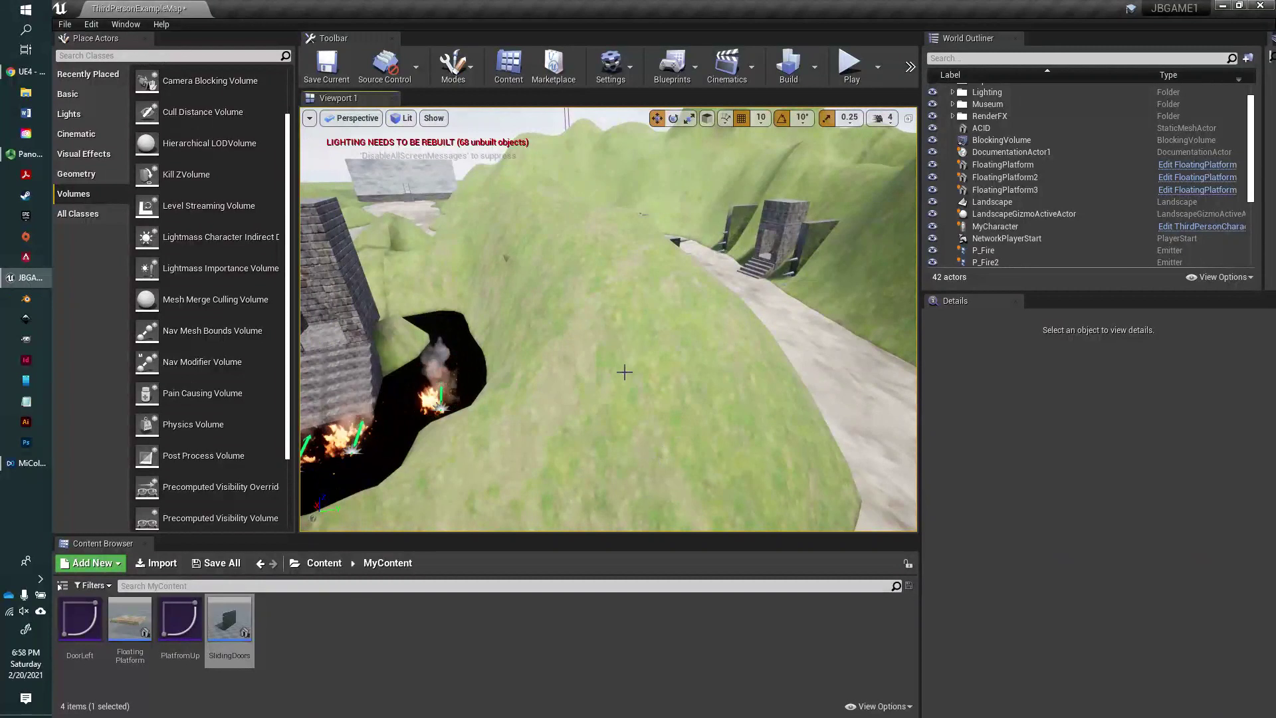
right_drag(624, 372, 488, 302)
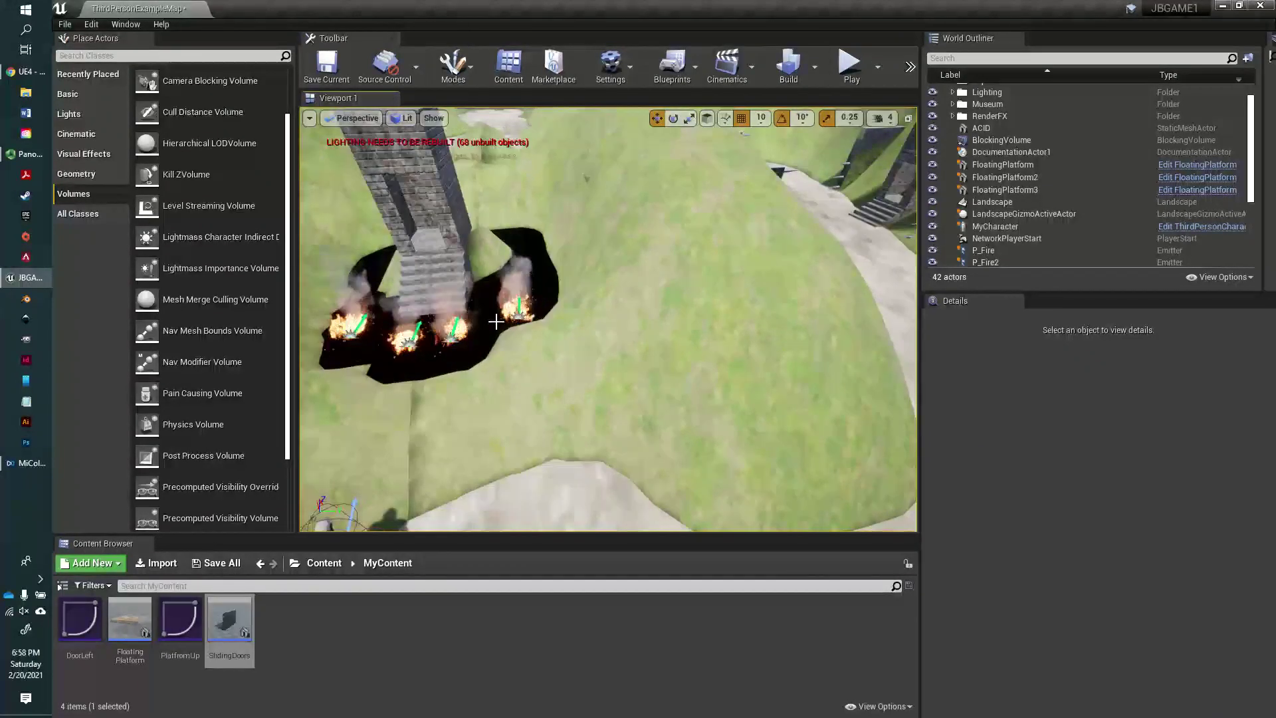
right_drag(496, 322, 598, 279)
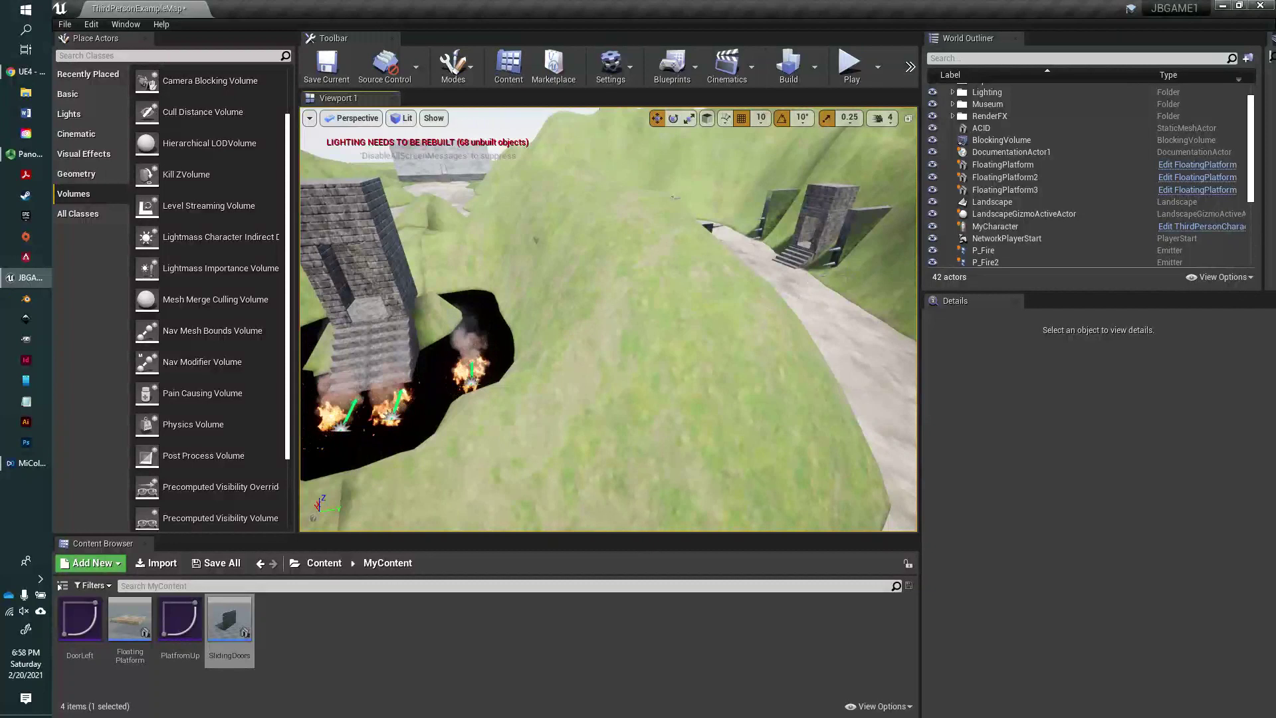
right_drag(608, 319, 776, 307)
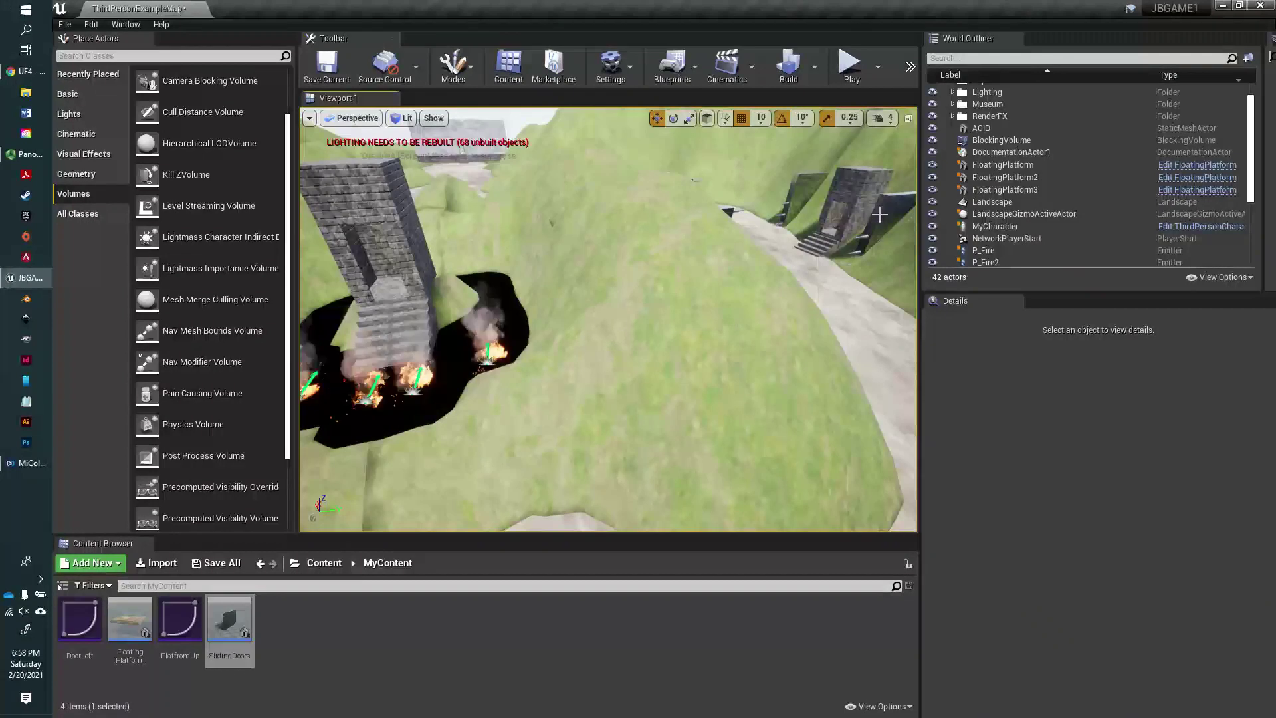
right_drag(838, 243, 787, 261)
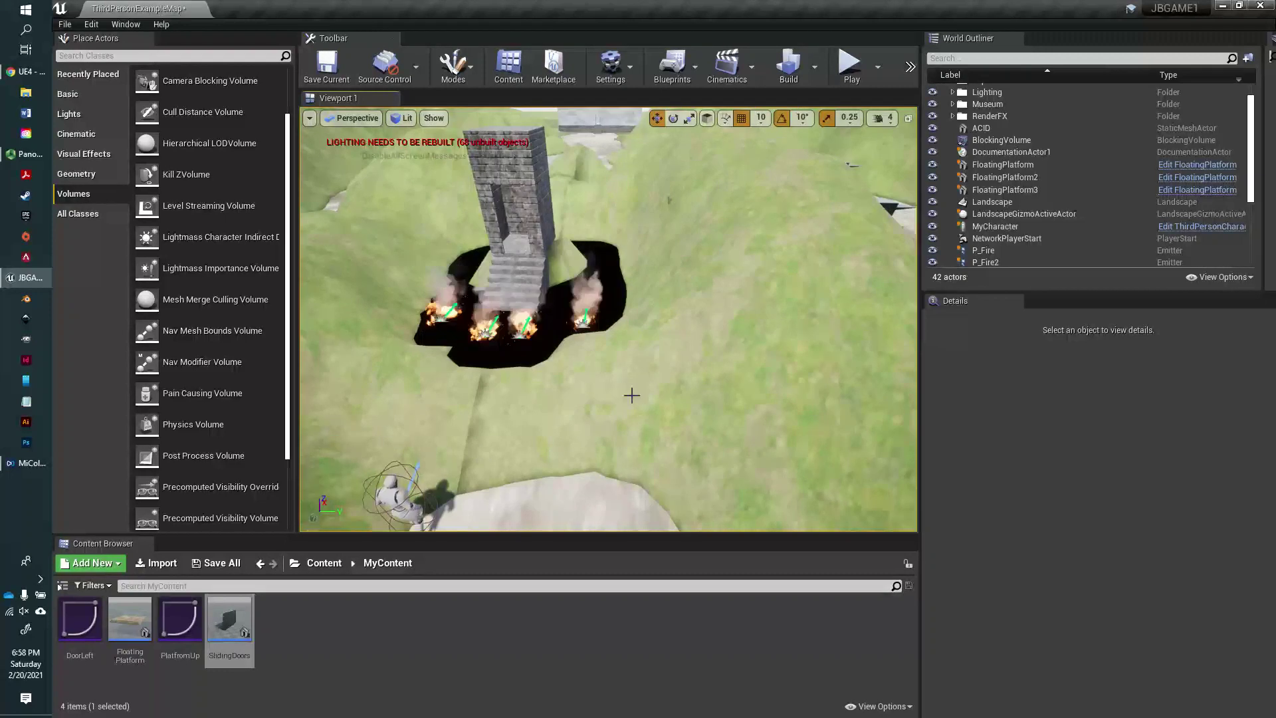
right_drag(632, 395, 605, 418)
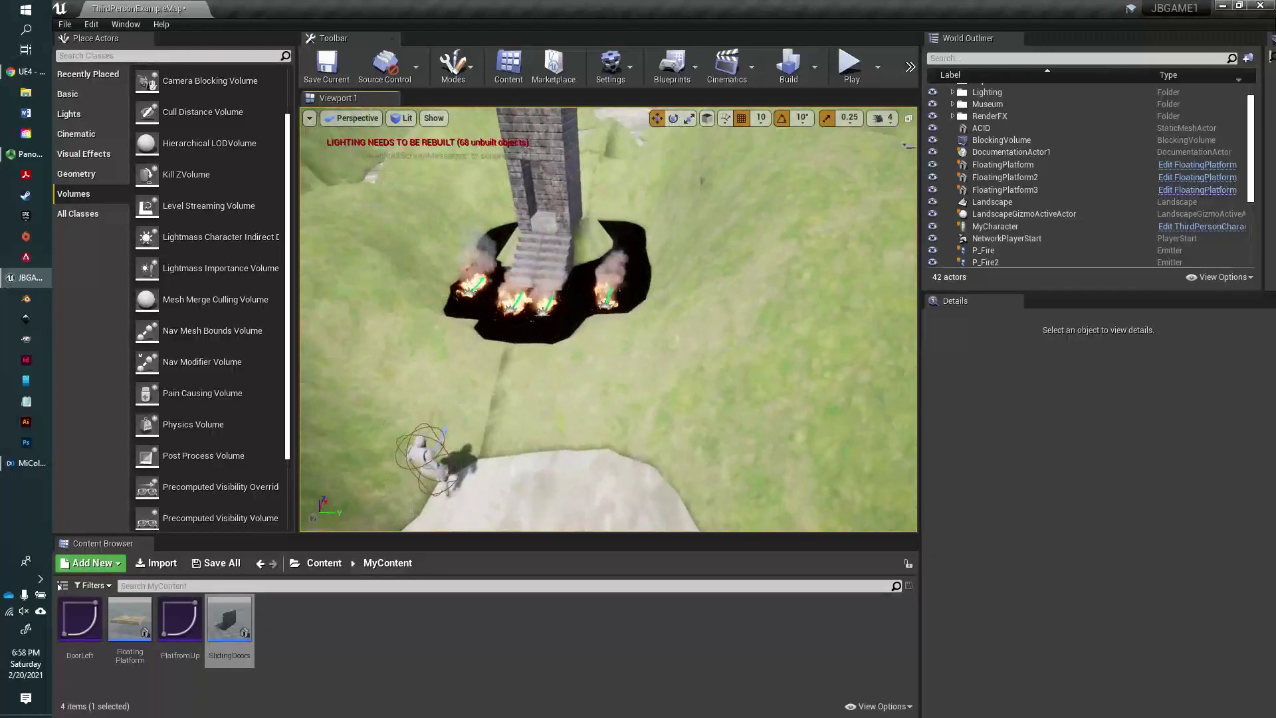
mouse_move(677, 365)
right_down()
mouse_move(678, 343)
mouse_move(638, 342)
right_up()
right_drag(637, 390, 648, 377)
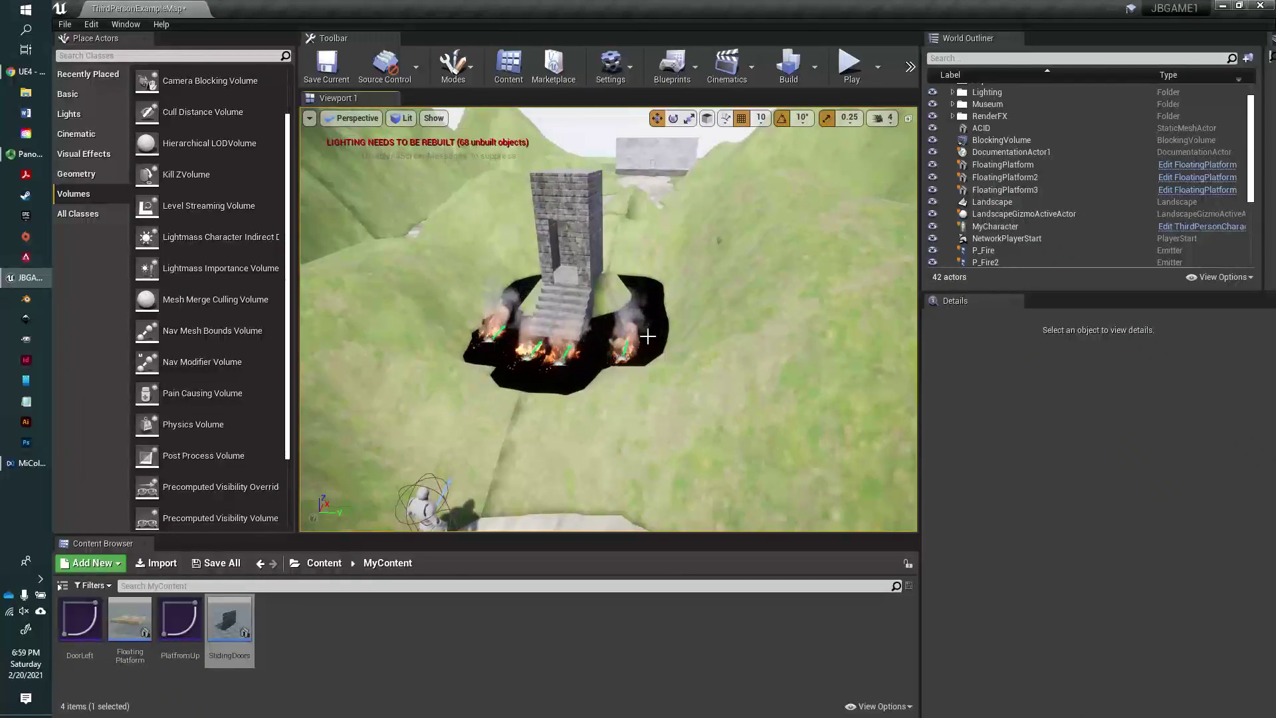
Step: Play-test the level by running the character across the acid pit beside the tower, and end the session
key(alt+p)
key(w)
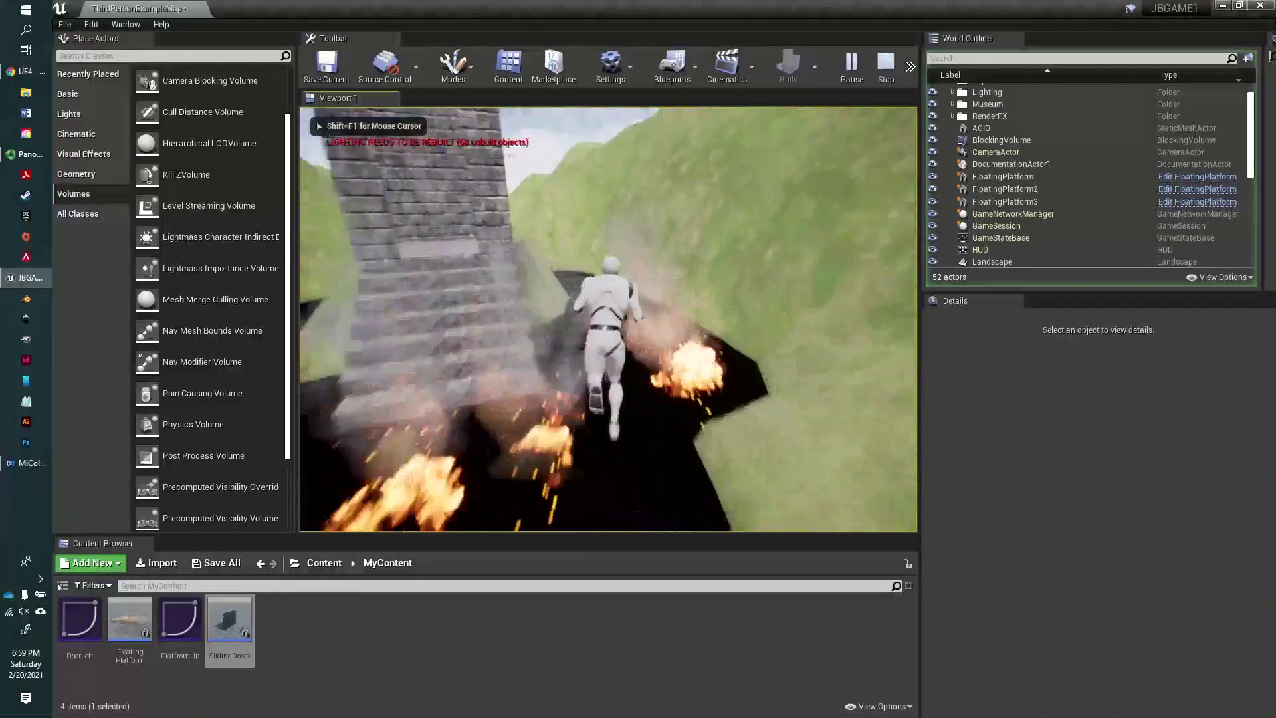
key(a)
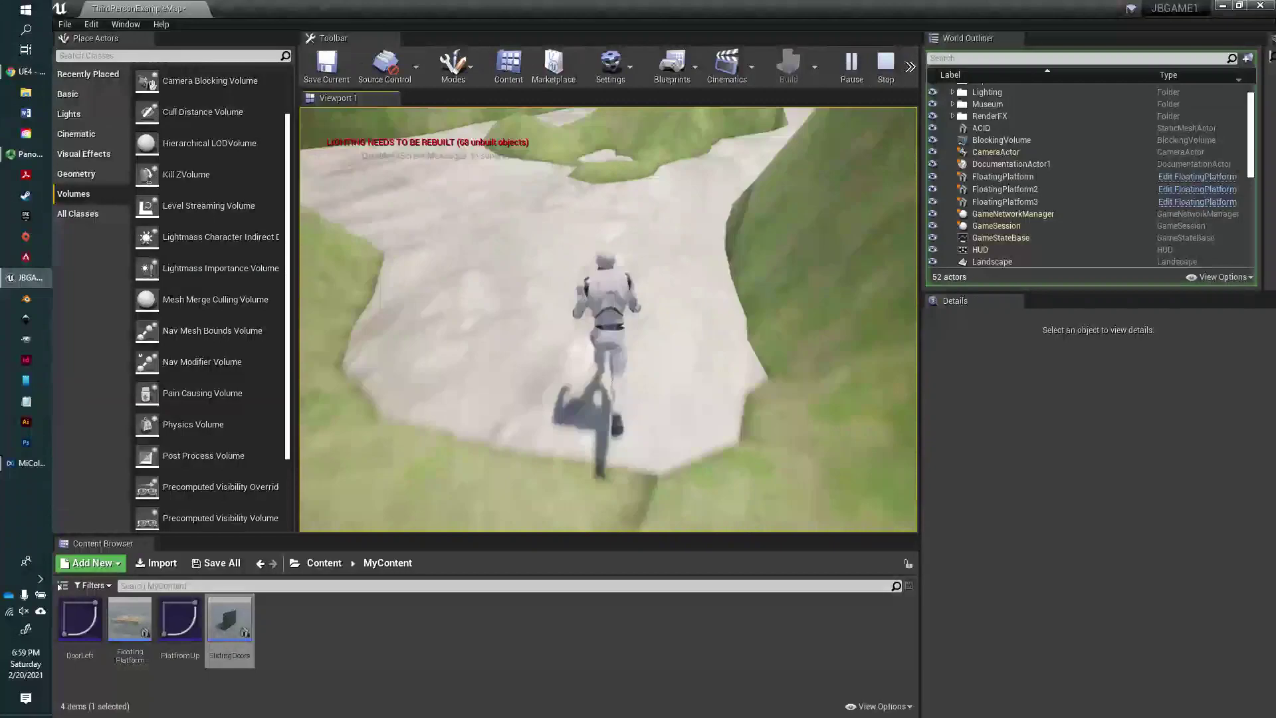
key(Escape)
Step: Set the ACID plane's collision preset to OverlapAll and enable Generate Overlap Events During Level Streaming
mouse_move(567, 307)
right_down()
mouse_move(664, 332)
mouse_move(566, 292)
mouse_move(567, 307)
right_up()
click(564, 276)
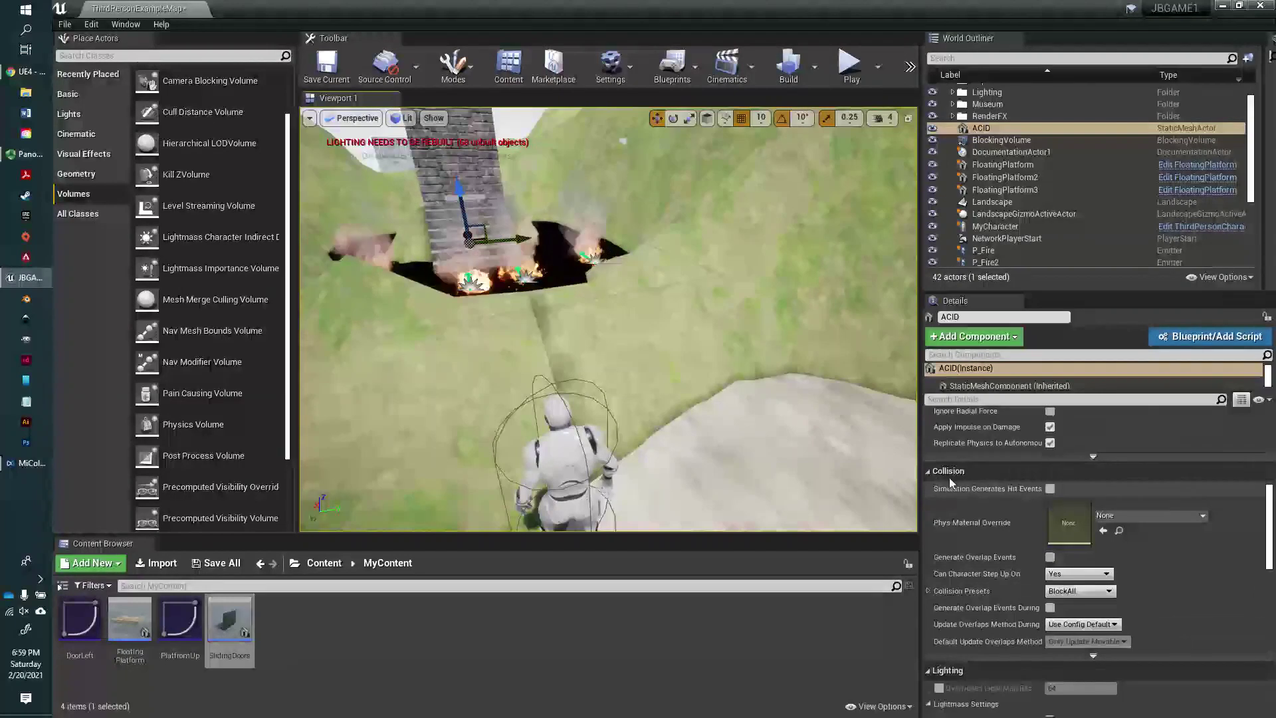
click(1092, 592)
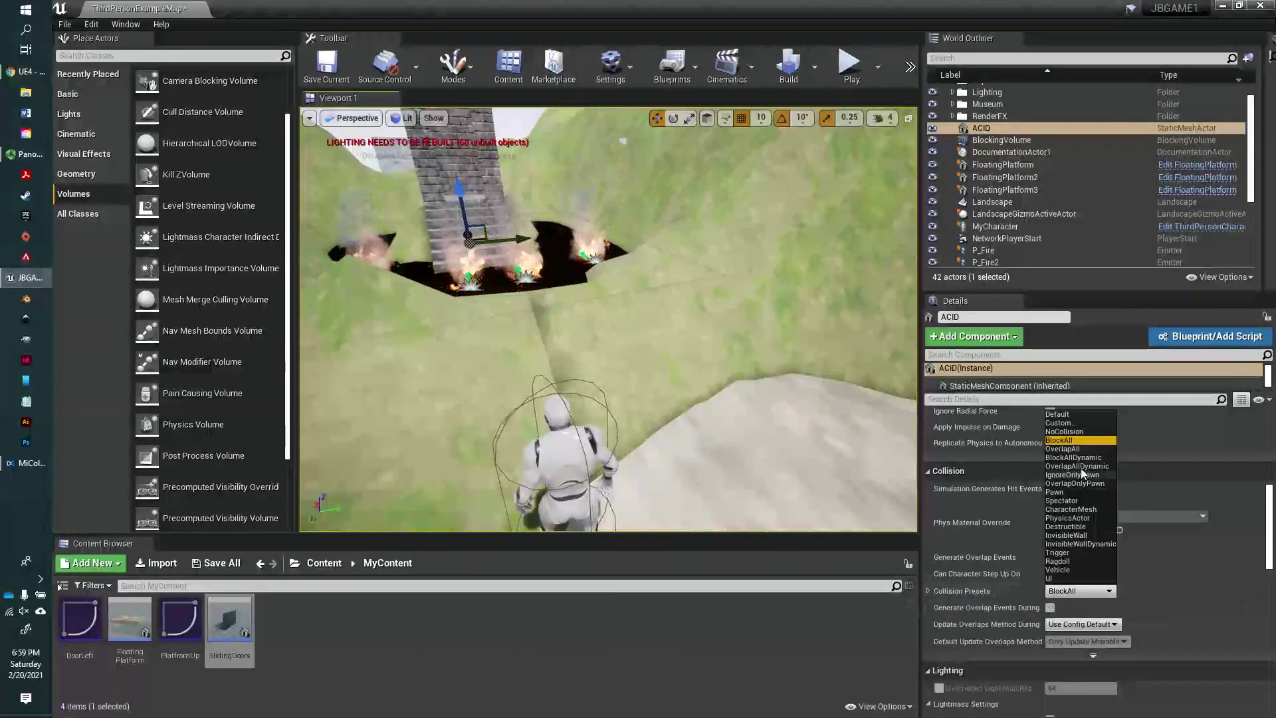
click(1083, 450)
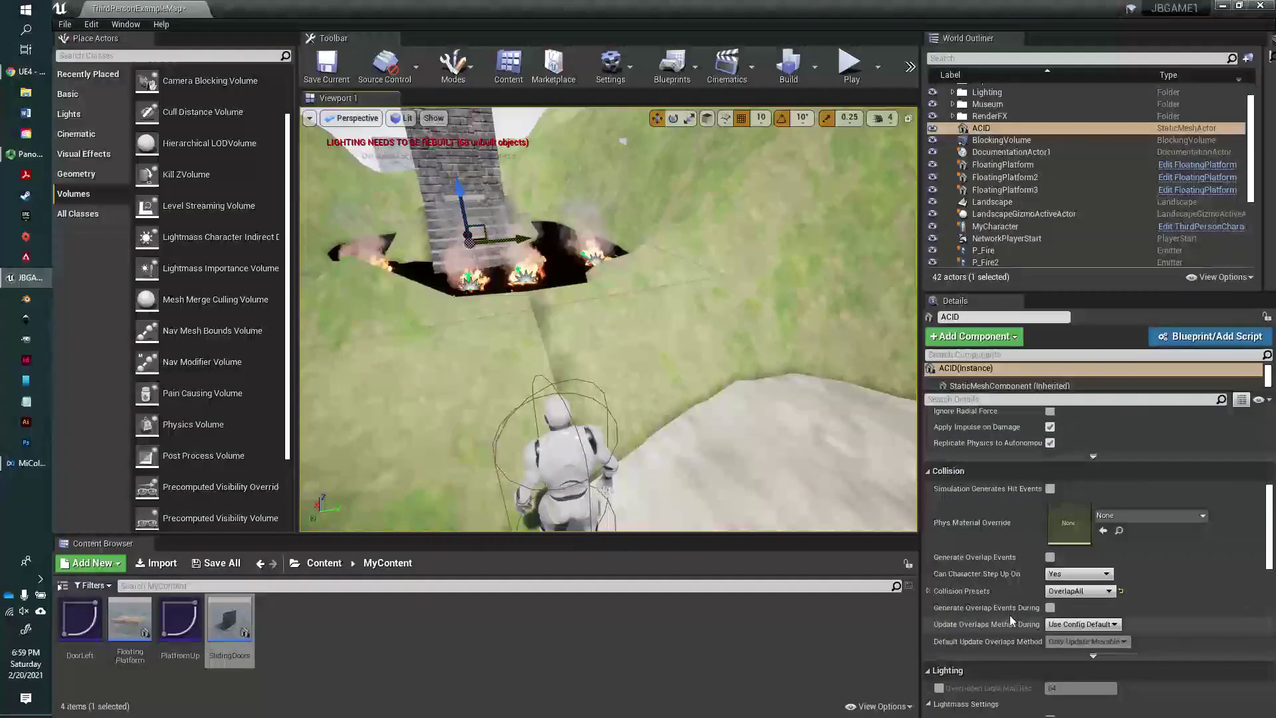
click(1050, 607)
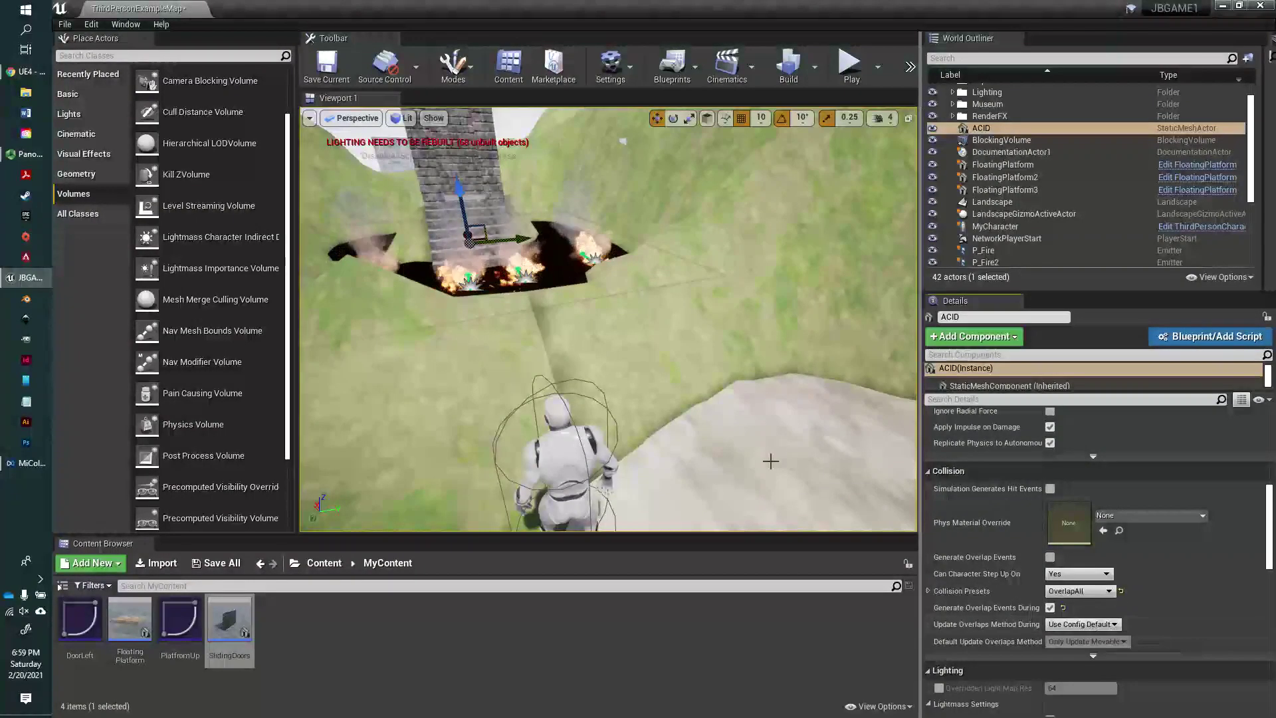
Step: Play-test the changed acid collision by running the character through the pit and around the tower, and stop the simulation
key(alt+p)
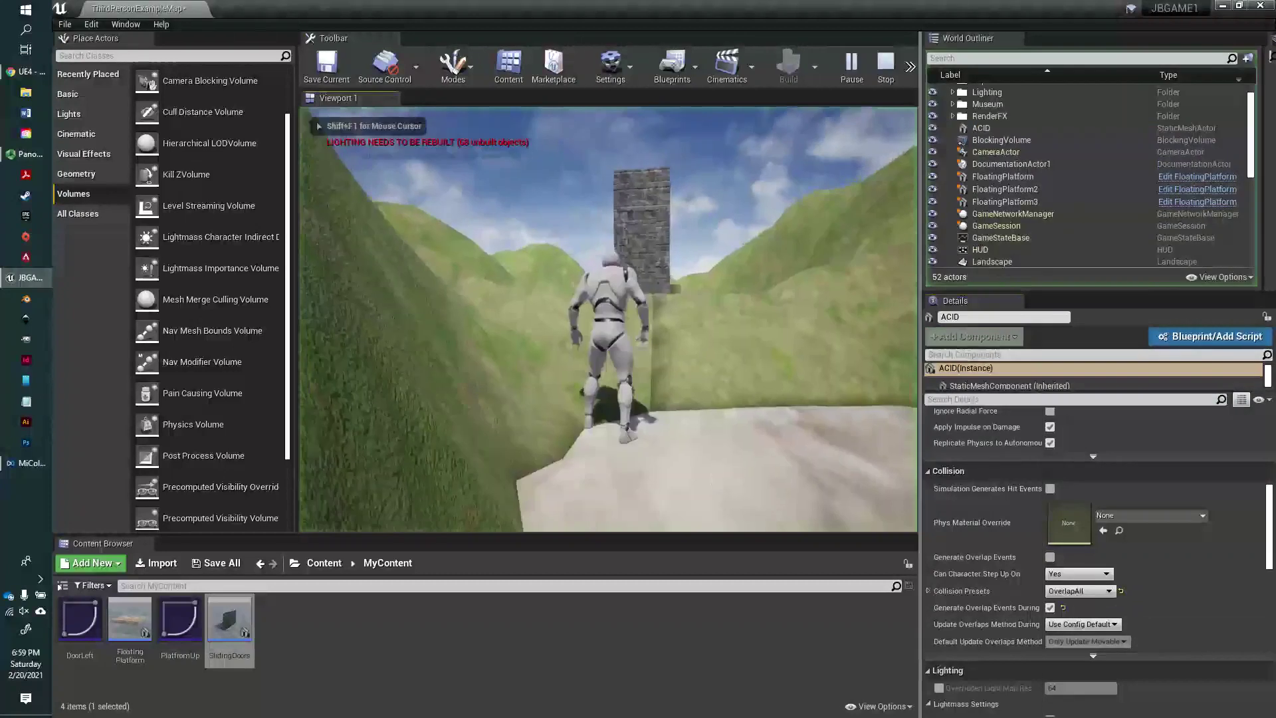
key(w)
key(w)
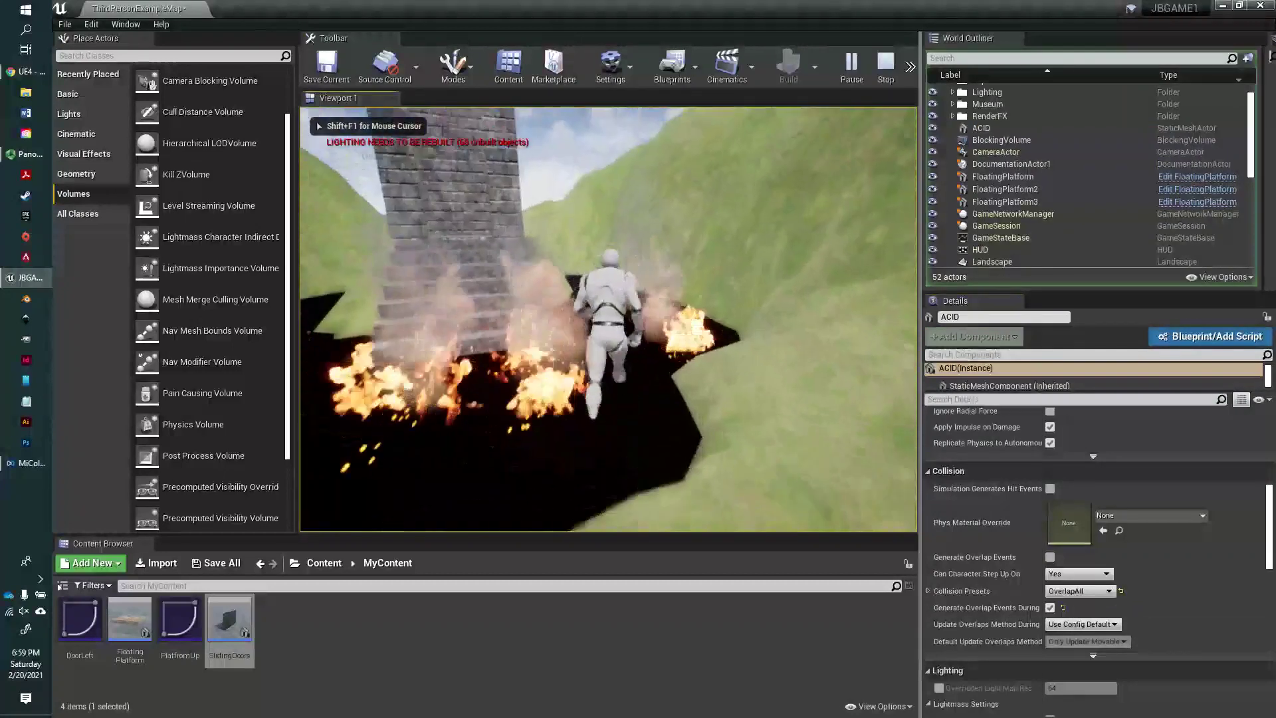
key(w)
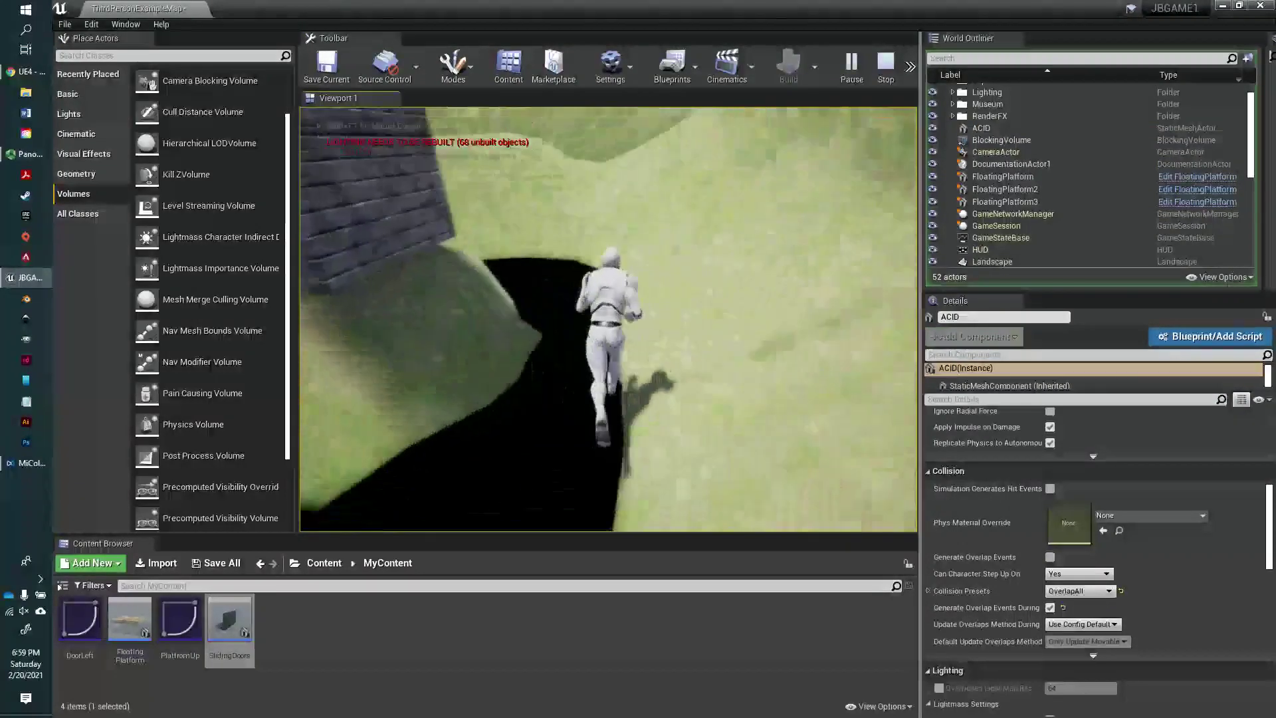
key(w)
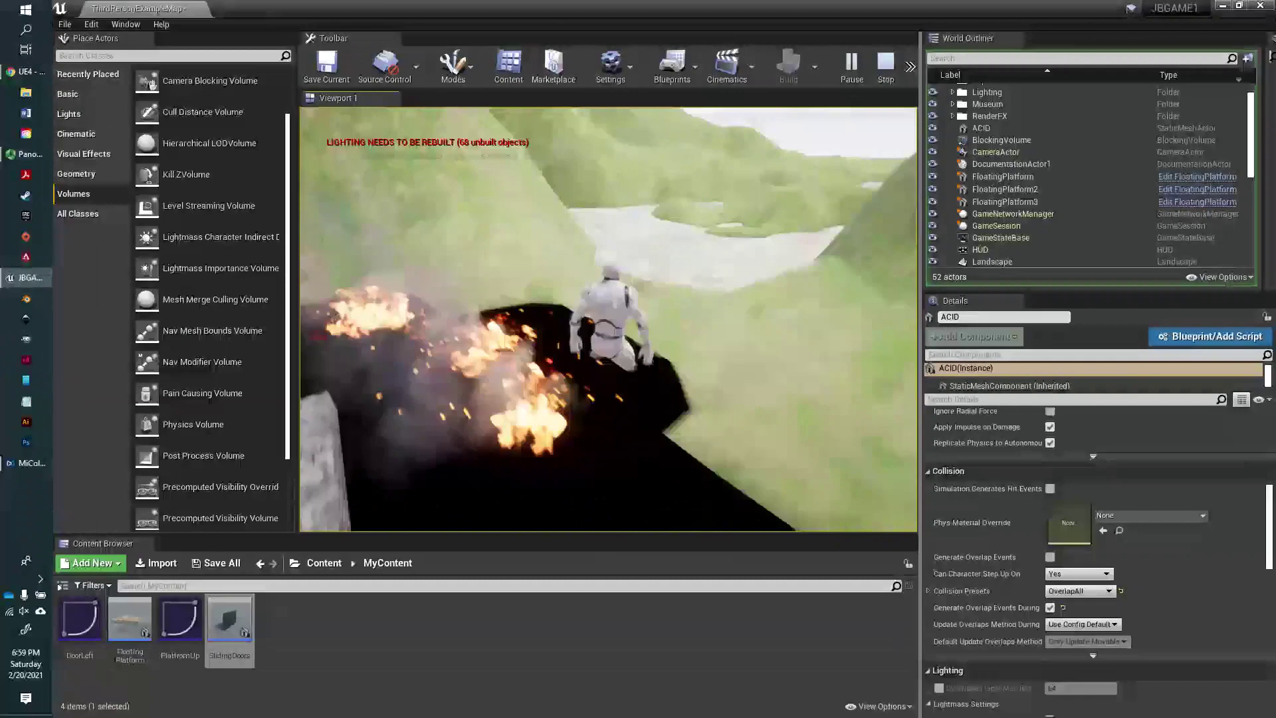
key(Escape)
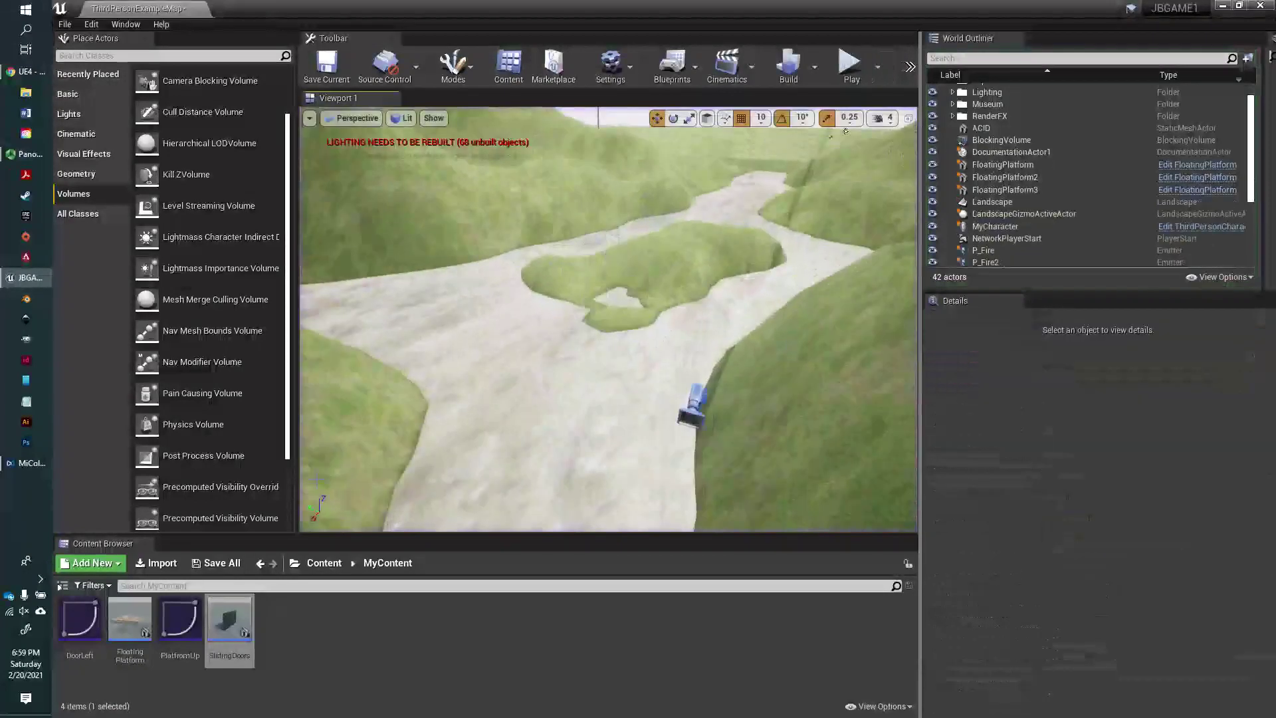
Step: Place a Pain Causing Volume in the acid pit at the foot of the tower's stairs
right_drag(642, 269, 465, 325)
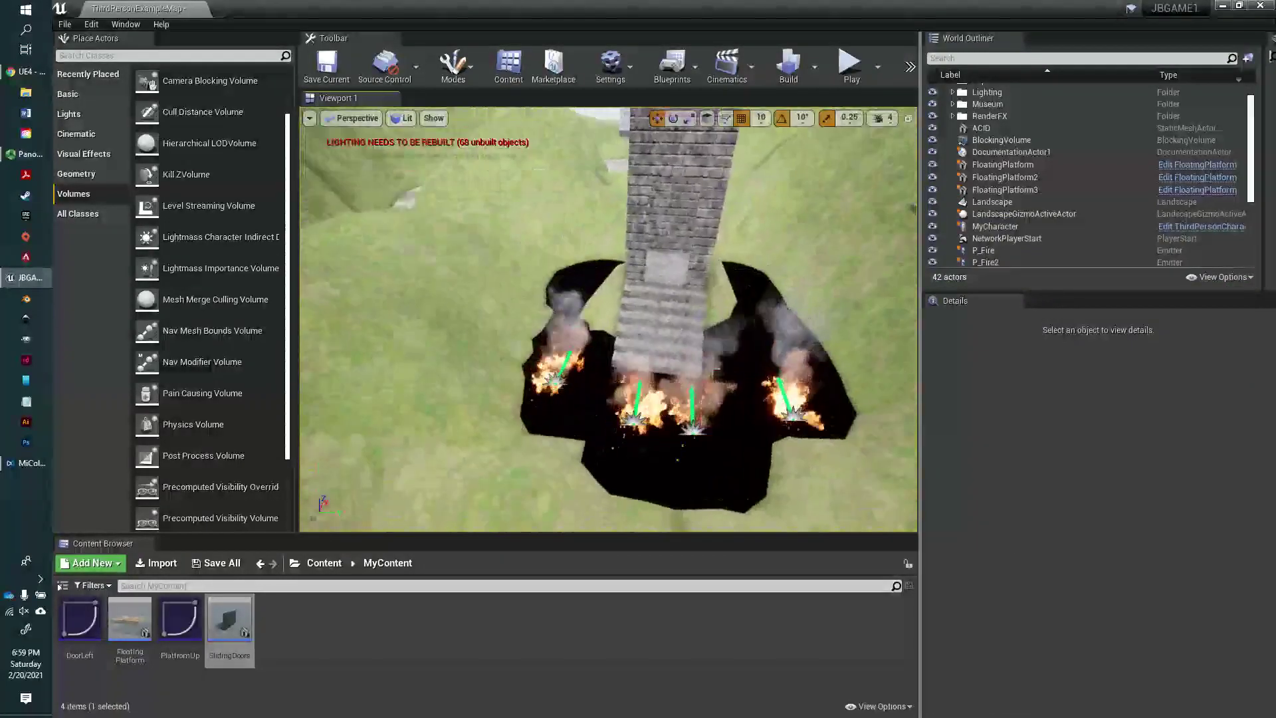
mouse_move(660, 385)
right_down()
mouse_move(663, 416)
mouse_move(668, 394)
right_up()
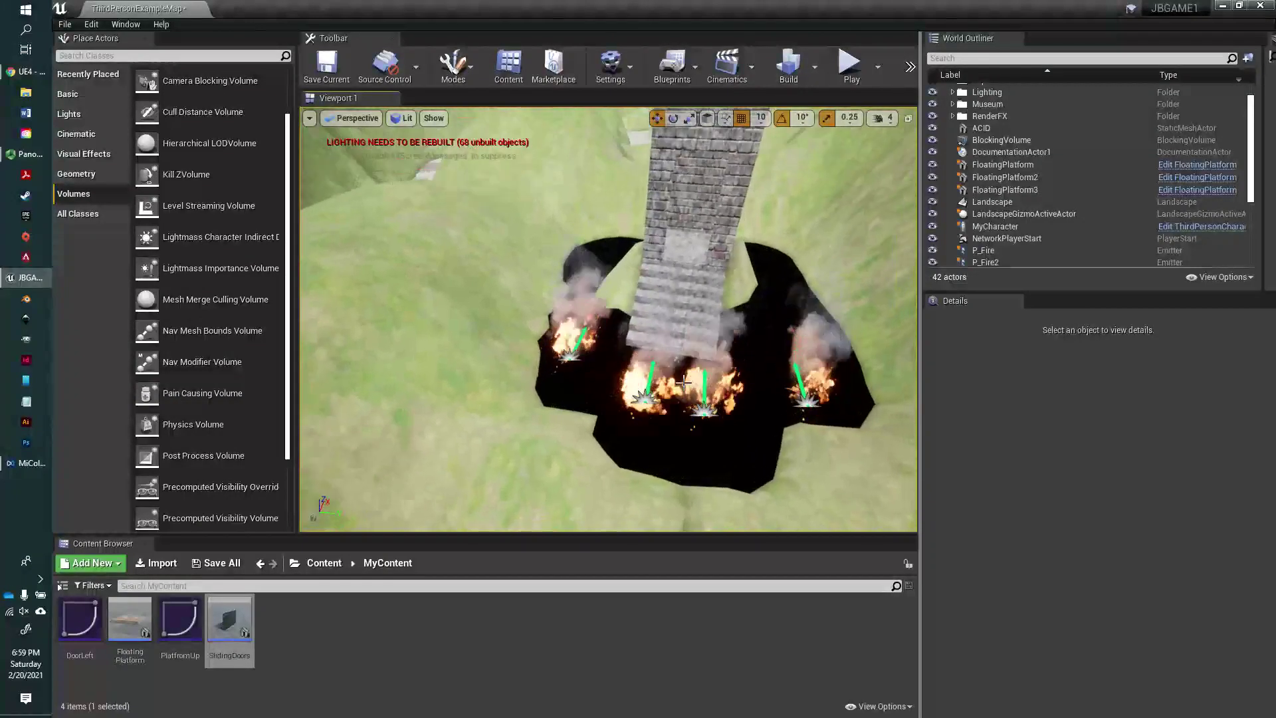
click(84, 215)
click(85, 192)
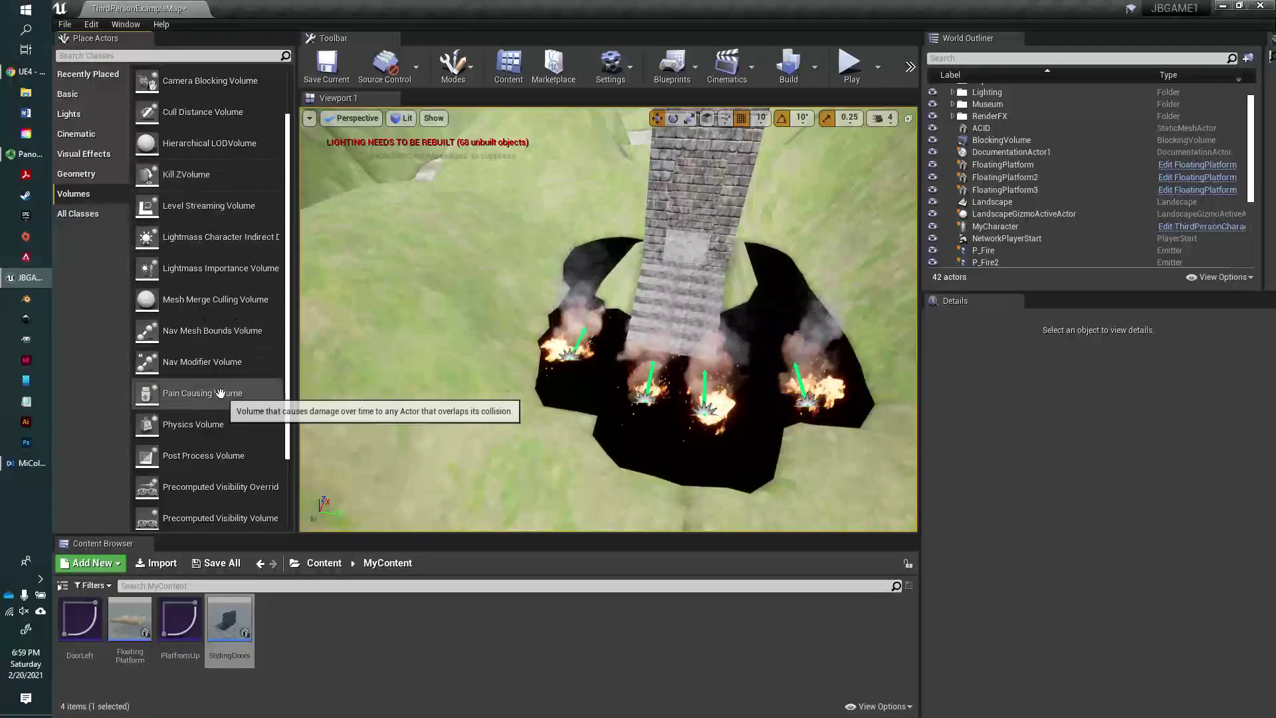
drag(162, 393, 658, 372)
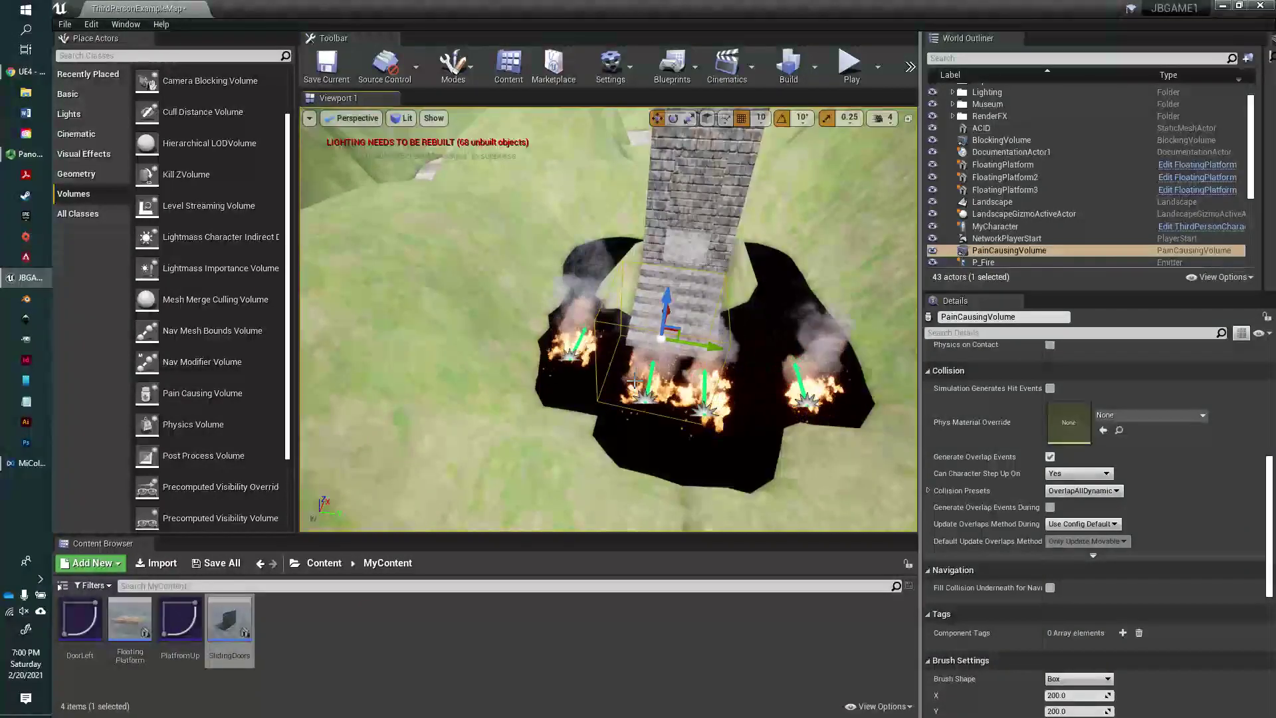
Step: Rename the new Pain Causing Volume as ACIDPainCausingVolume
click(778, 311)
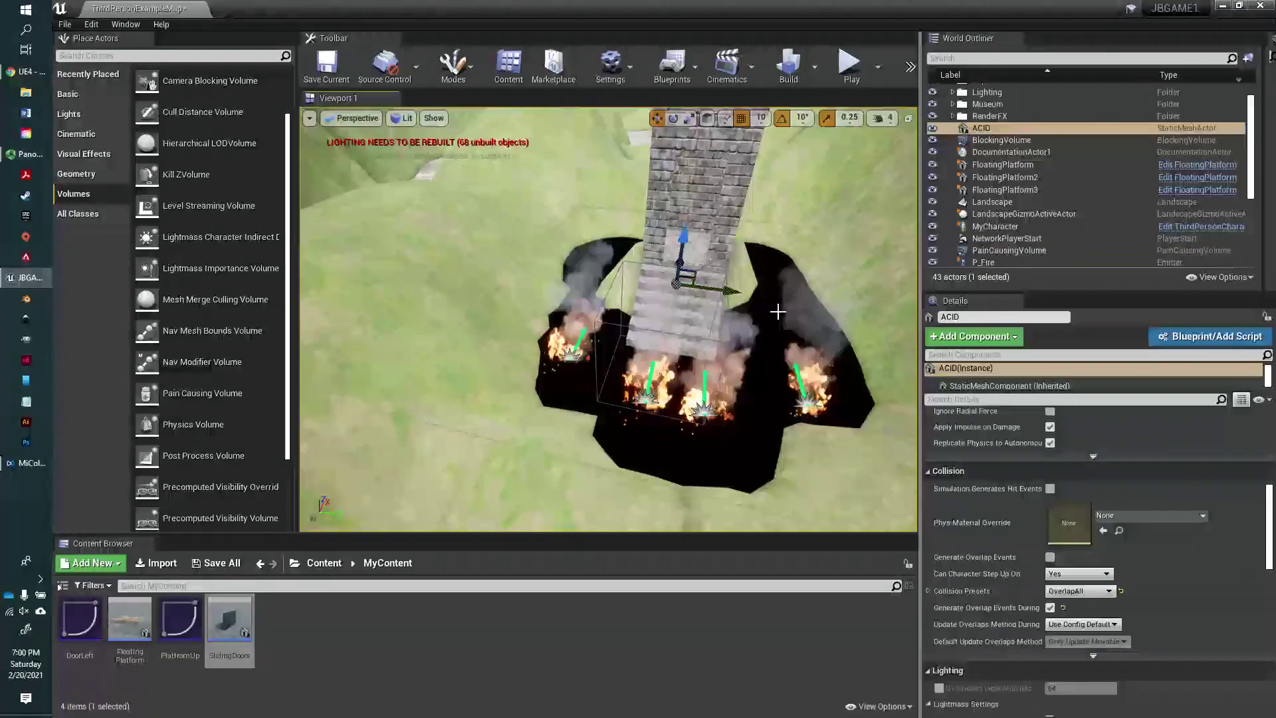
scroll(958, 426, up, 6)
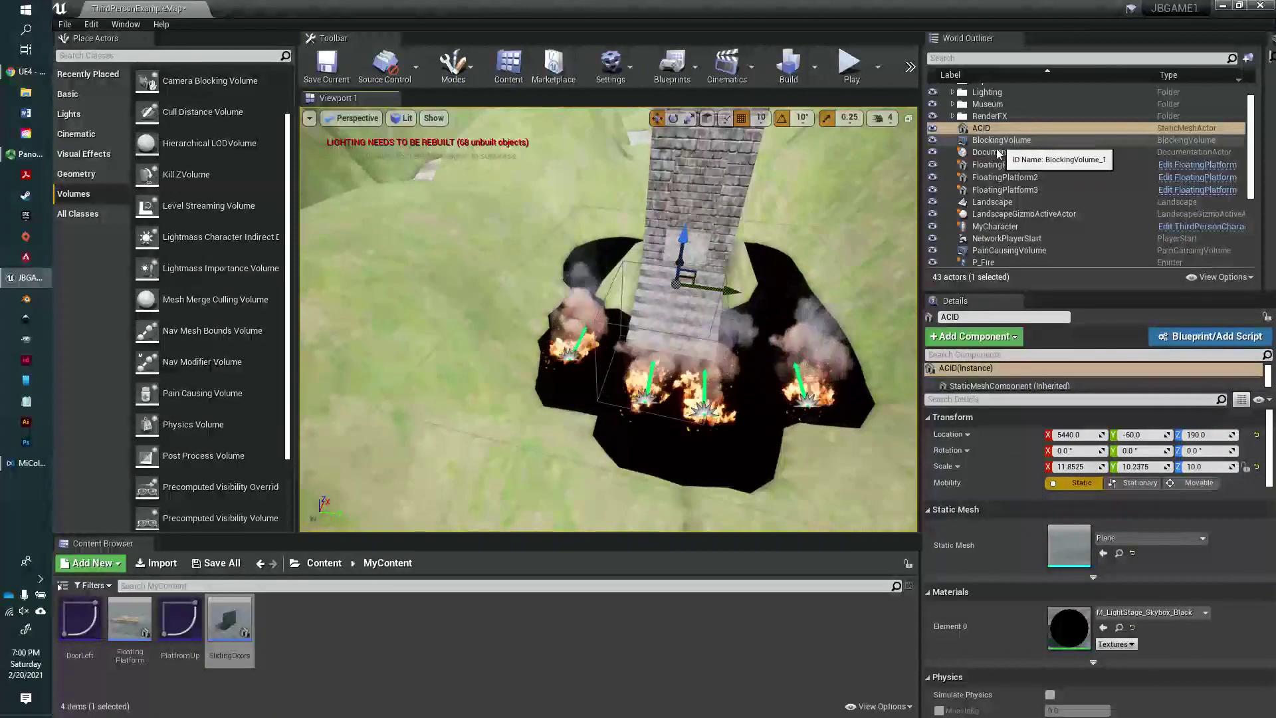
click(1043, 251)
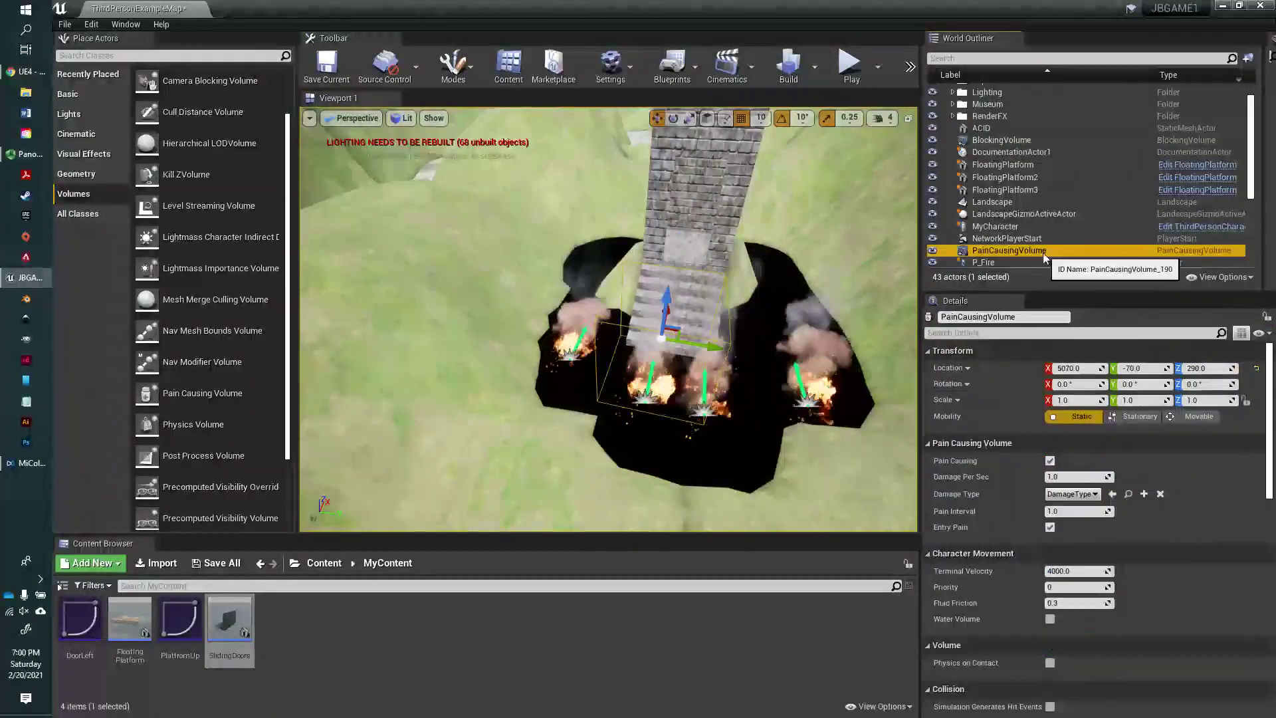
click(990, 138)
click(990, 131)
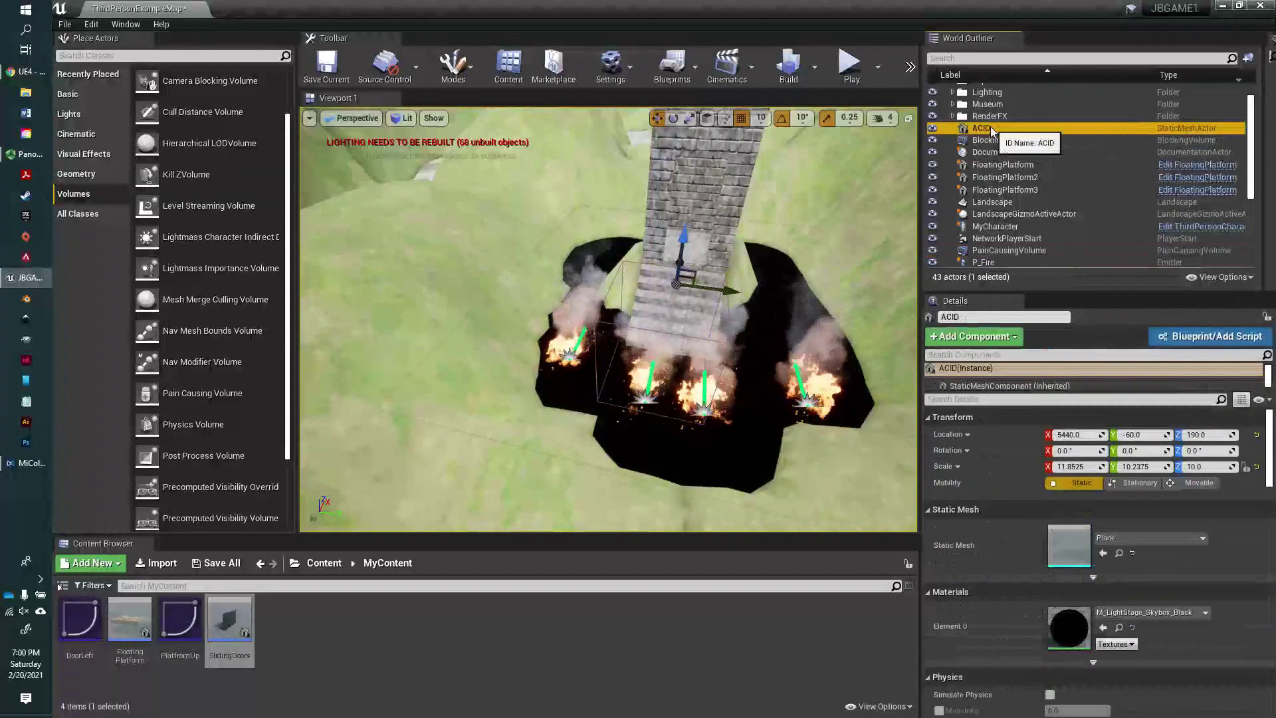
click(1004, 254)
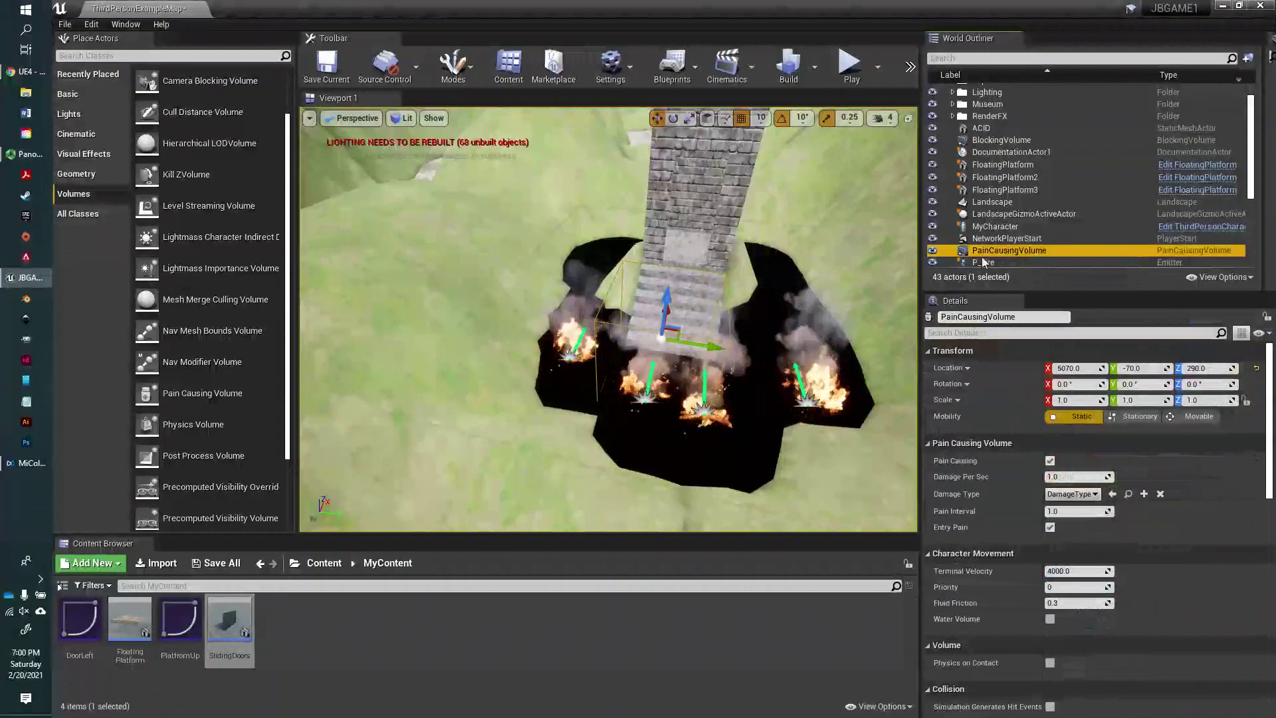
click(1023, 317)
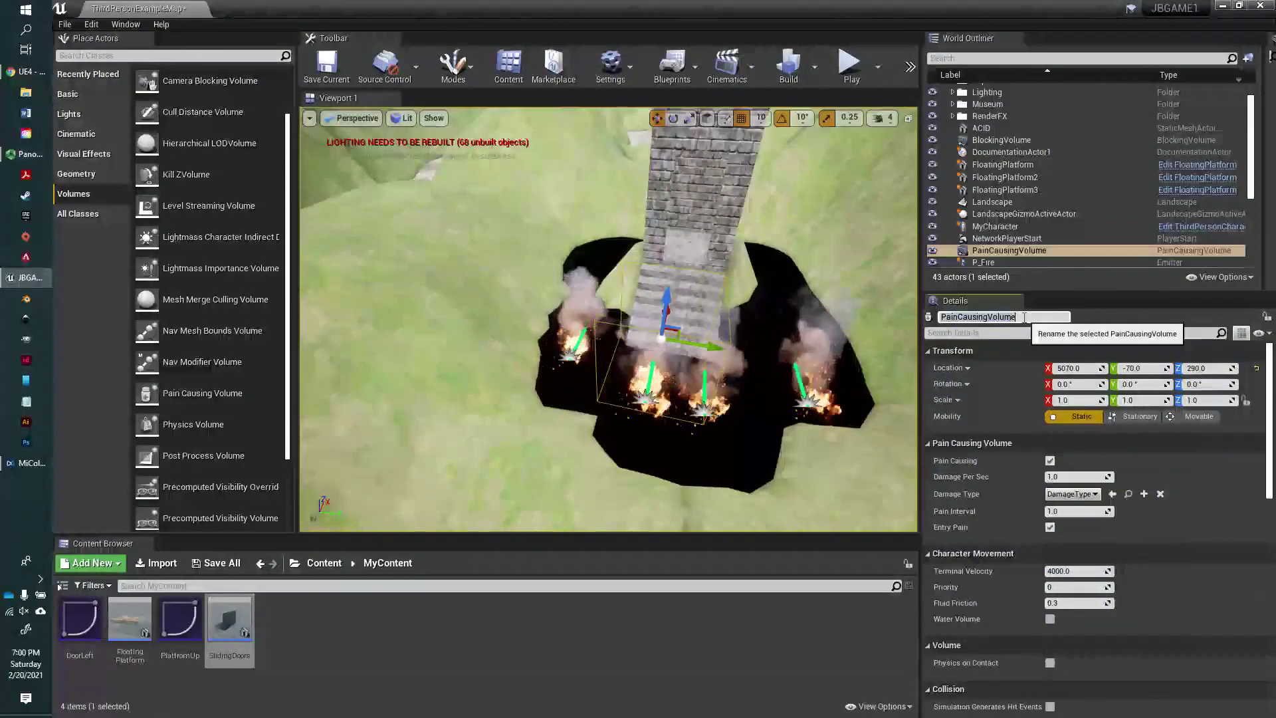
click(943, 317)
text(ACID)
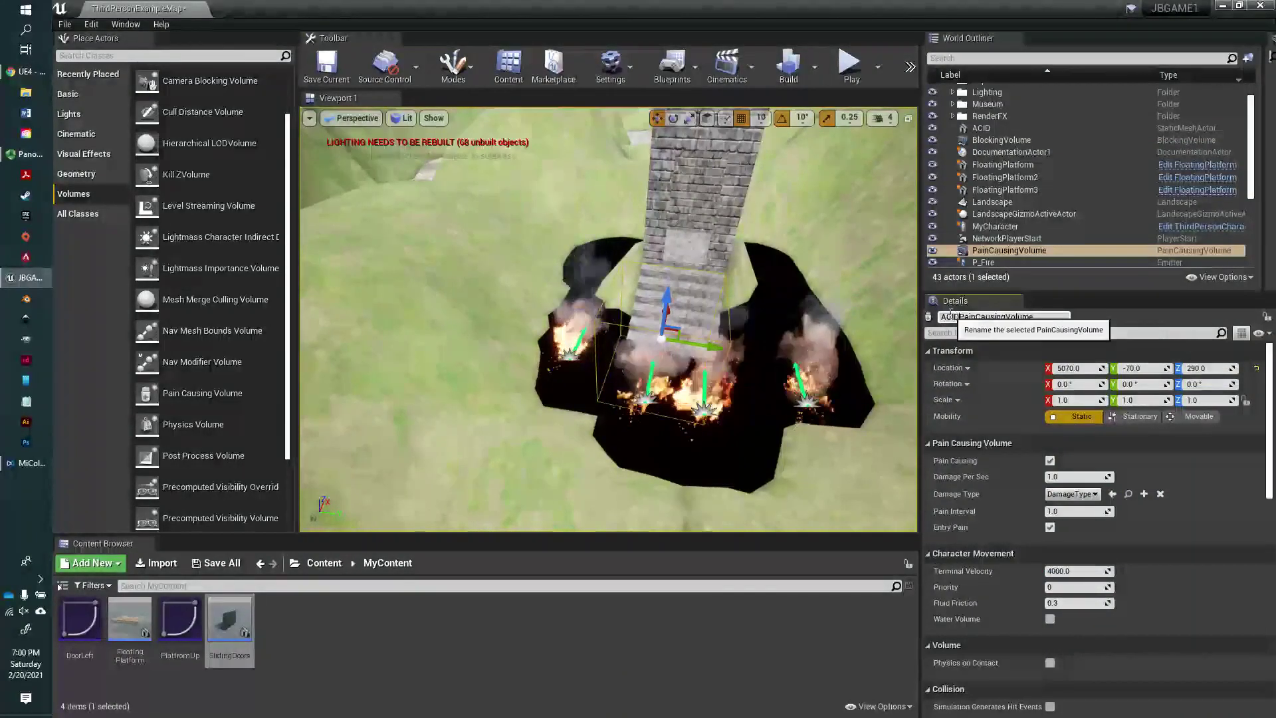
key(Return)
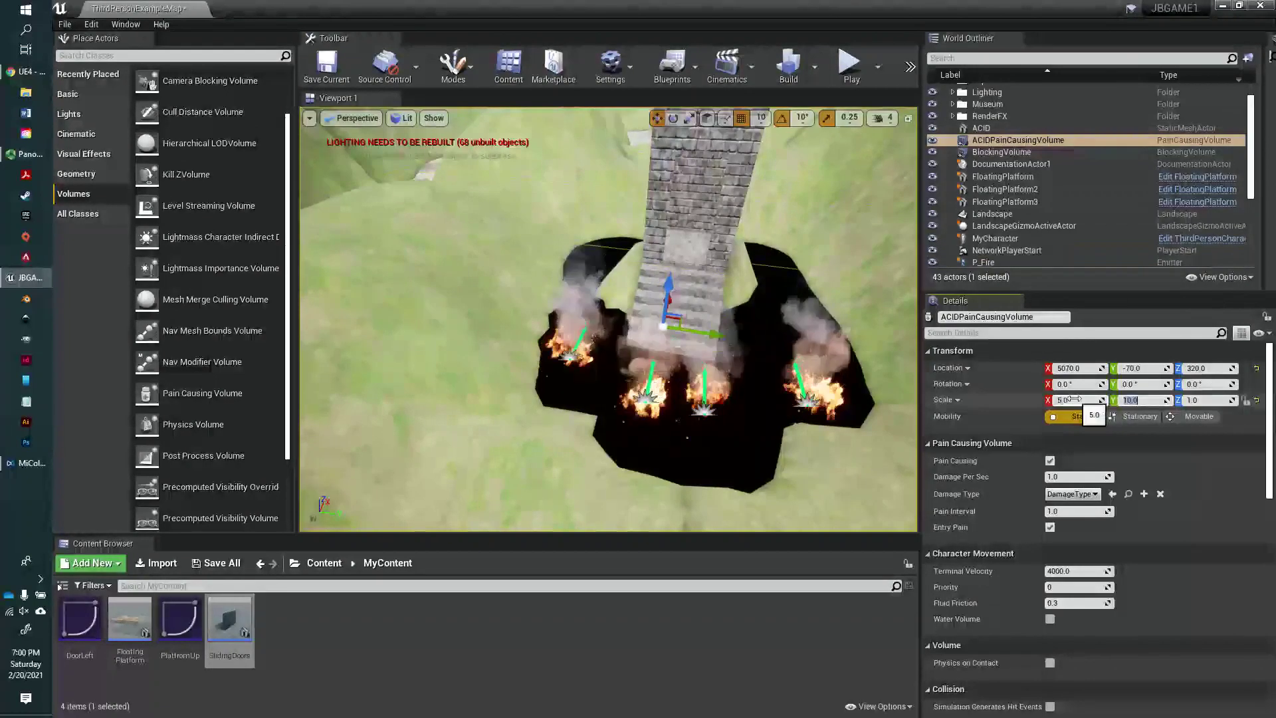
Step: Scale the ACIDPainCausingVolume to 5 in X and Y, and move it over the acid pit to about X 5340, Z 110
text(5)
key(Tab)
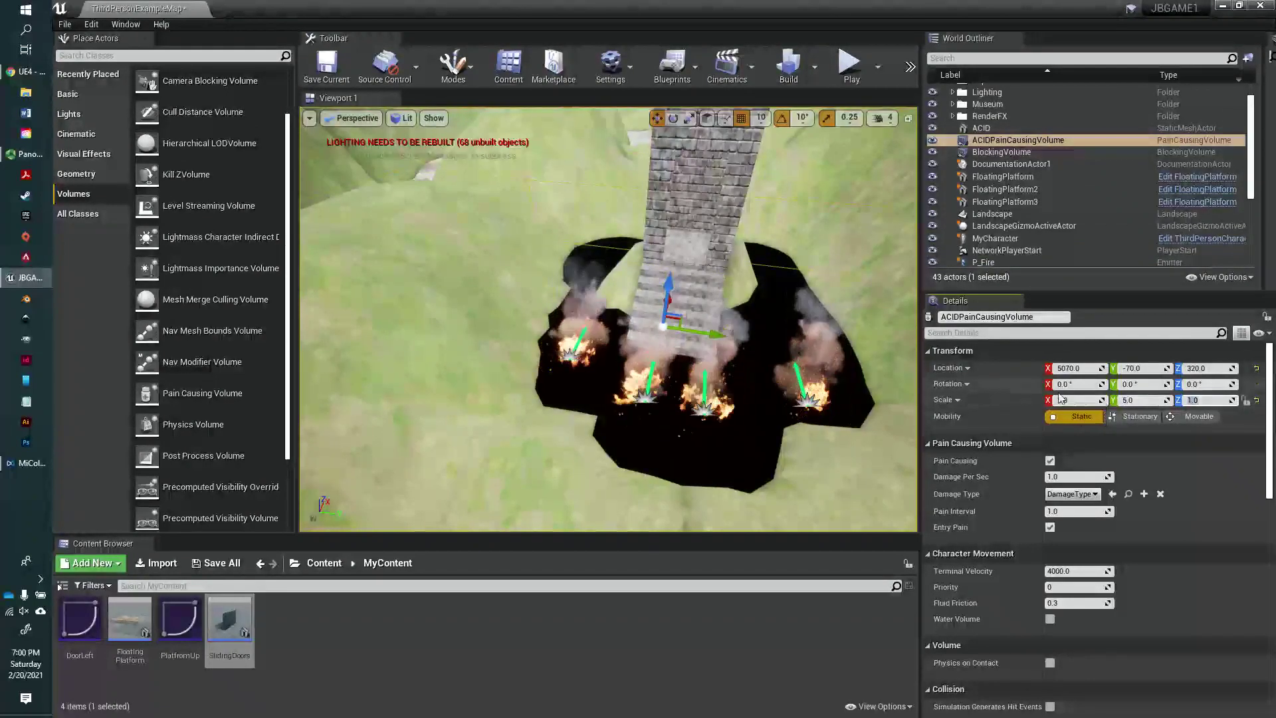
right_drag(666, 287, 673, 305)
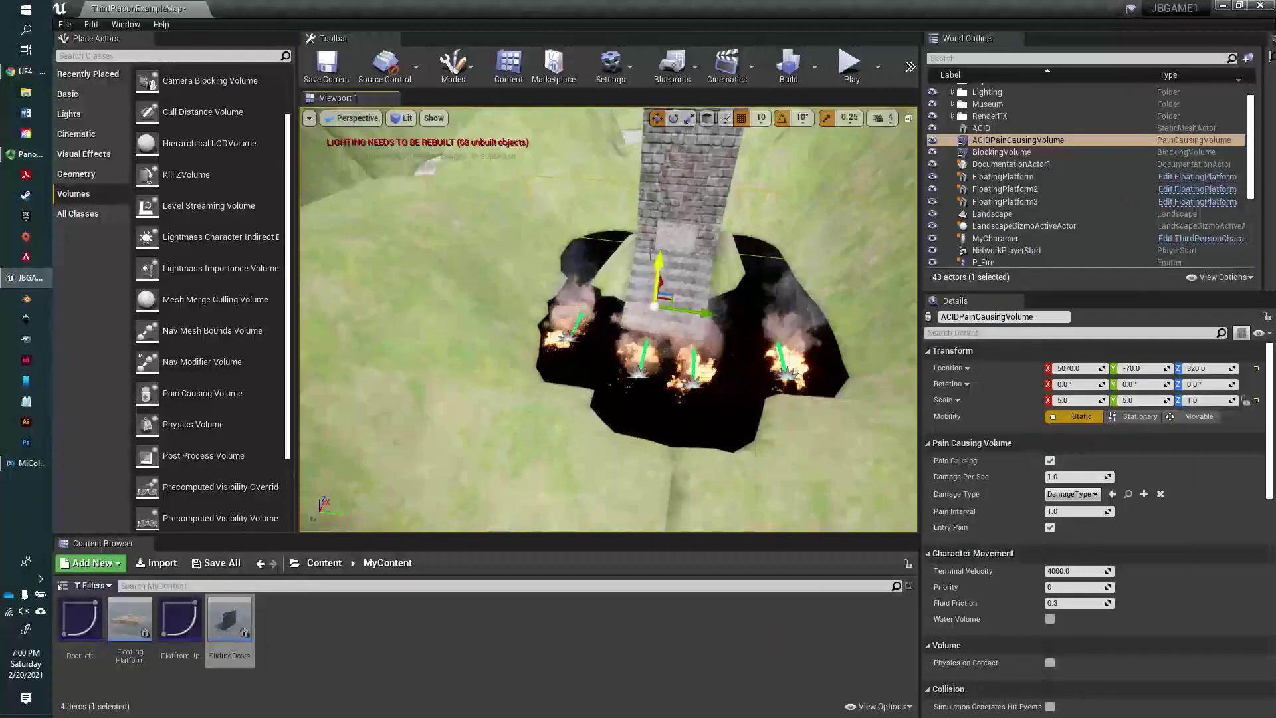
drag(655, 264, 680, 225)
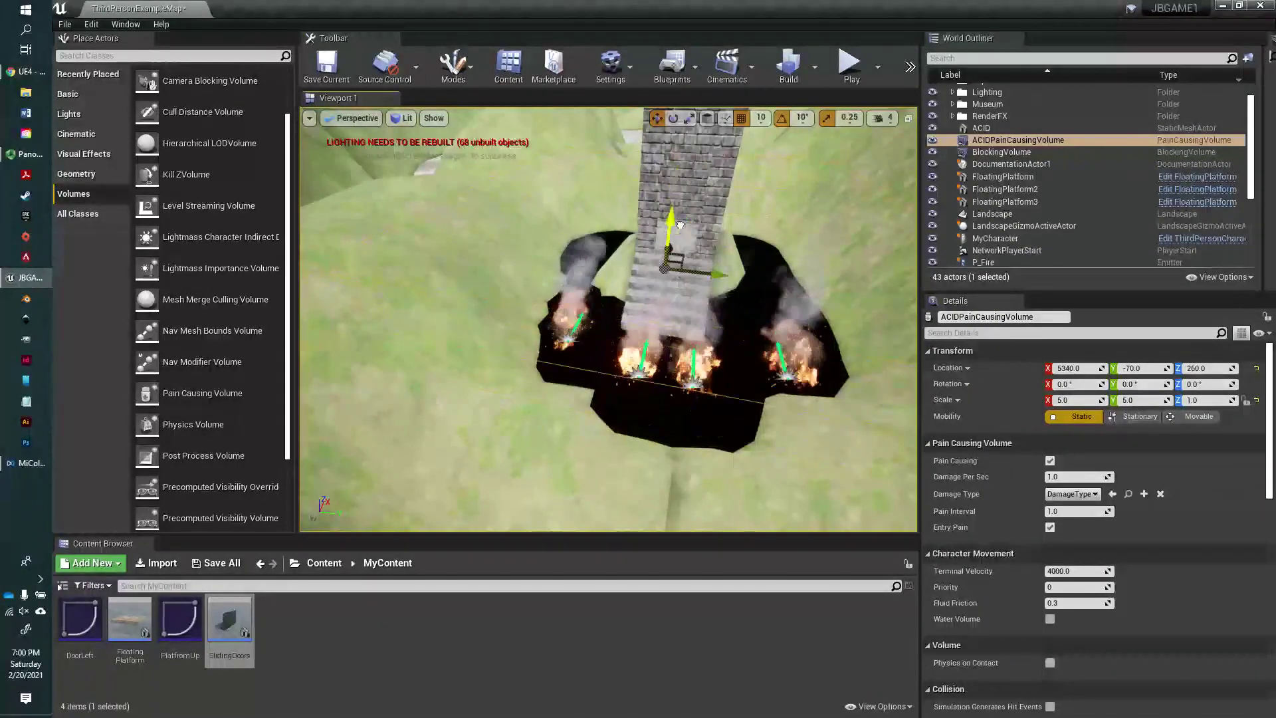
mouse_move(686, 277)
mouse_down()
mouse_move(707, 194)
mouse_move(707, 278)
mouse_up()
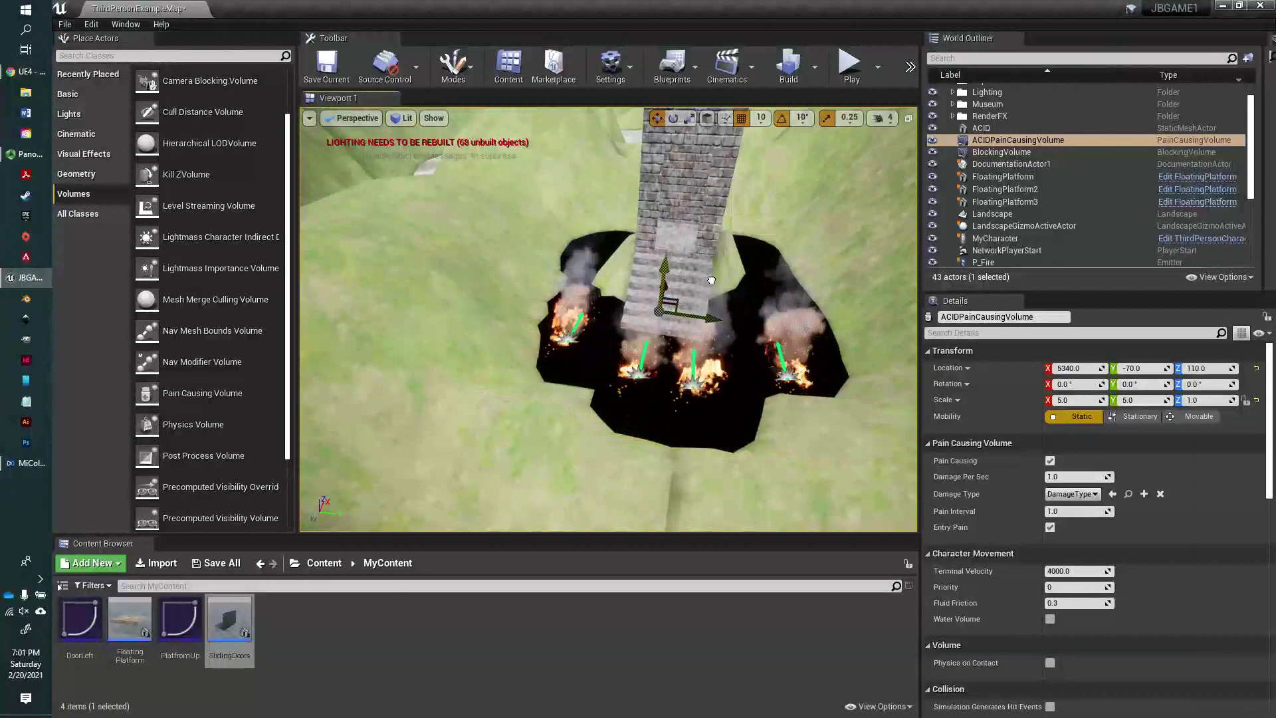
drag(711, 274, 712, 279)
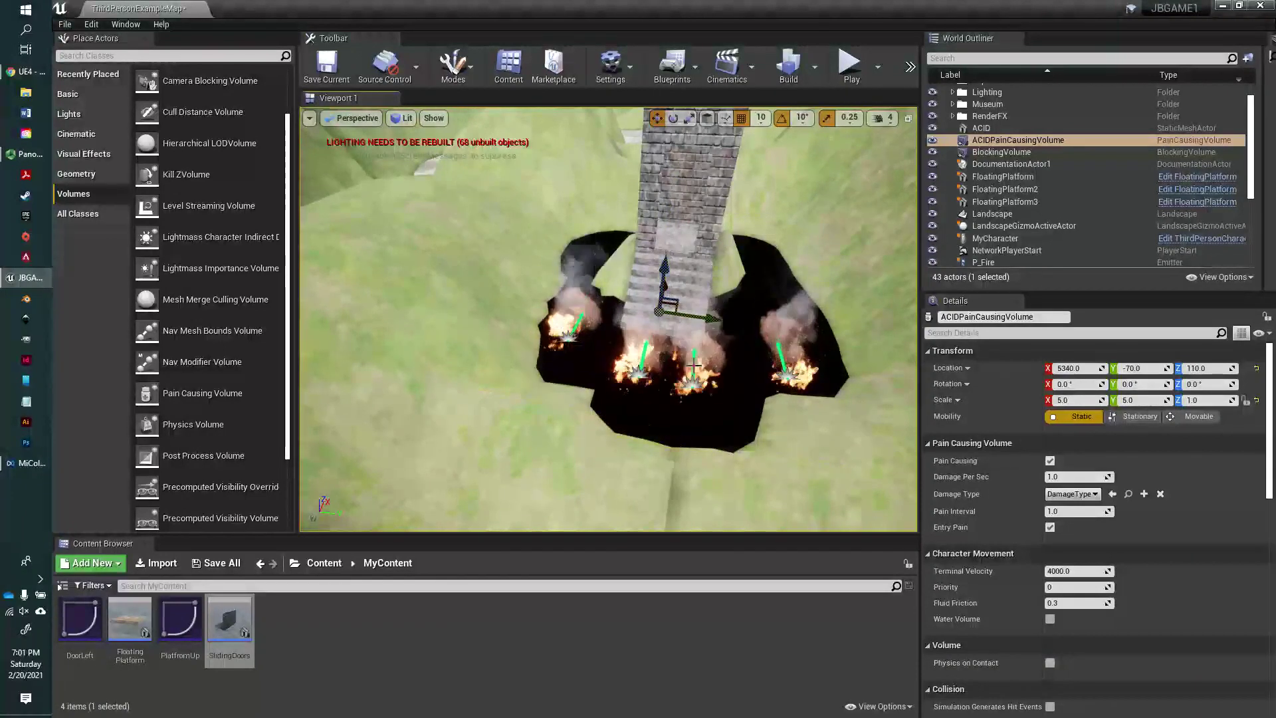
Step: Lower the ACIDPainCausingVolume to Z 90, checking its height against the ACID plane in the Right wireframe view
click(357, 120)
click(365, 211)
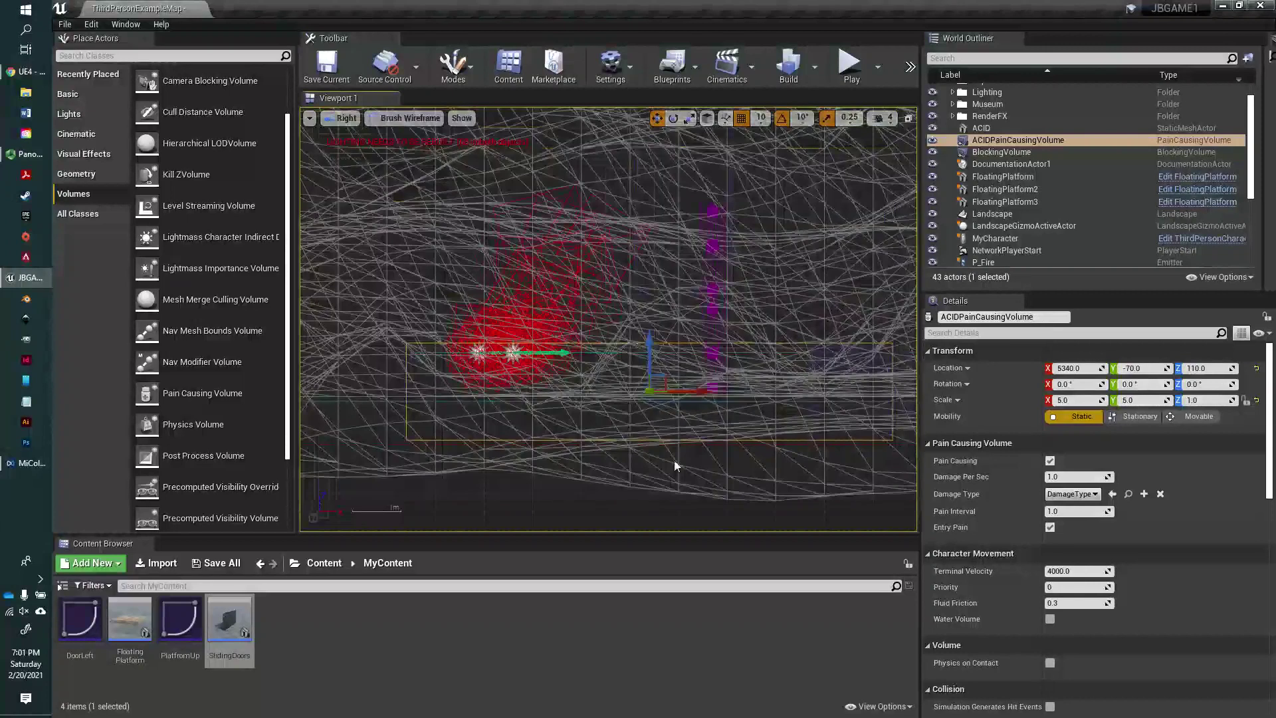
click(986, 130)
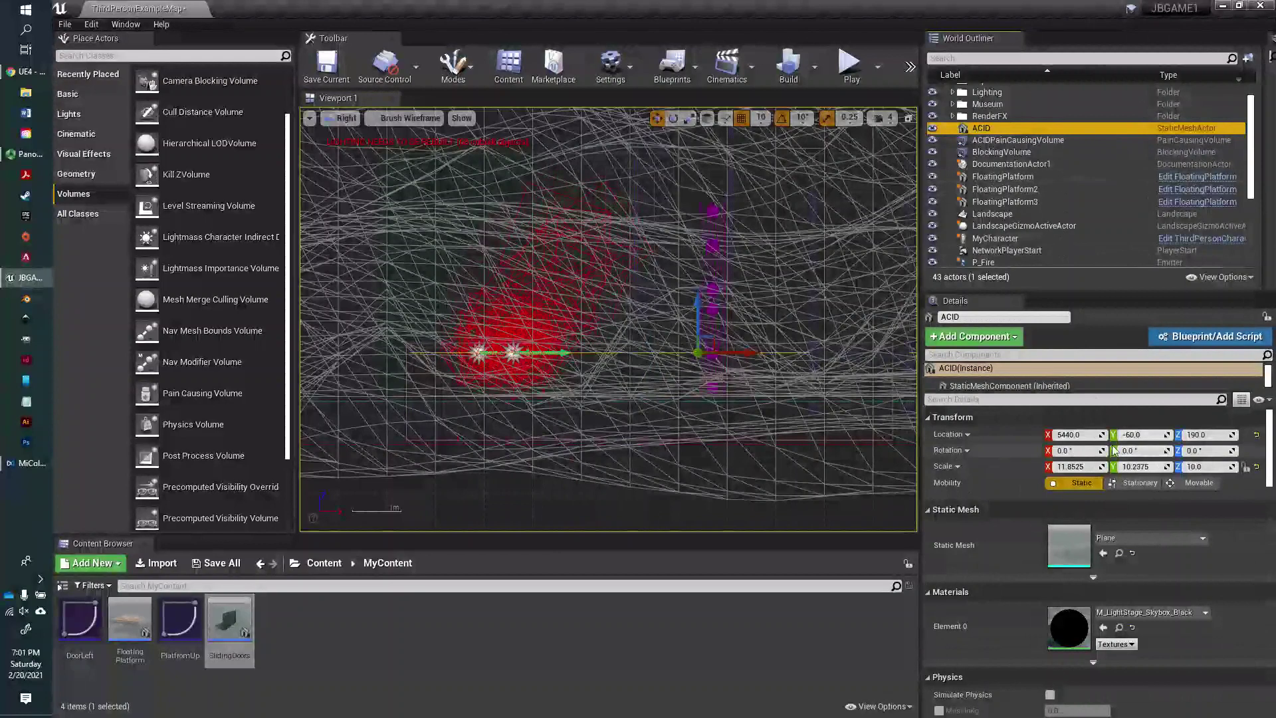
click(1016, 139)
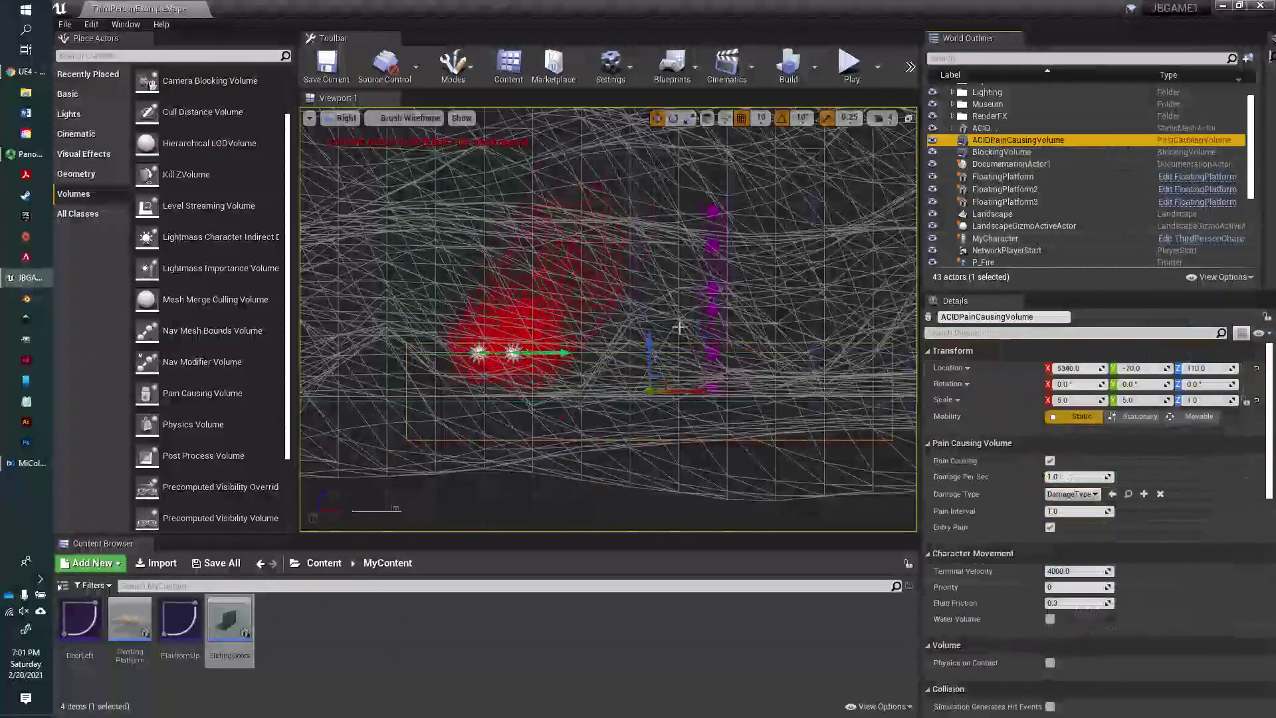
drag(638, 356, 627, 355)
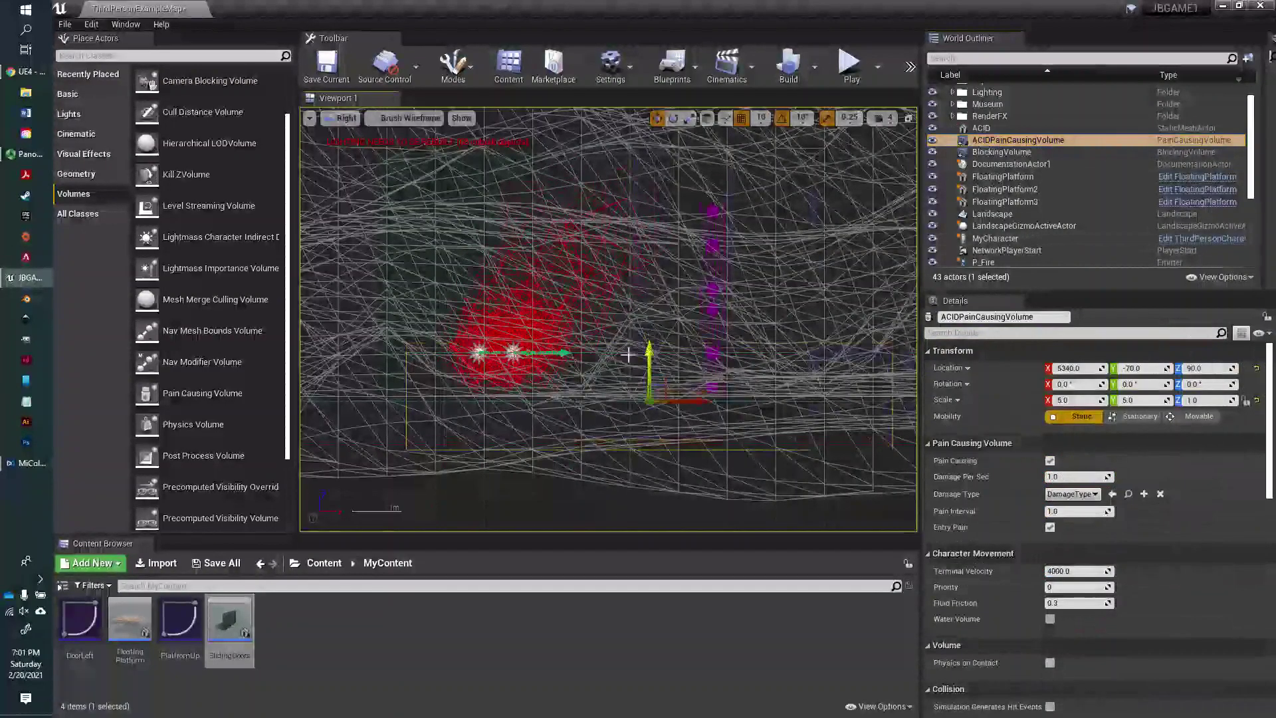
click(984, 128)
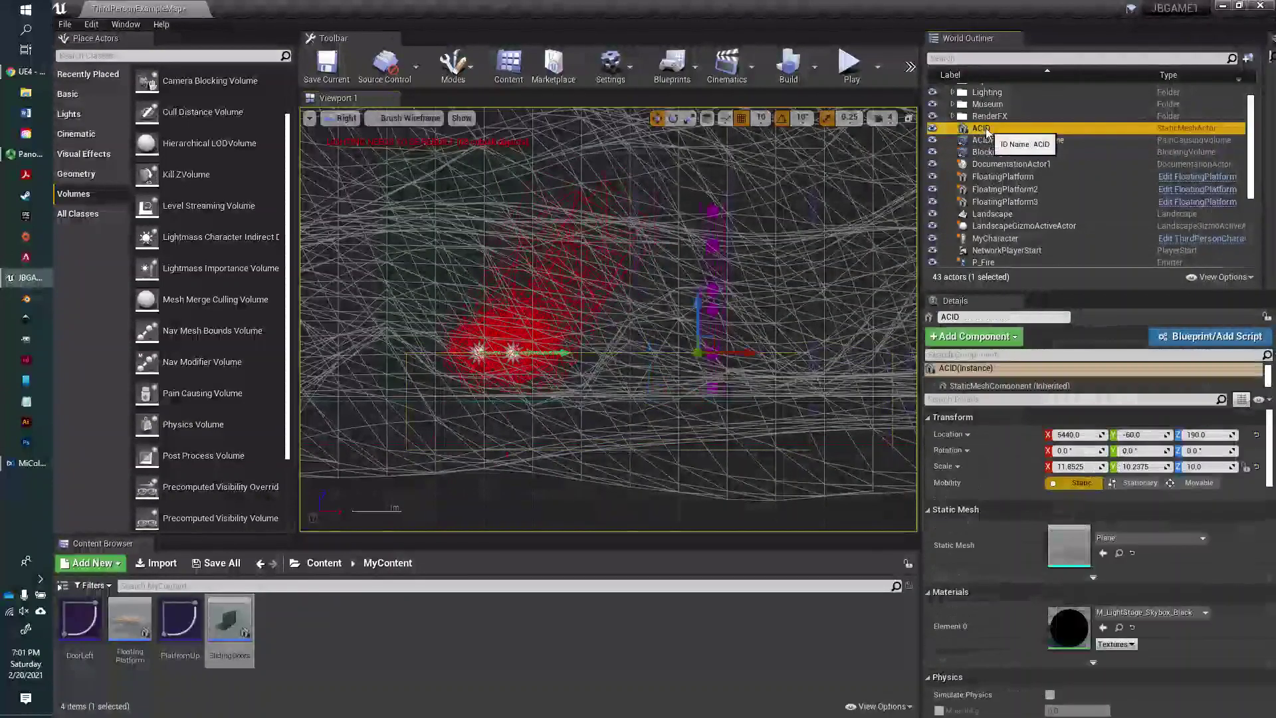
click(990, 140)
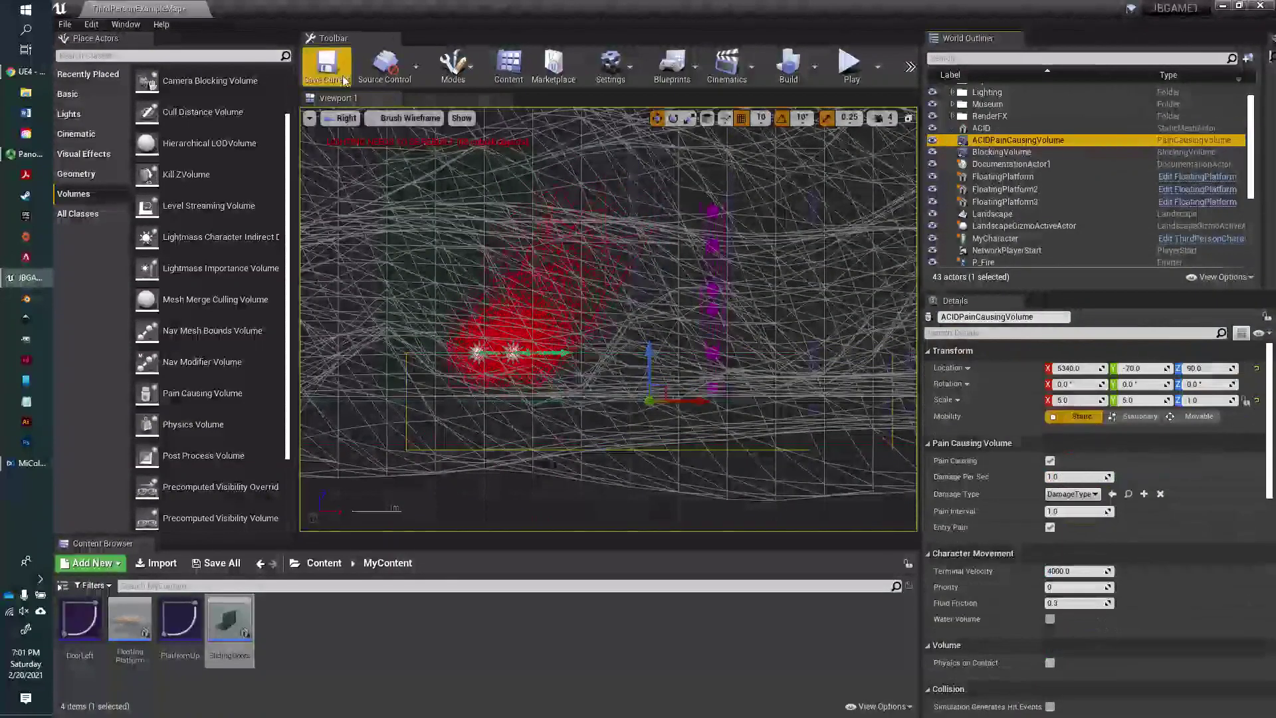
click(342, 117)
click(355, 132)
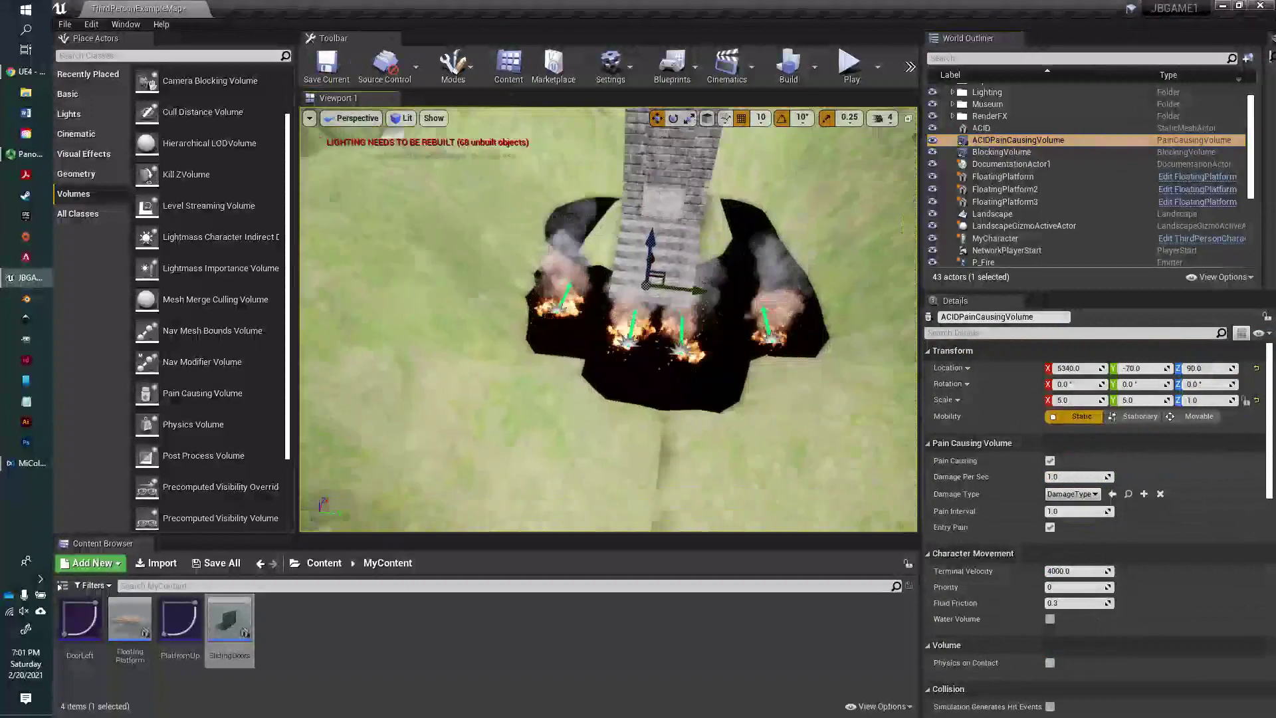
Step: Open the Level Blueprint alongside the level editor with the ACIDPainCausingVolume selected
mouse_move(608, 319)
right_down()
mouse_move(541, 298)
mouse_move(621, 309)
right_up()
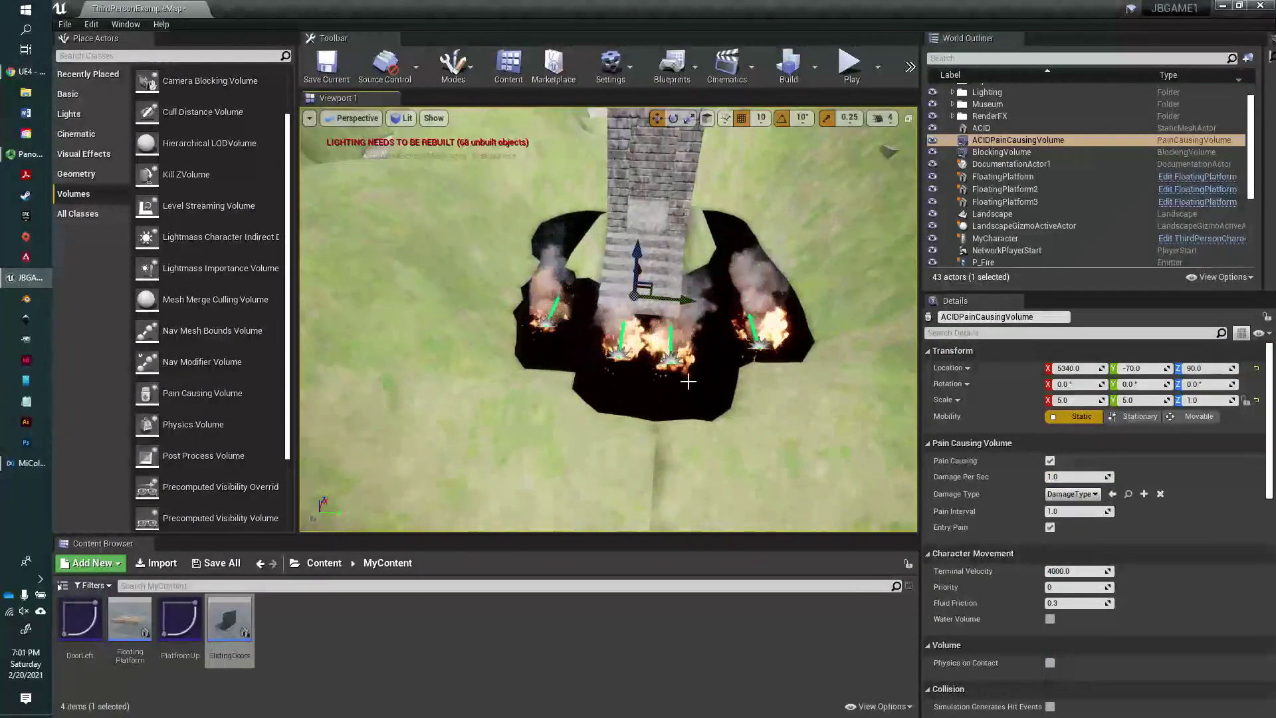
right_drag(737, 406, 753, 399)
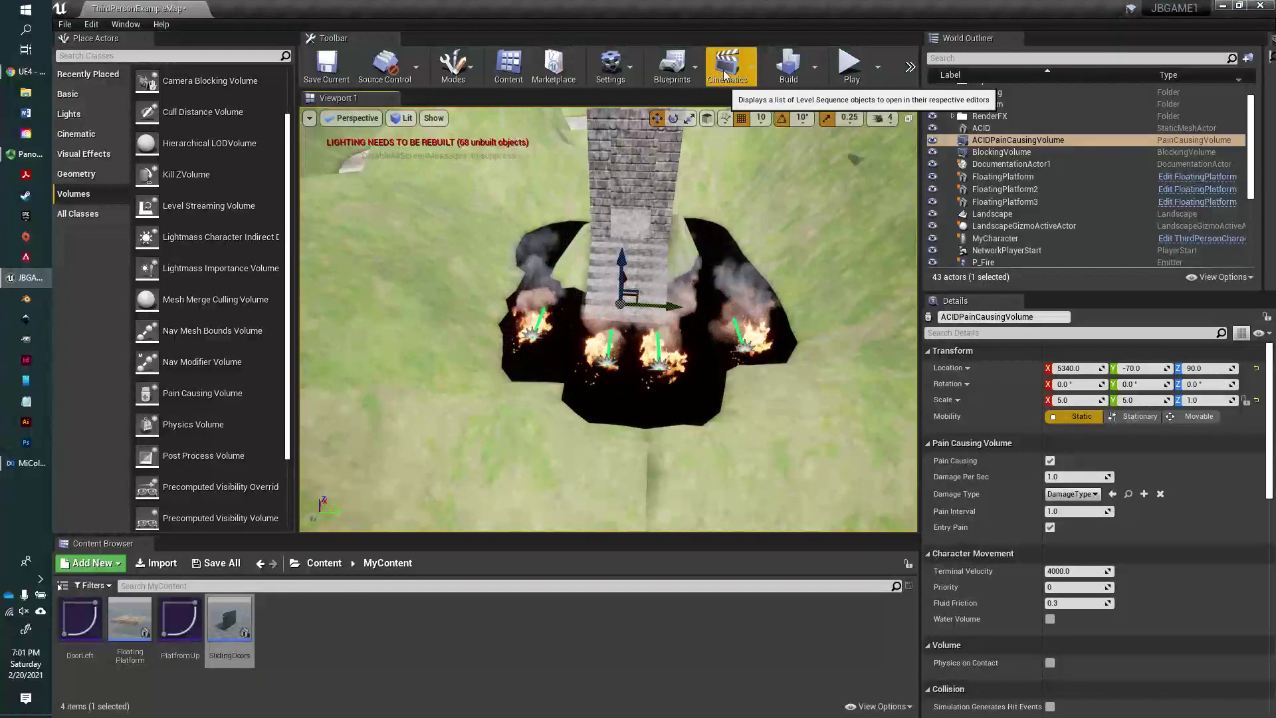
click(695, 68)
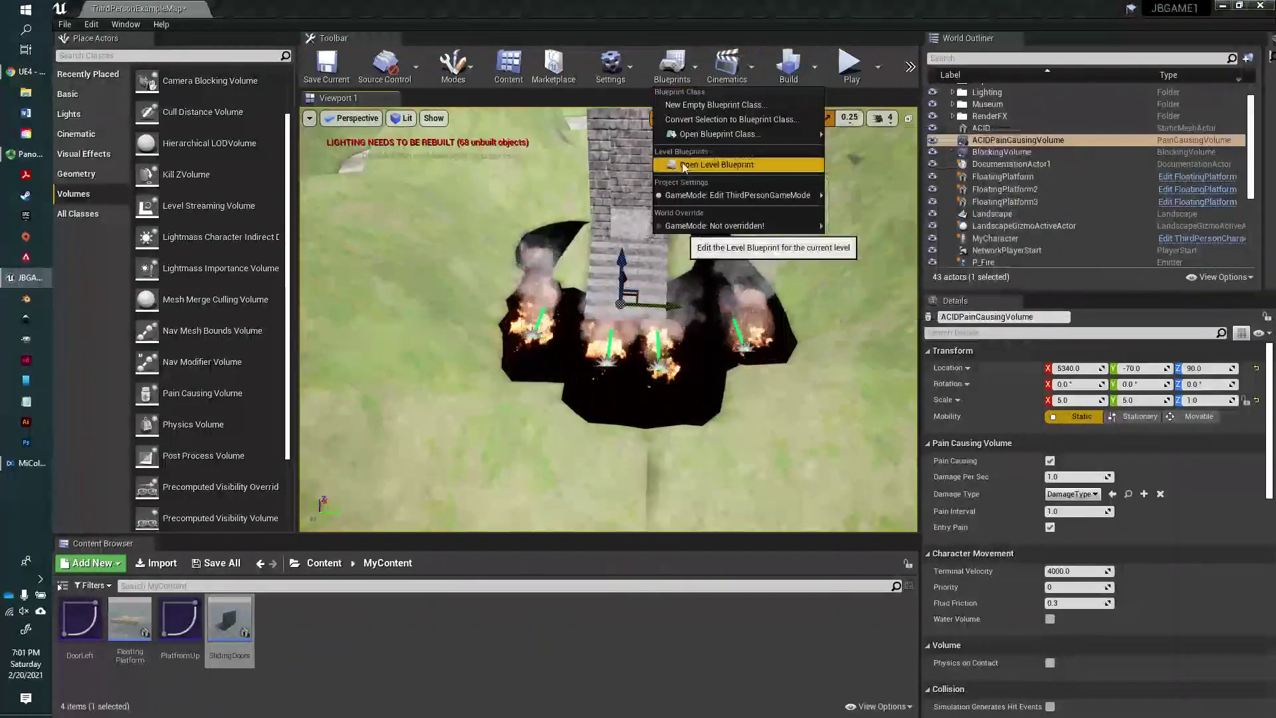
click(698, 164)
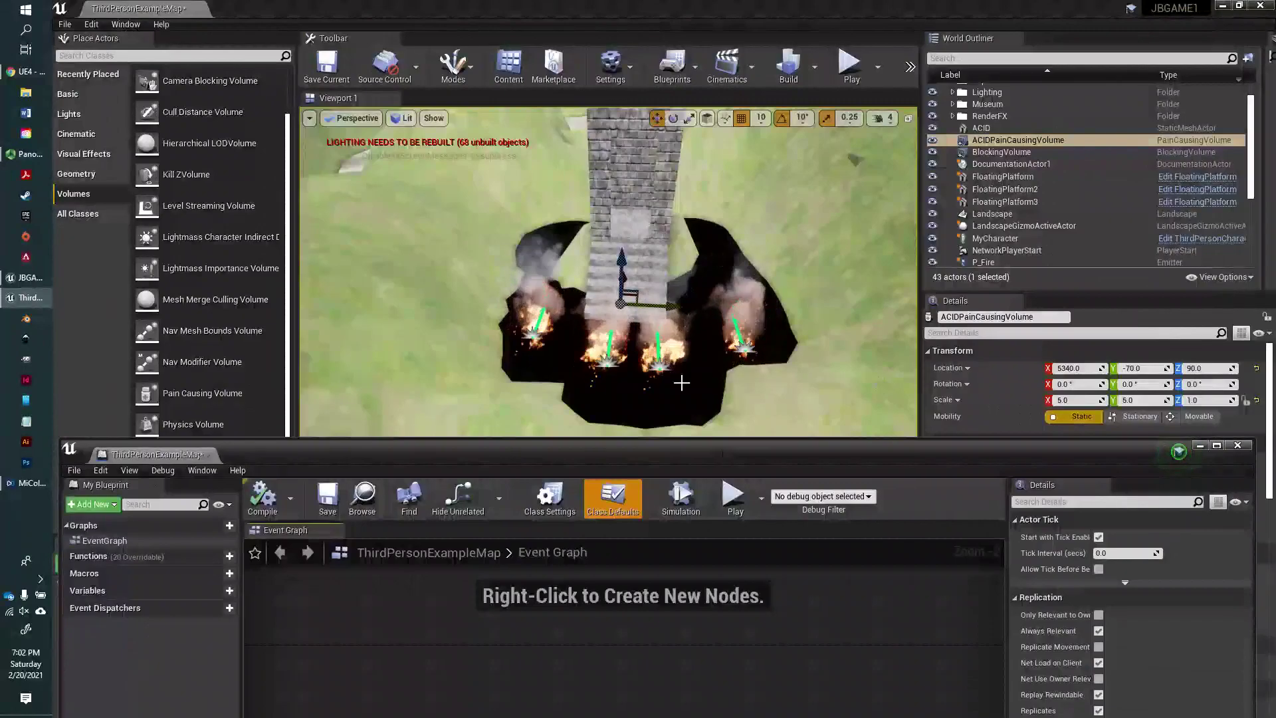
click(1030, 140)
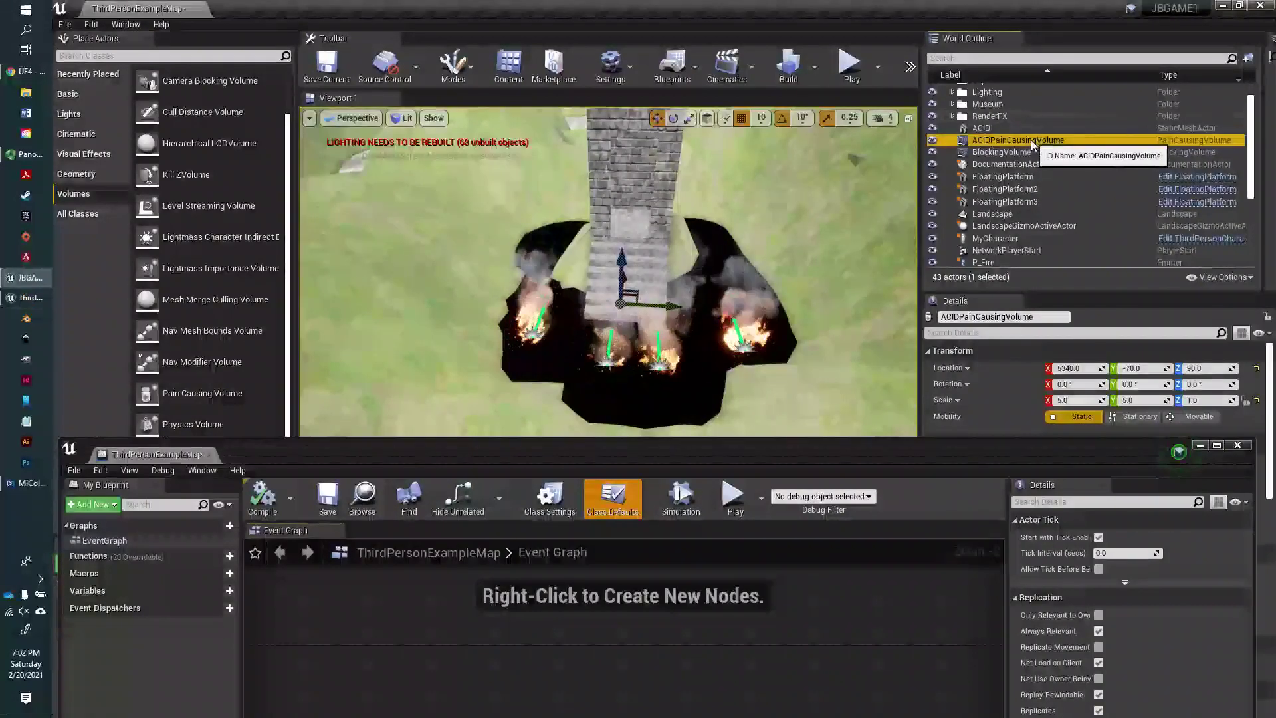
drag(691, 451, 706, 209)
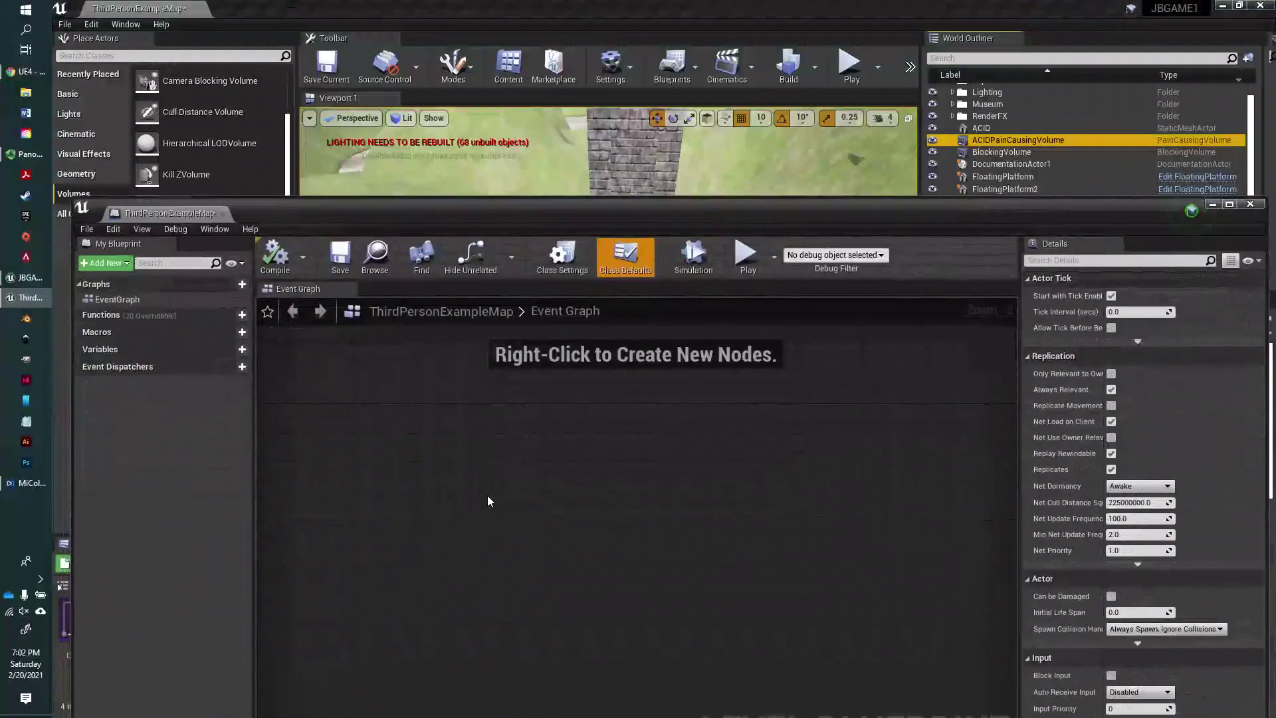
Step: Add an On Actor Begin Overlap event for the ACIDPainCausingVolume to the Level Blueprint's event graph
right_click(477, 495)
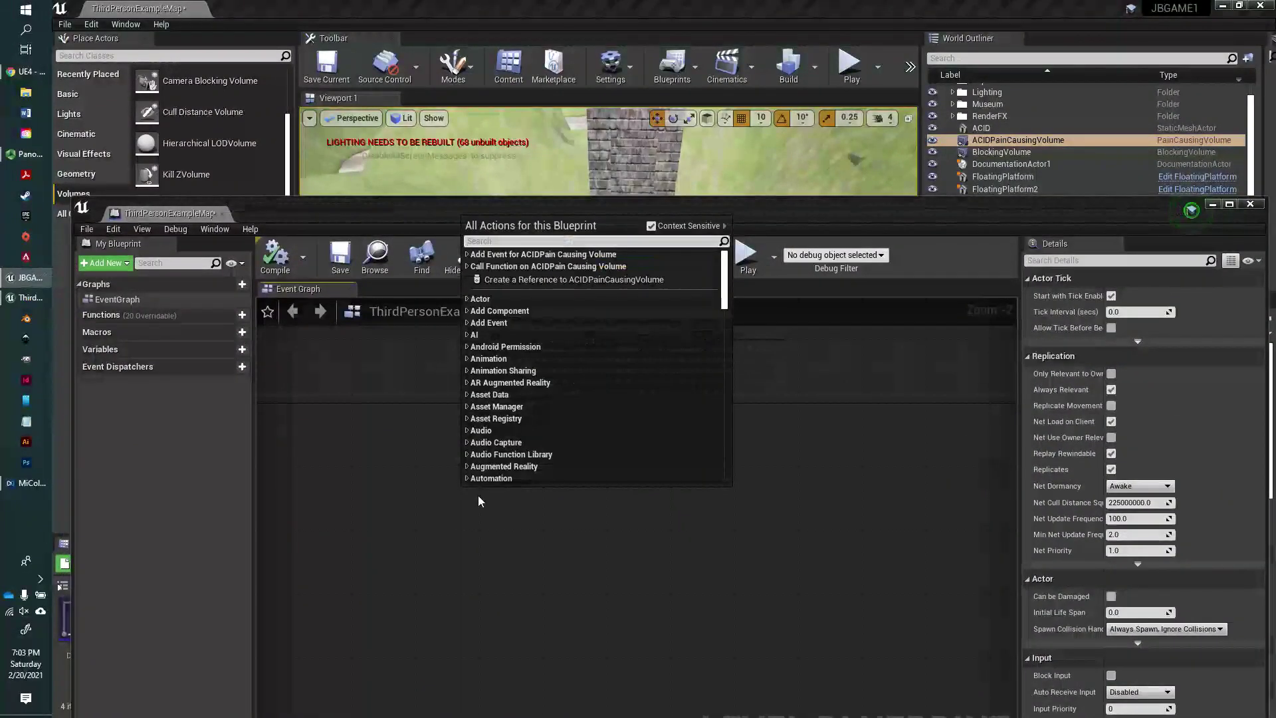
text(onactor)
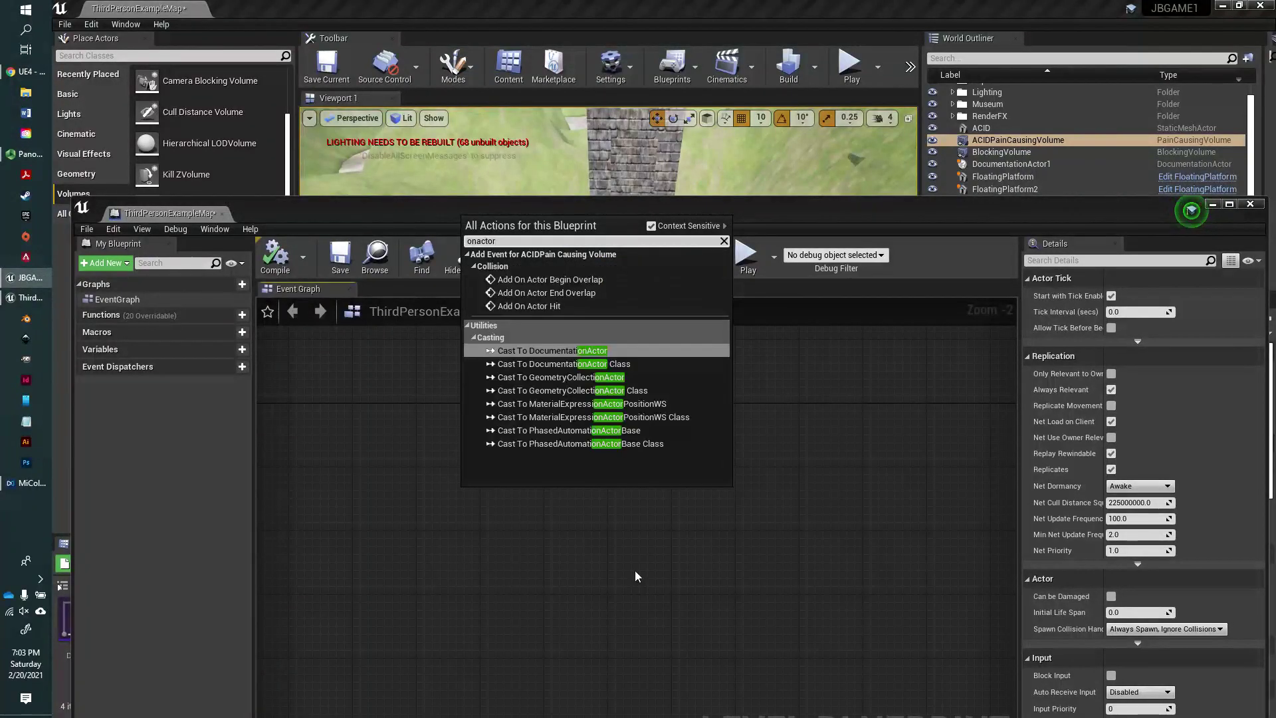
text(begin)
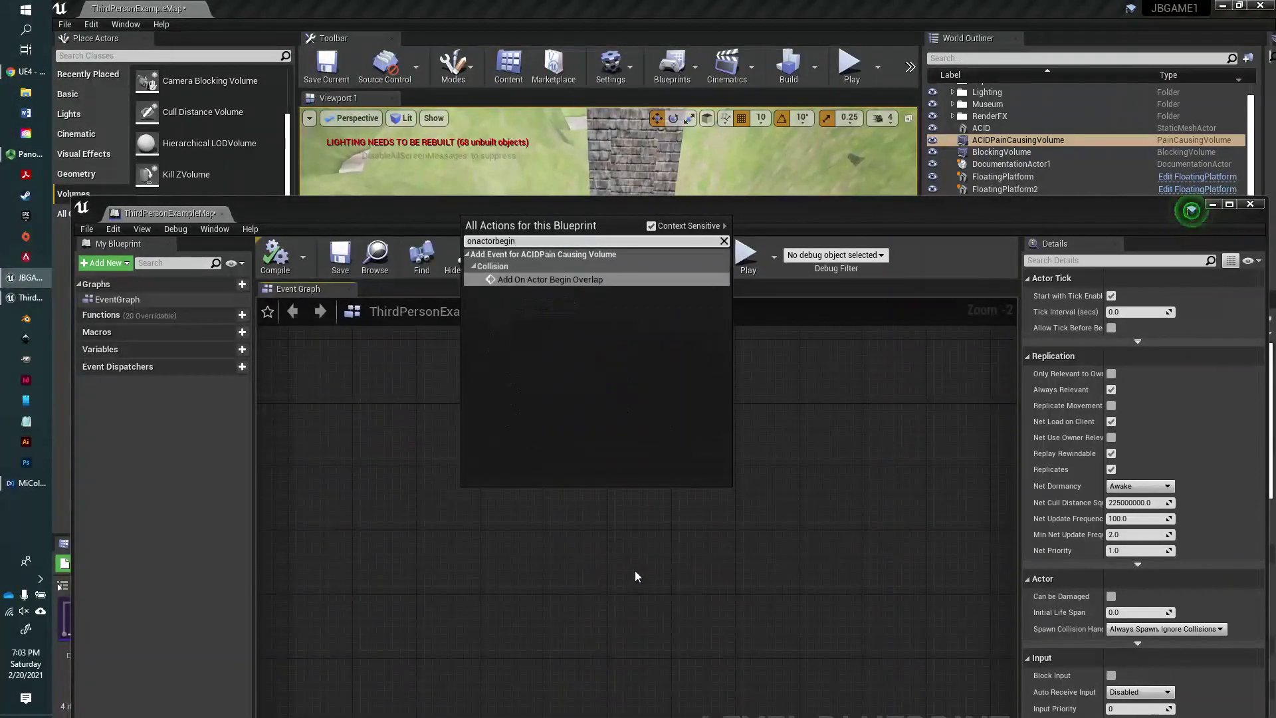
key(Return)
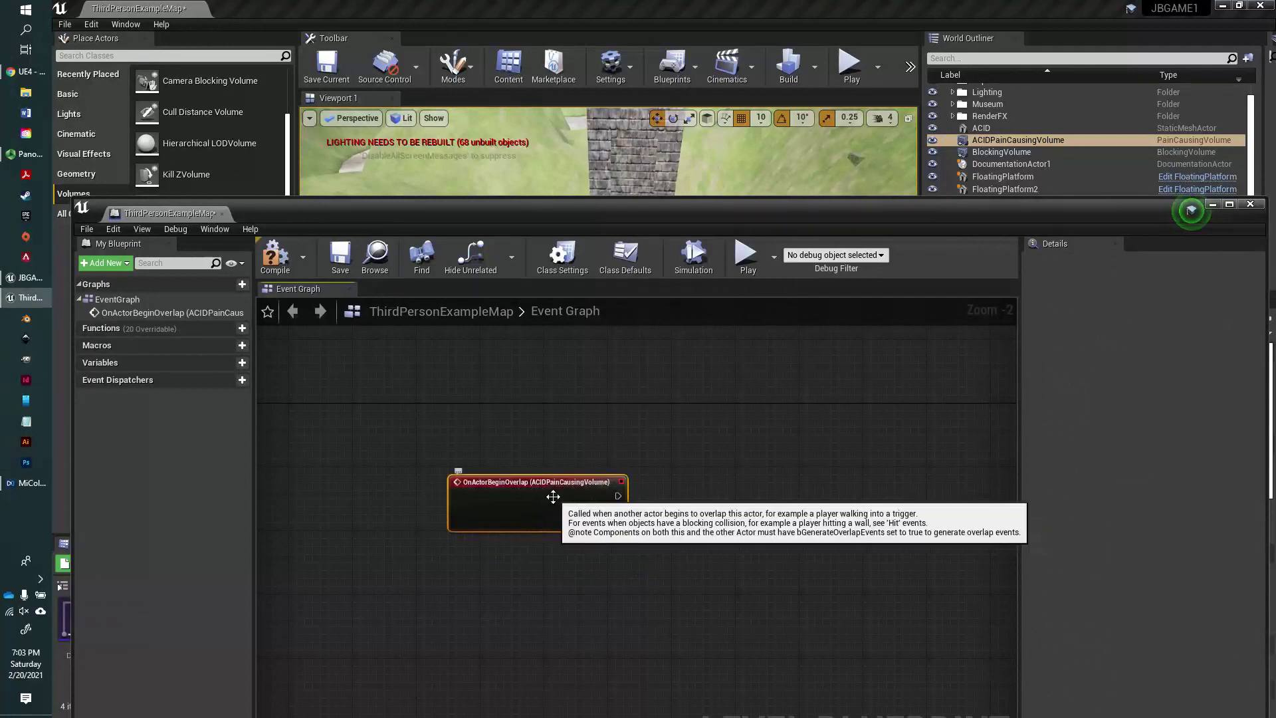
drag(552, 485, 481, 485)
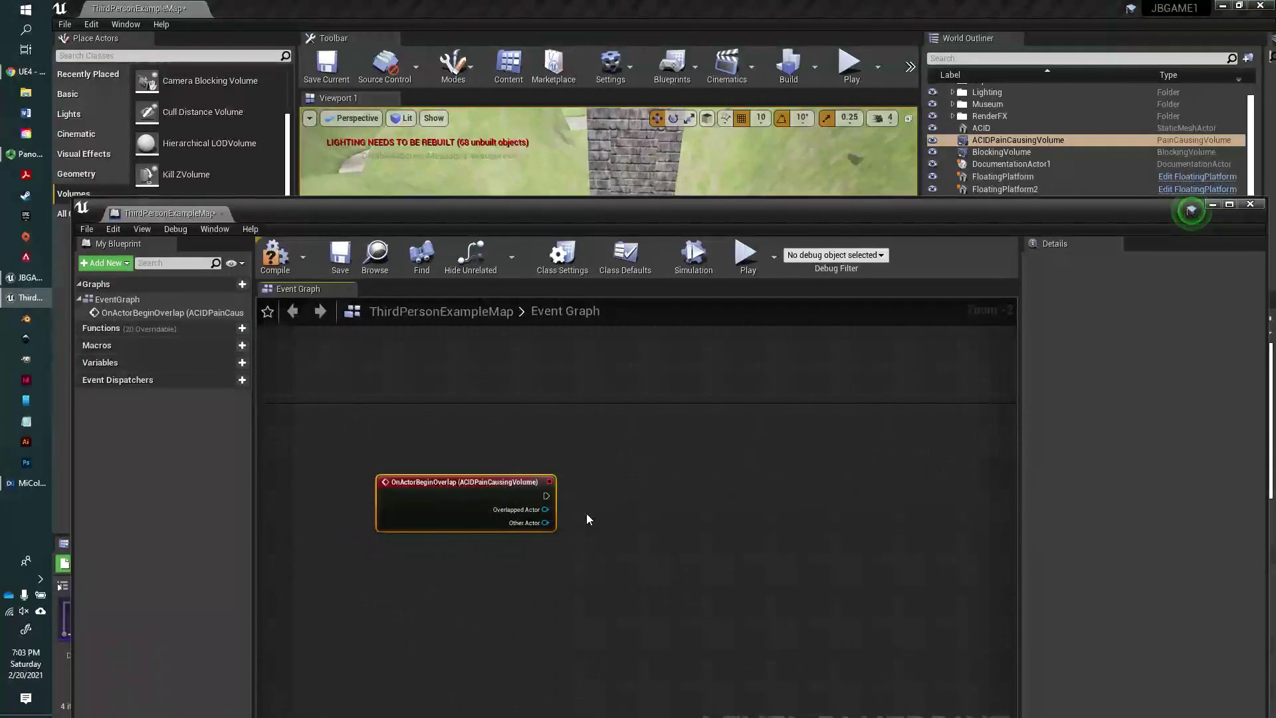
Step: Add a Cast To ThirdPersonCharacter node driven by the overlap event's execution output
drag(545, 495, 701, 487)
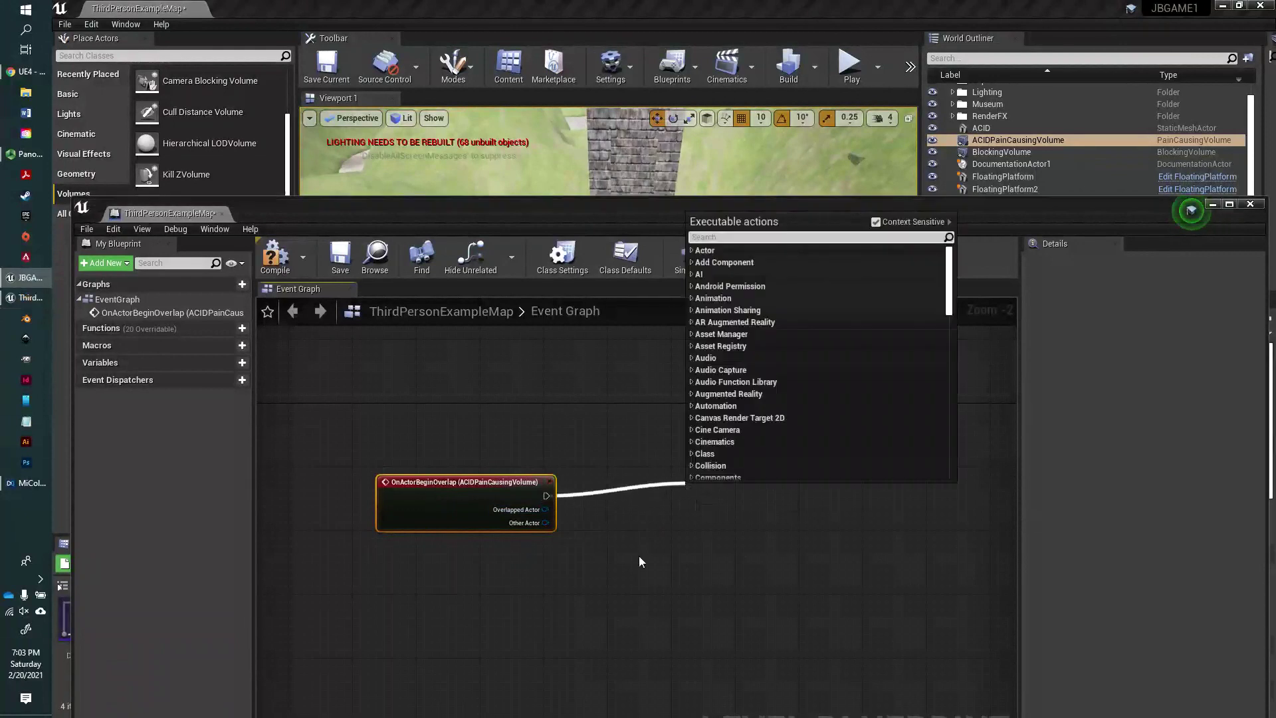
text(ca)
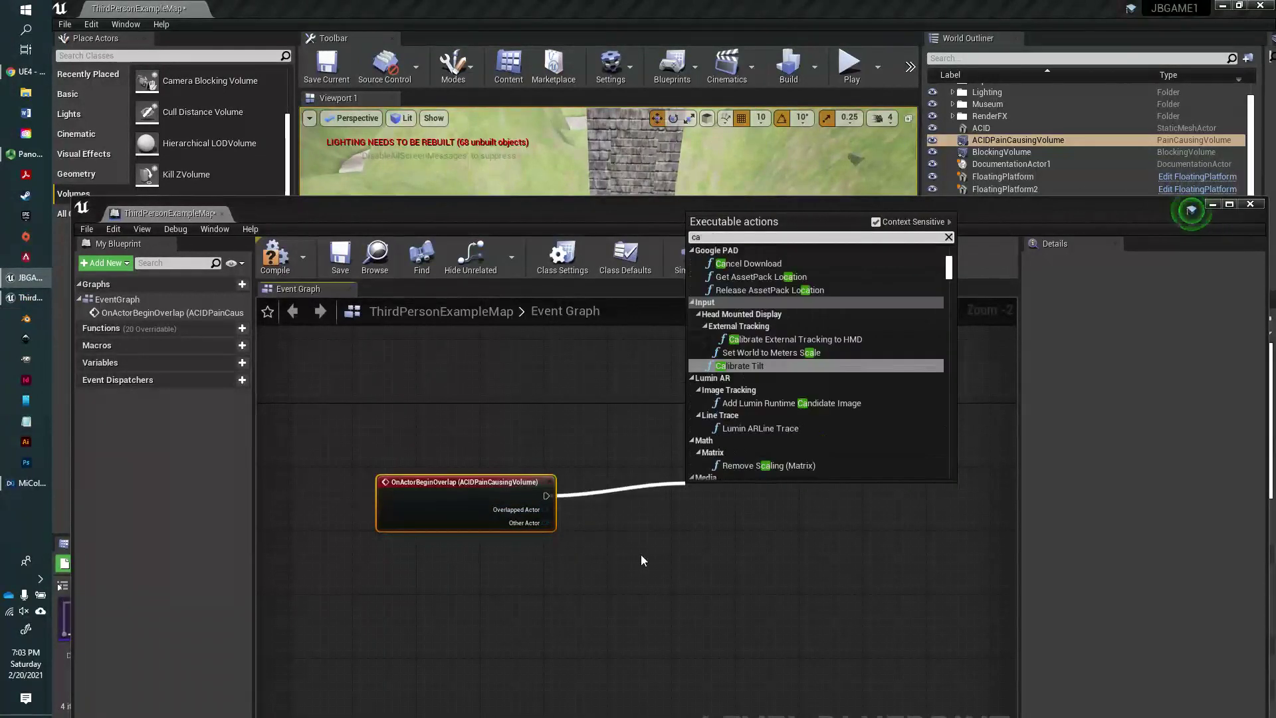
text(st)
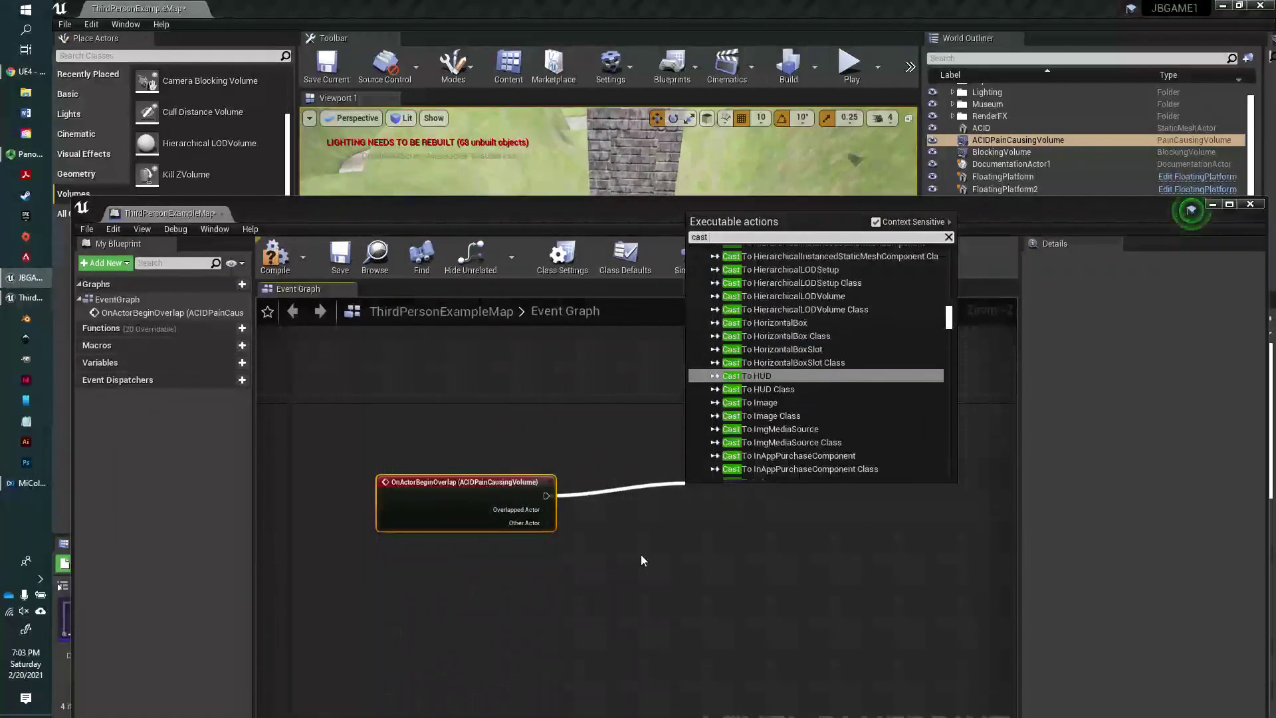
text( to th)
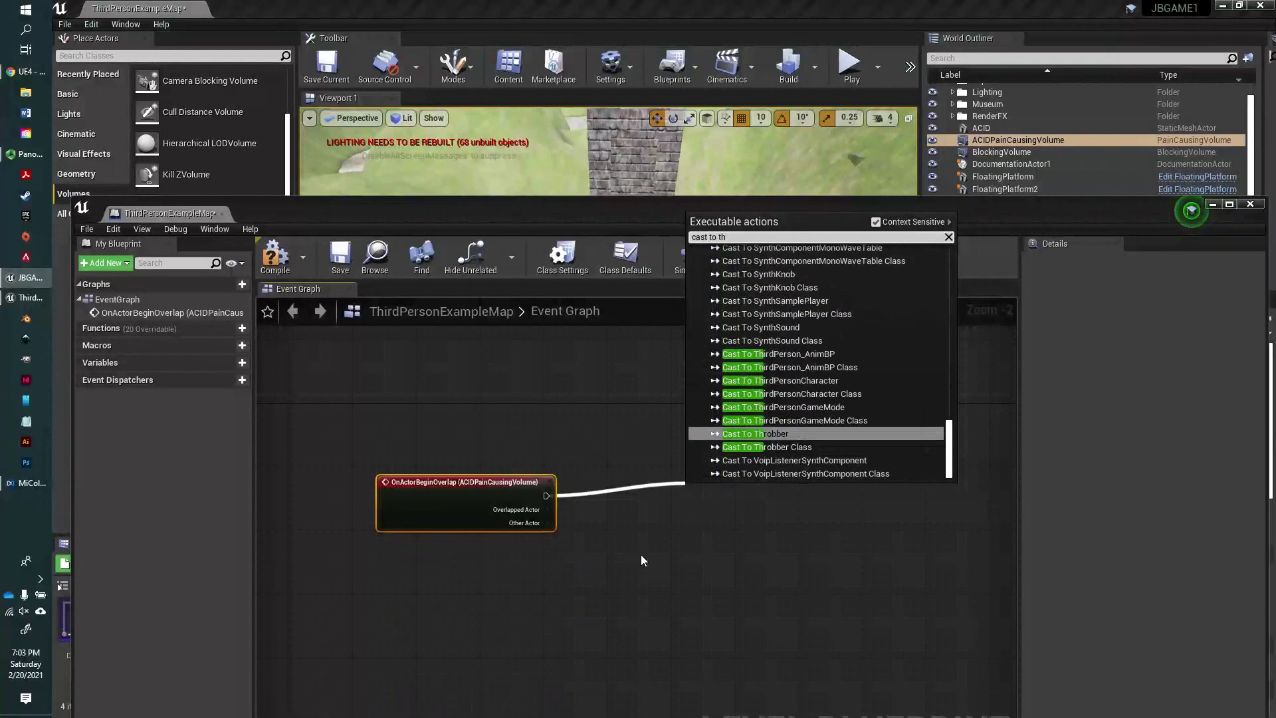
text(ird)
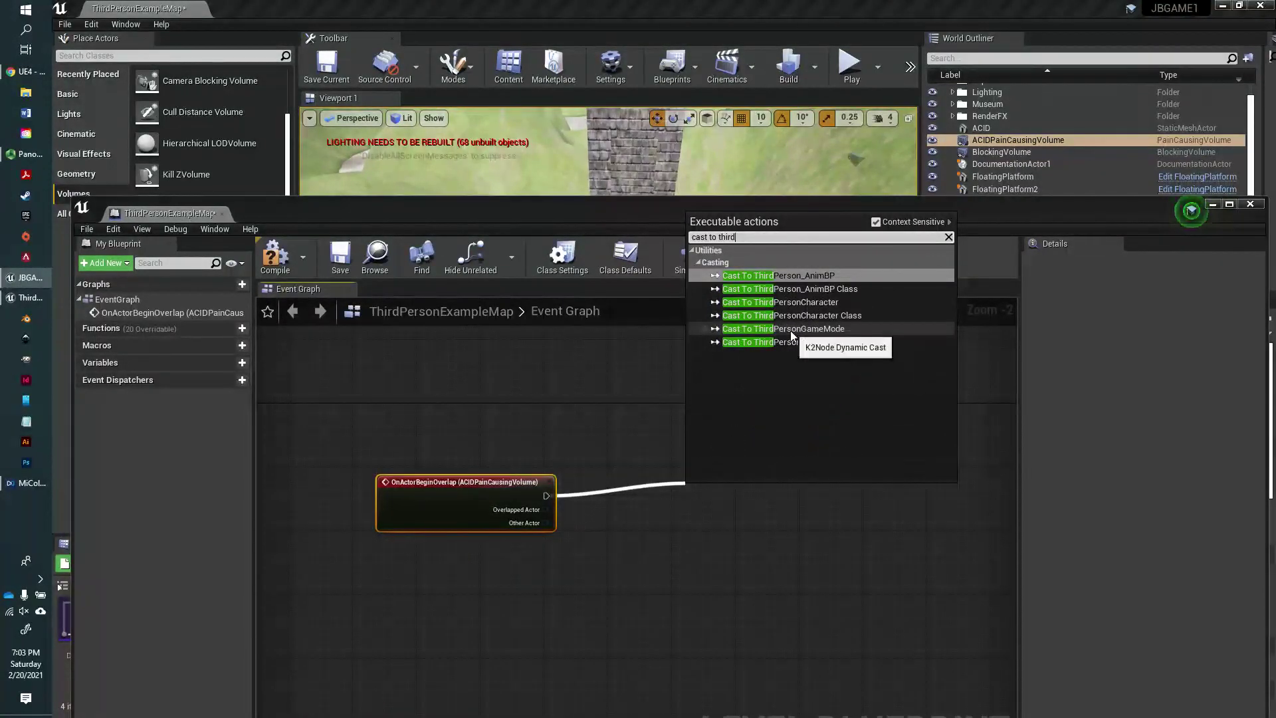
click(794, 302)
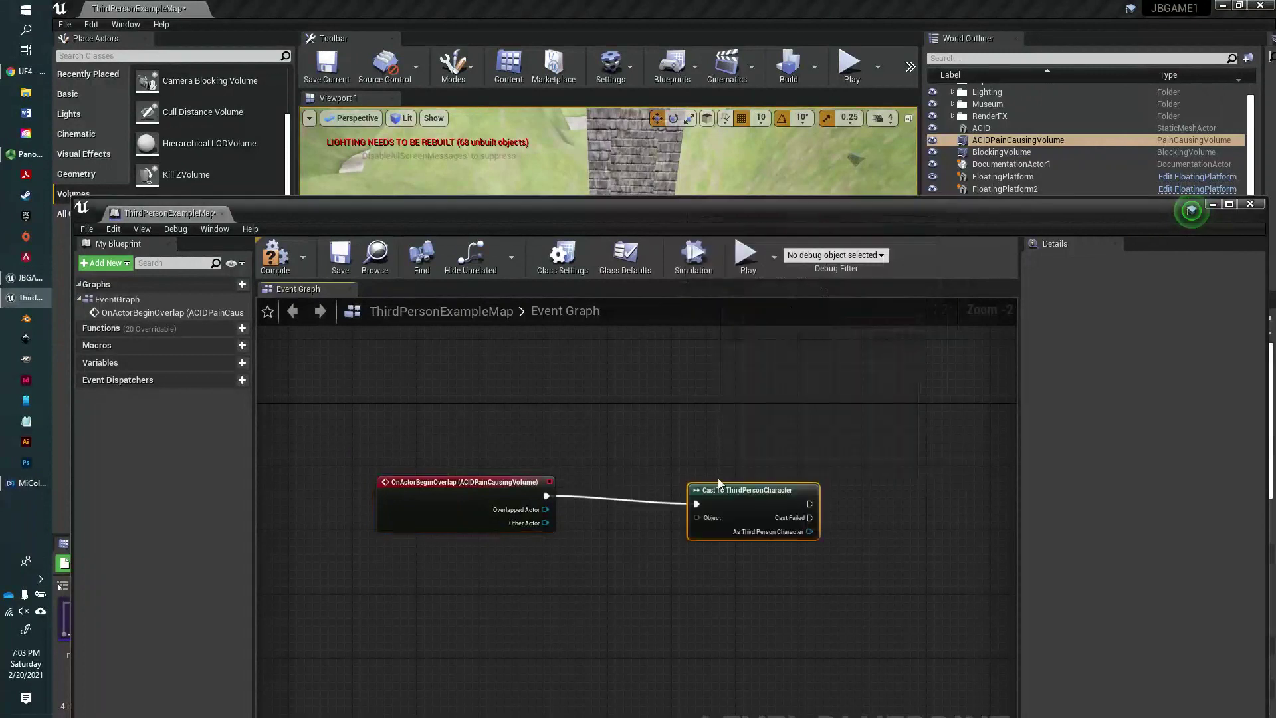
Step: Add an Apply Damage node after the character cast and set its Base Damage to 25
mouse_move(739, 493)
mouse_down()
mouse_move(634, 485)
mouse_move(723, 511)
mouse_move(758, 489)
mouse_up()
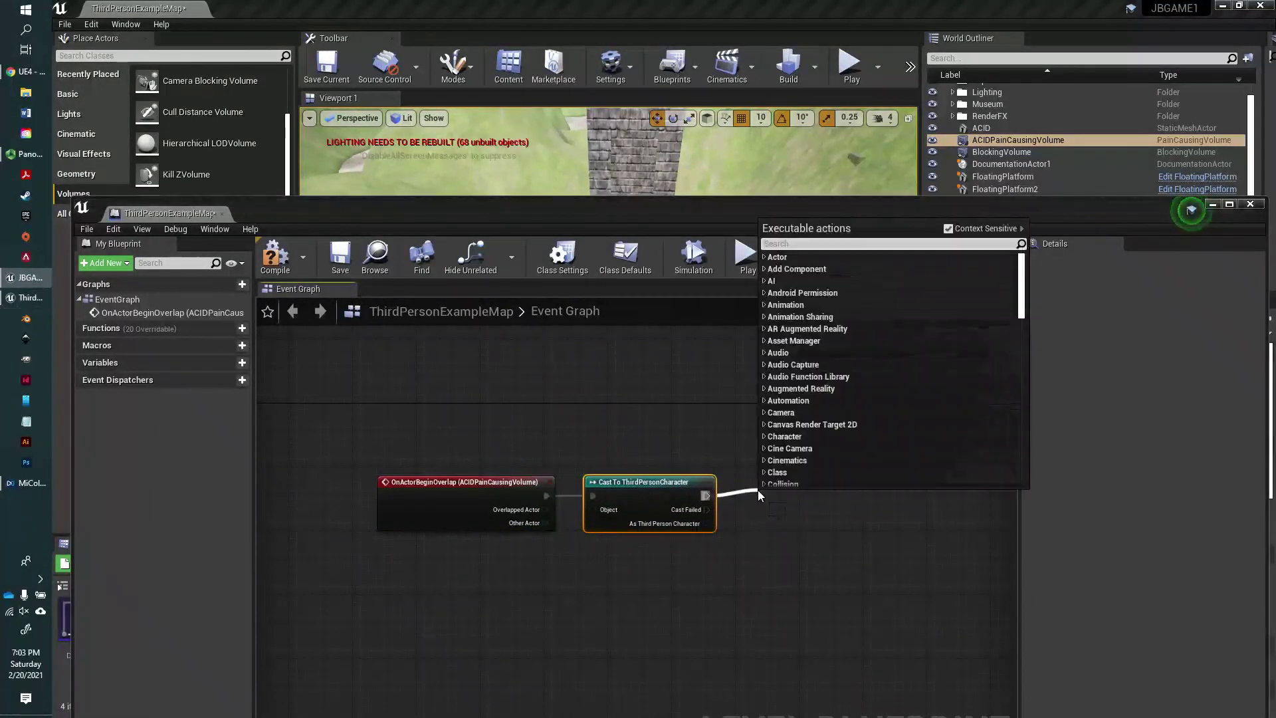
text(Dest)
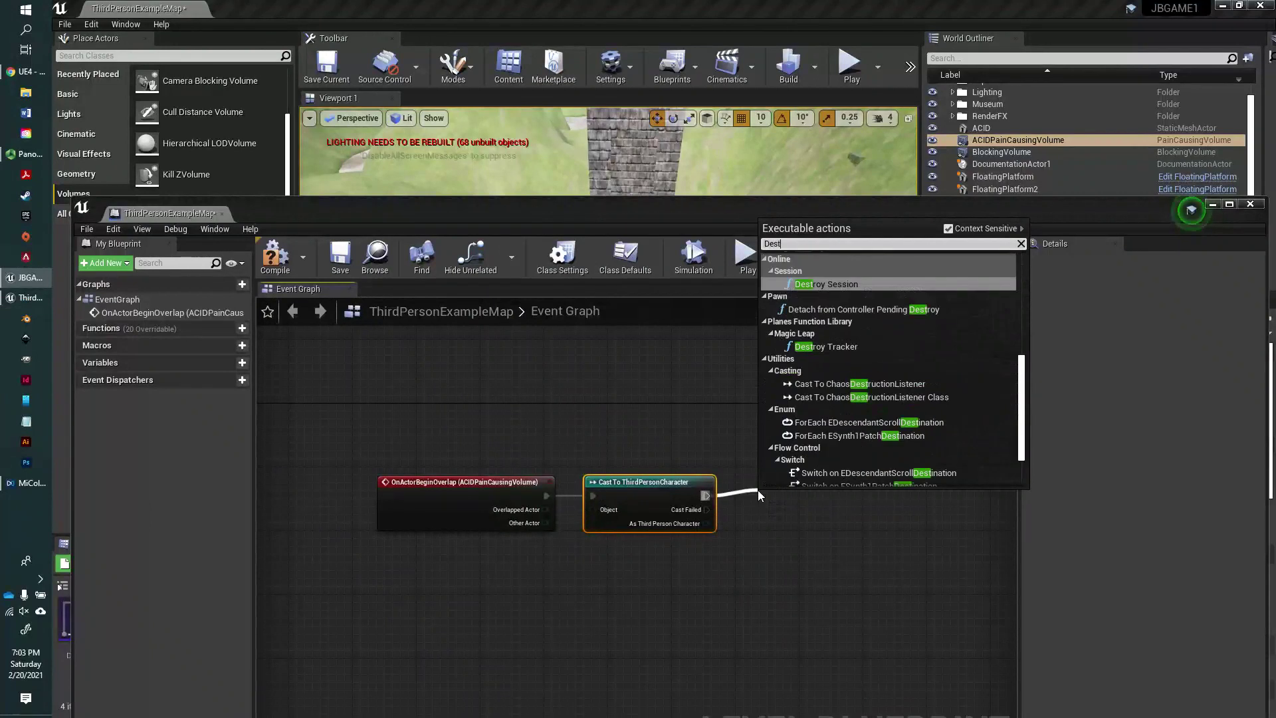
key(BackSpace)
key(BackSpace)
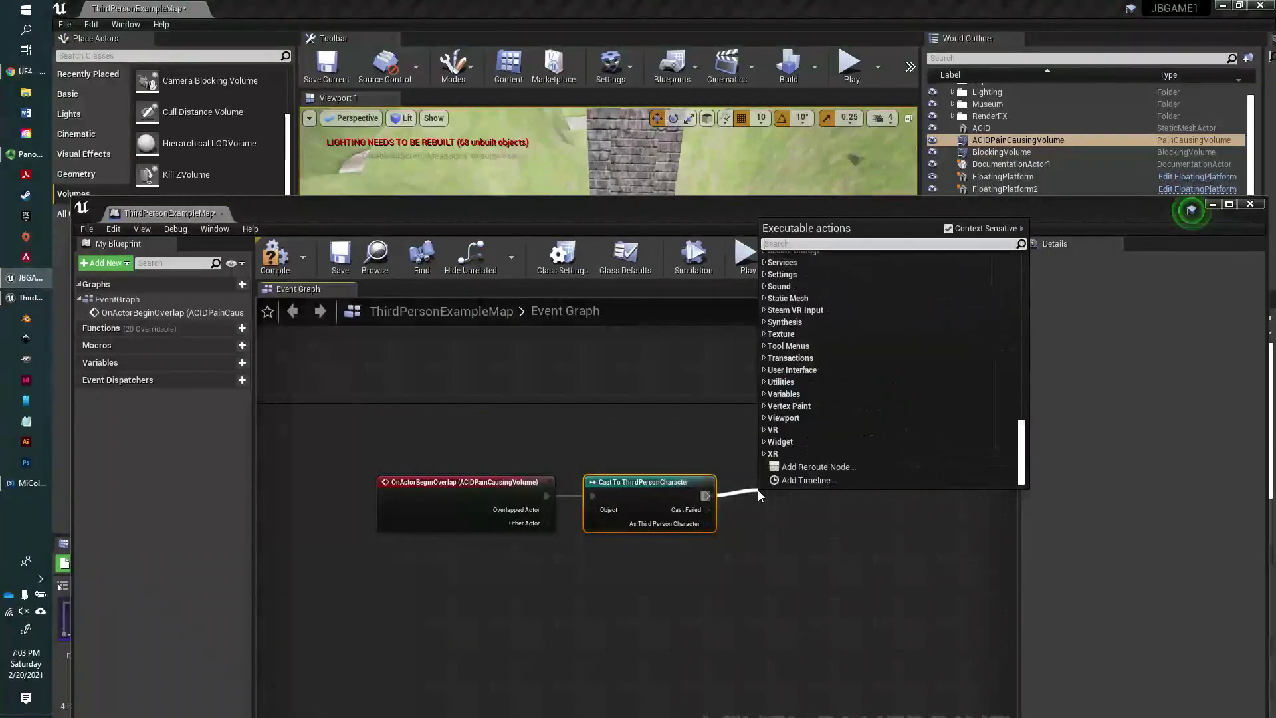
text(Apply)
key(Return)
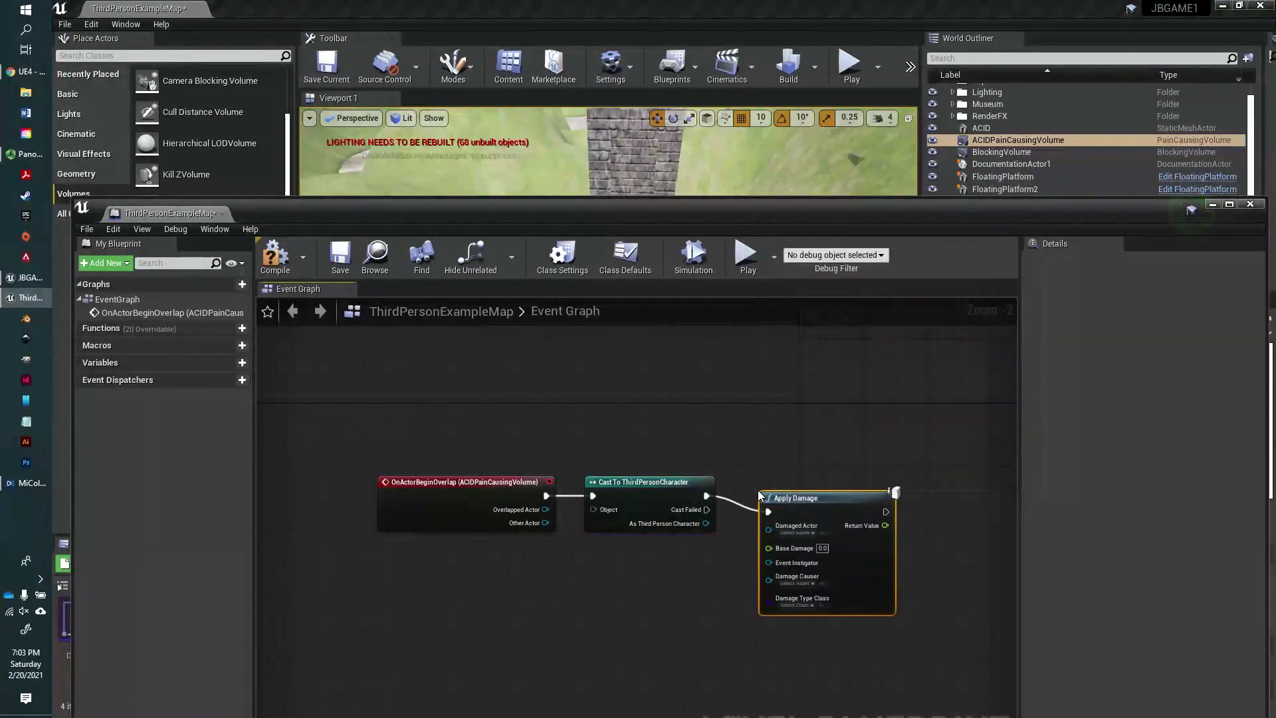
drag(831, 492, 809, 479)
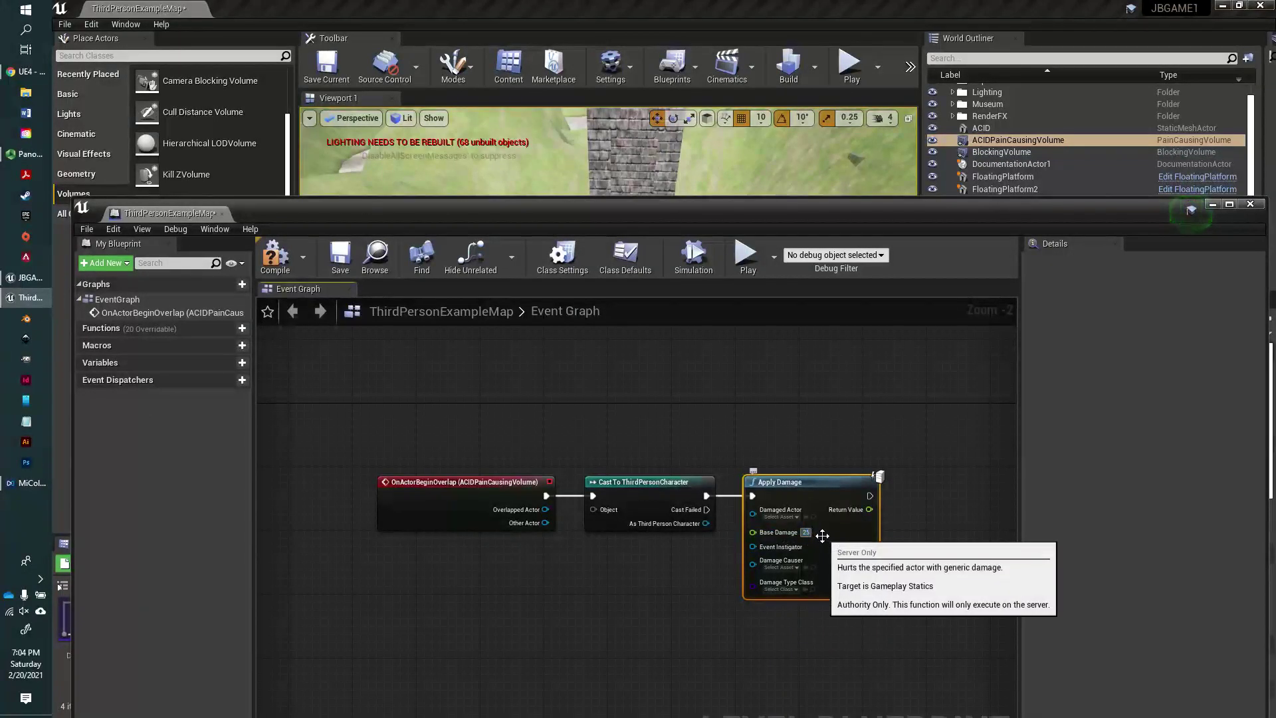
click(601, 565)
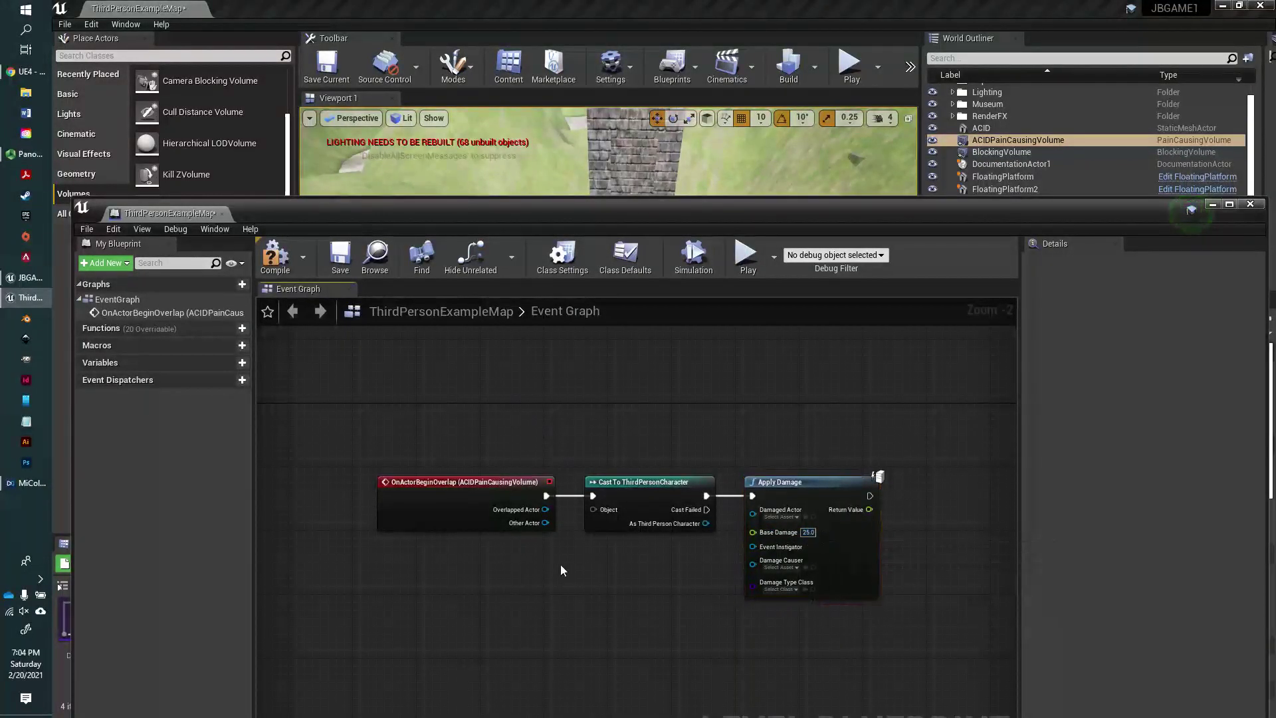
Step: Connect the event's Other Actor to the cast's Object, and As Third Person Character to Apply Damage's Damaged Actor
drag(544, 522, 592, 509)
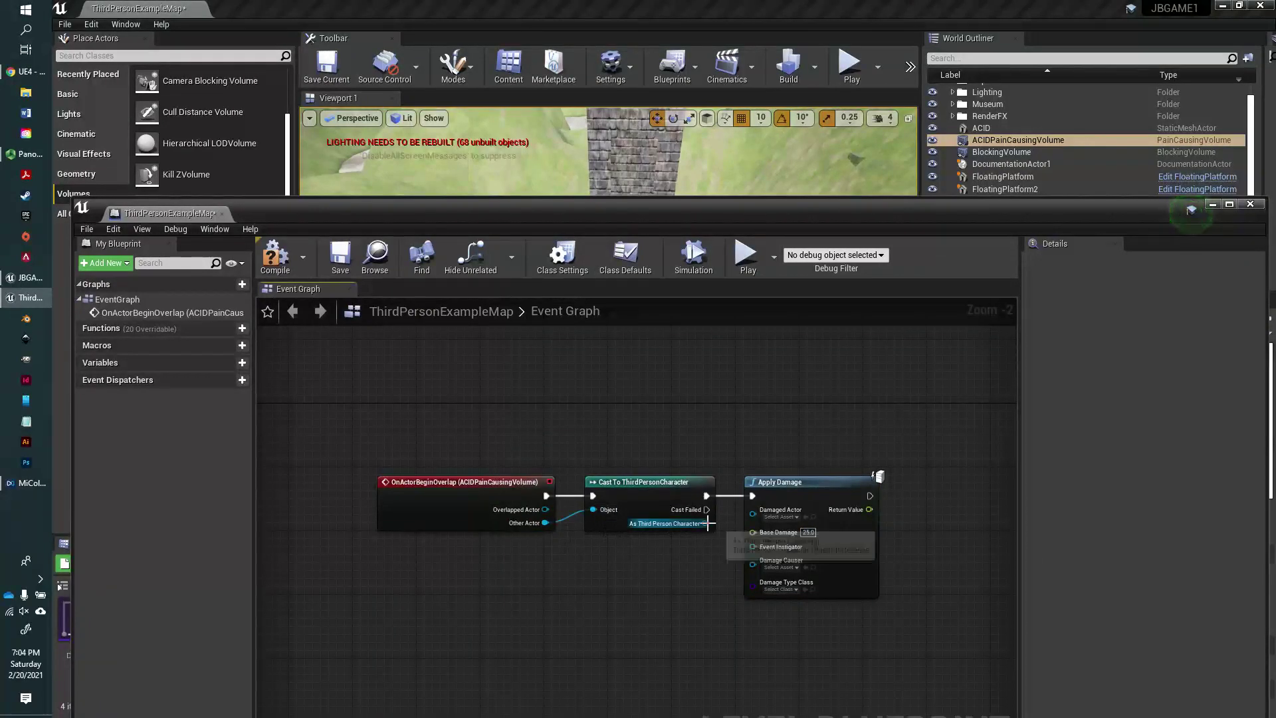
drag(706, 523, 752, 511)
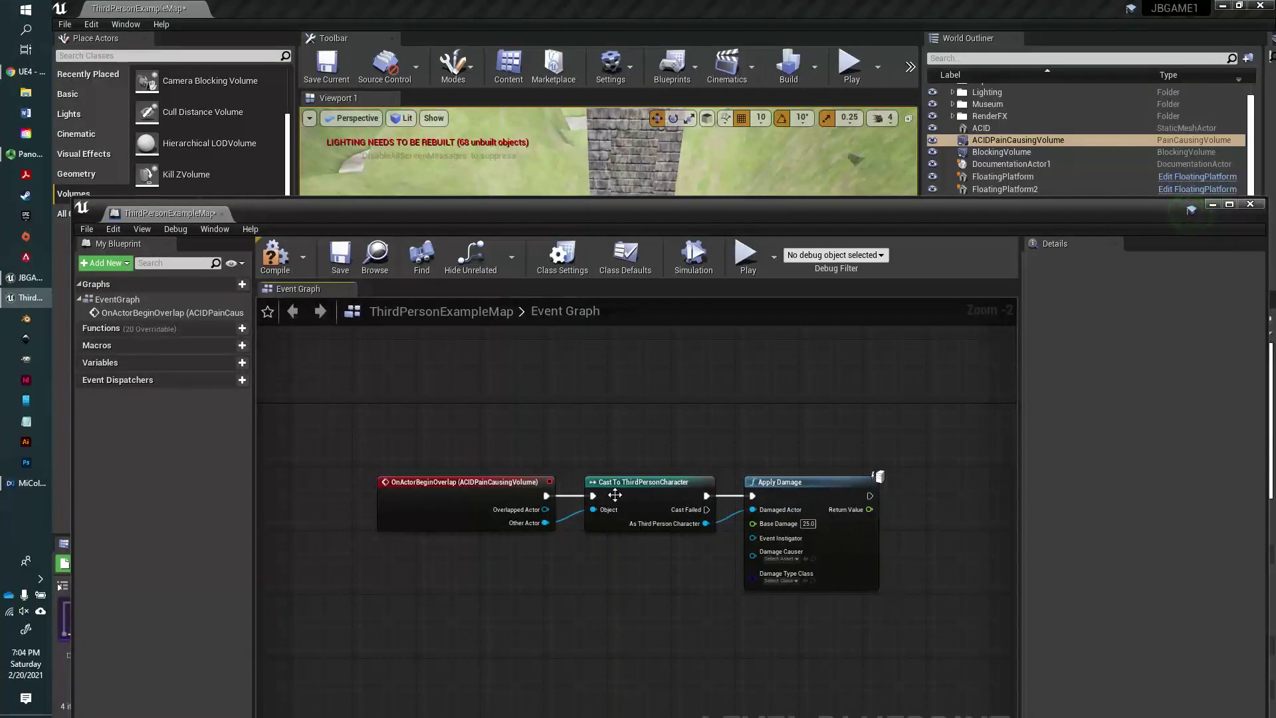
Step: Compile and save the Level Blueprint, and close it
click(275, 256)
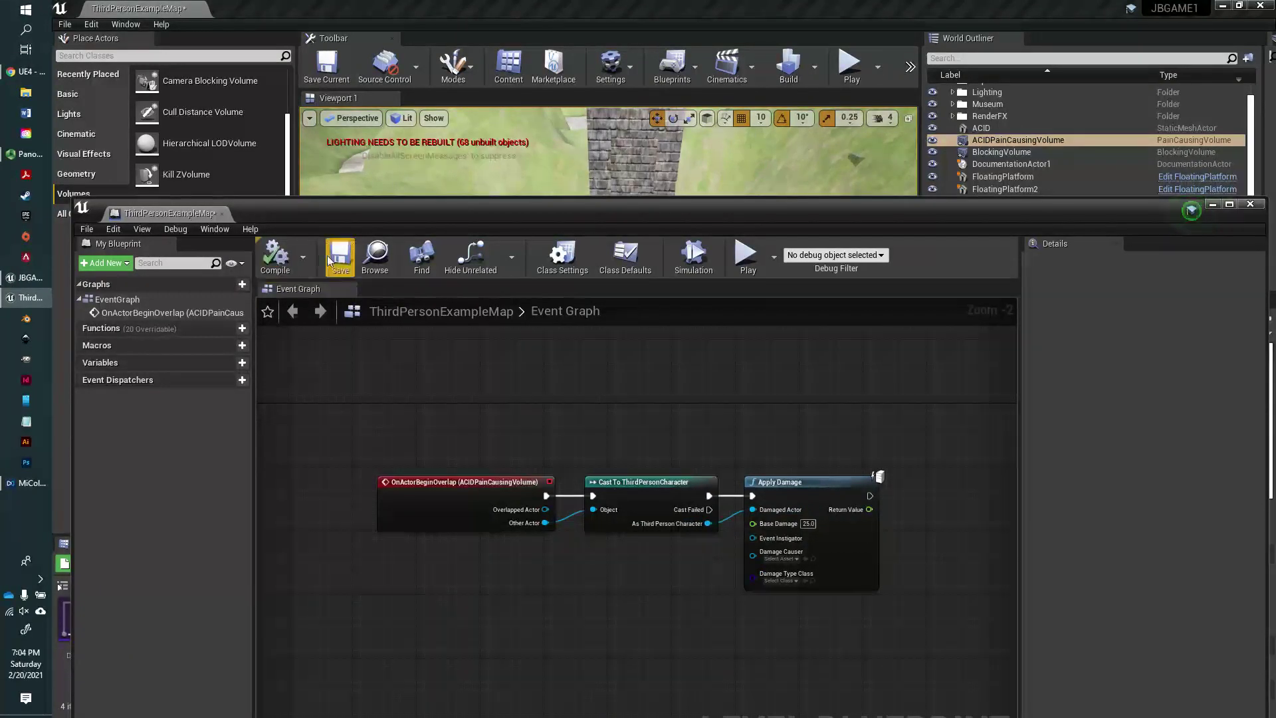
click(340, 256)
click(1250, 204)
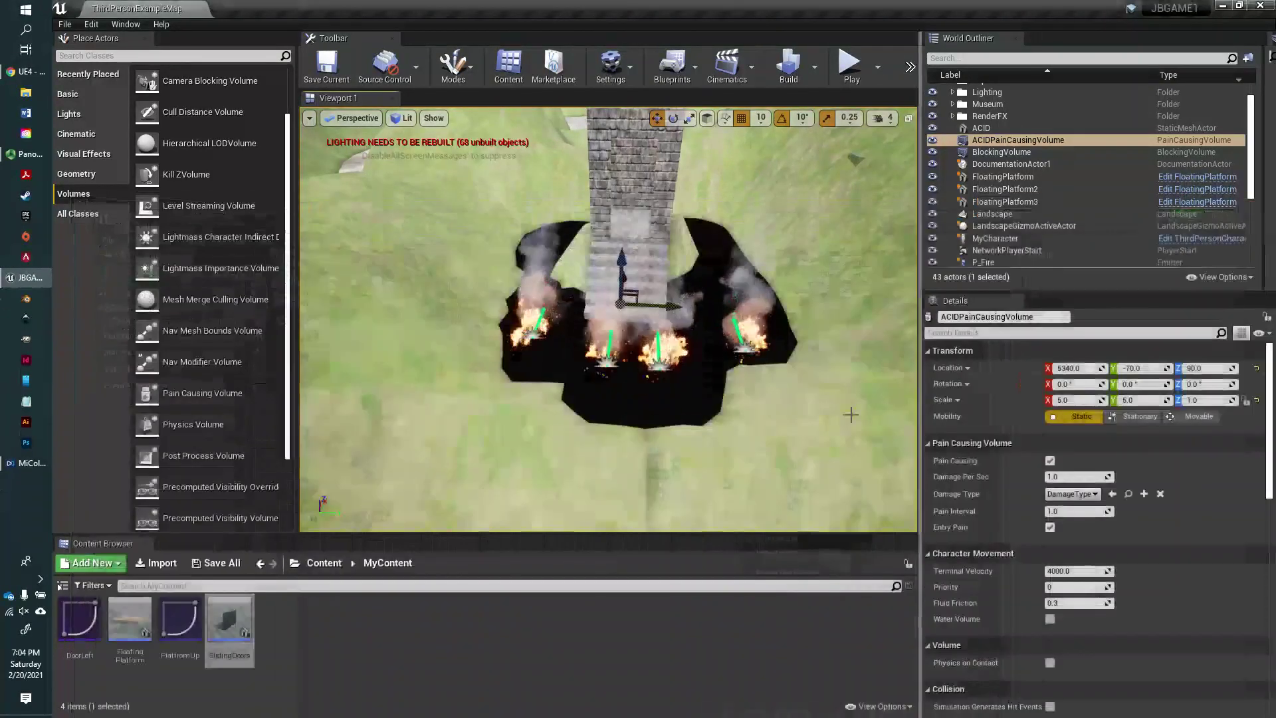
right_drag(607, 318, 625, 206)
right_drag(847, 425, 654, 405)
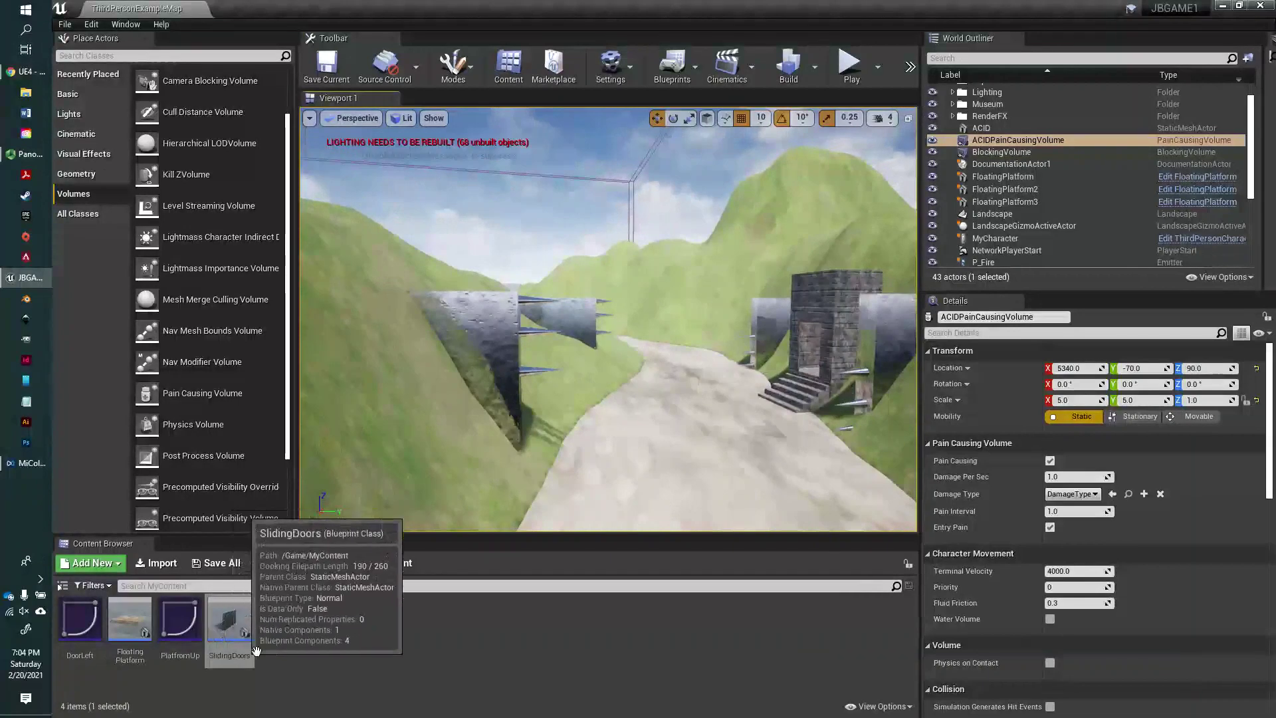
Step: Open the SlidingDoors blueprint and add an Event Hit node in empty space below the FloatinPlatformTimeline node
double_click(228, 621)
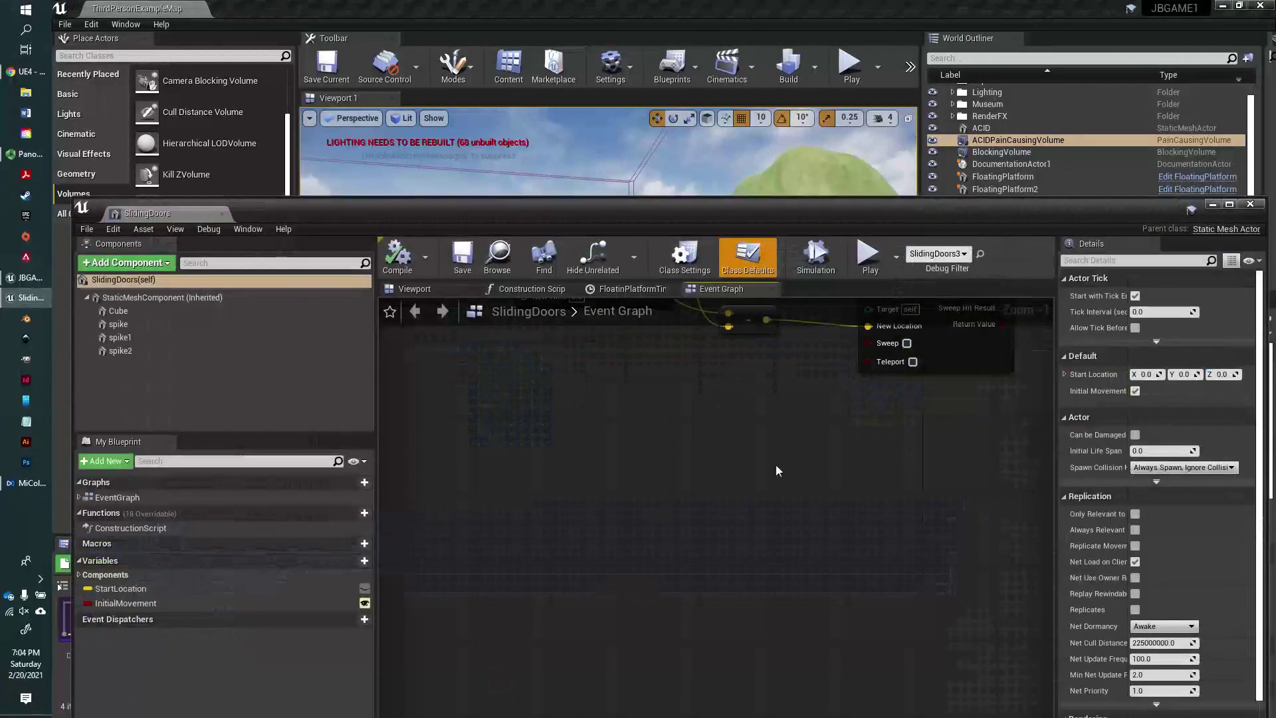
drag(709, 216, 703, 117)
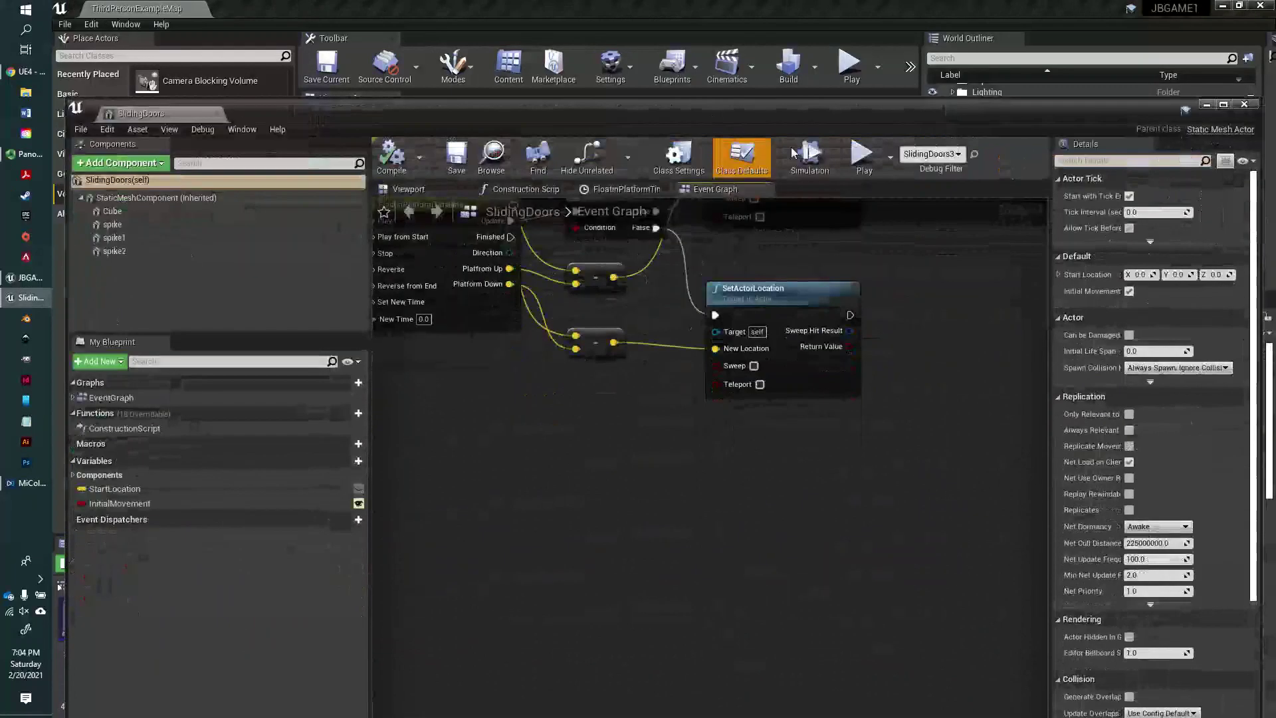
right_drag(614, 504, 690, 537)
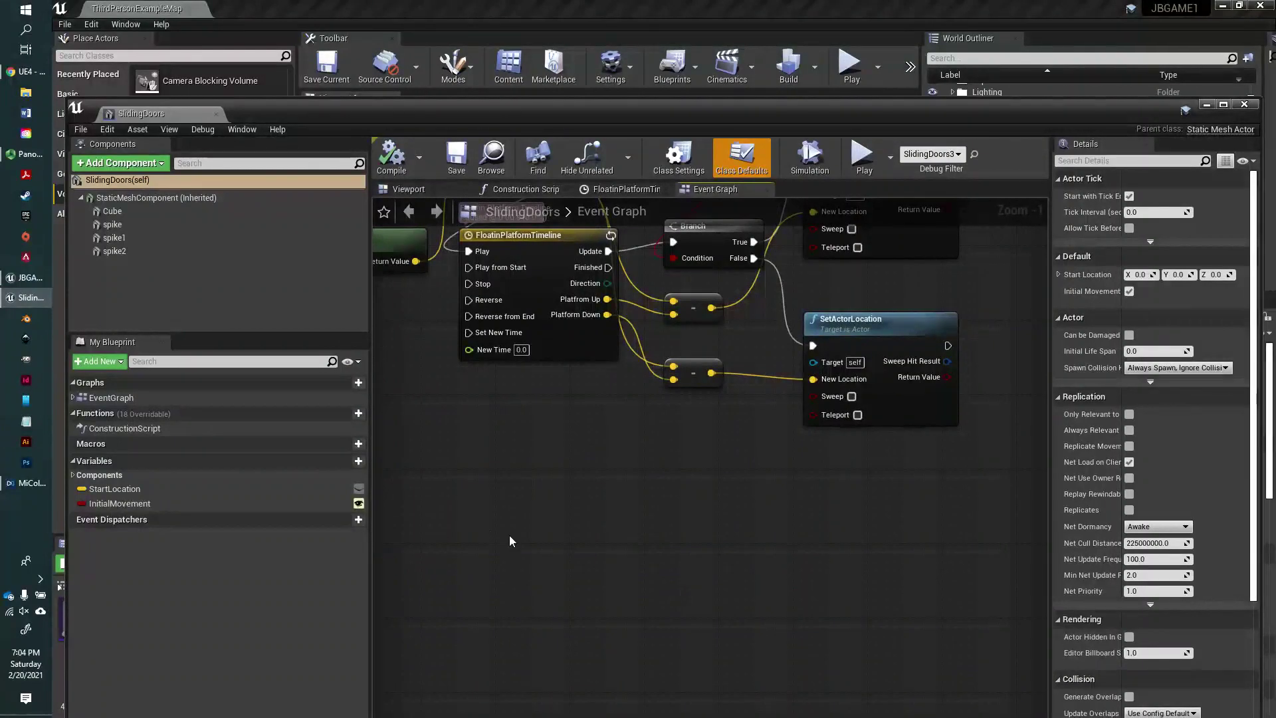
right_drag(513, 517, 514, 519)
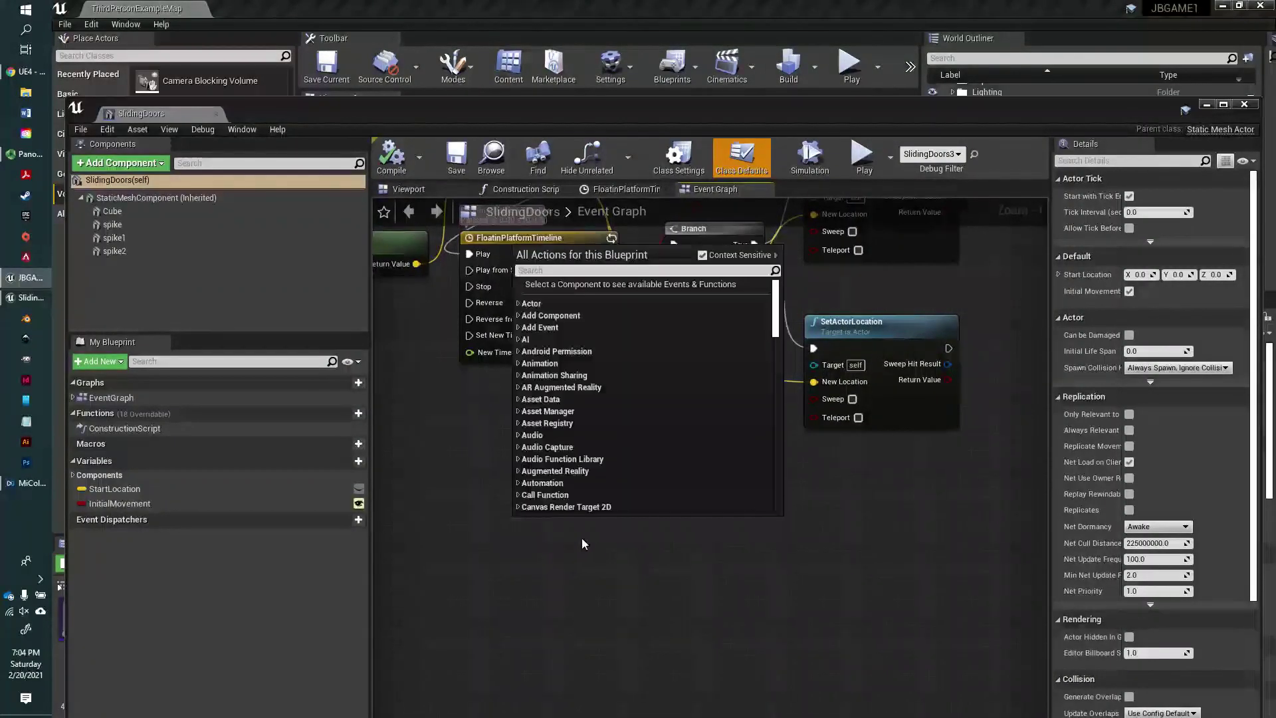
text(Event)
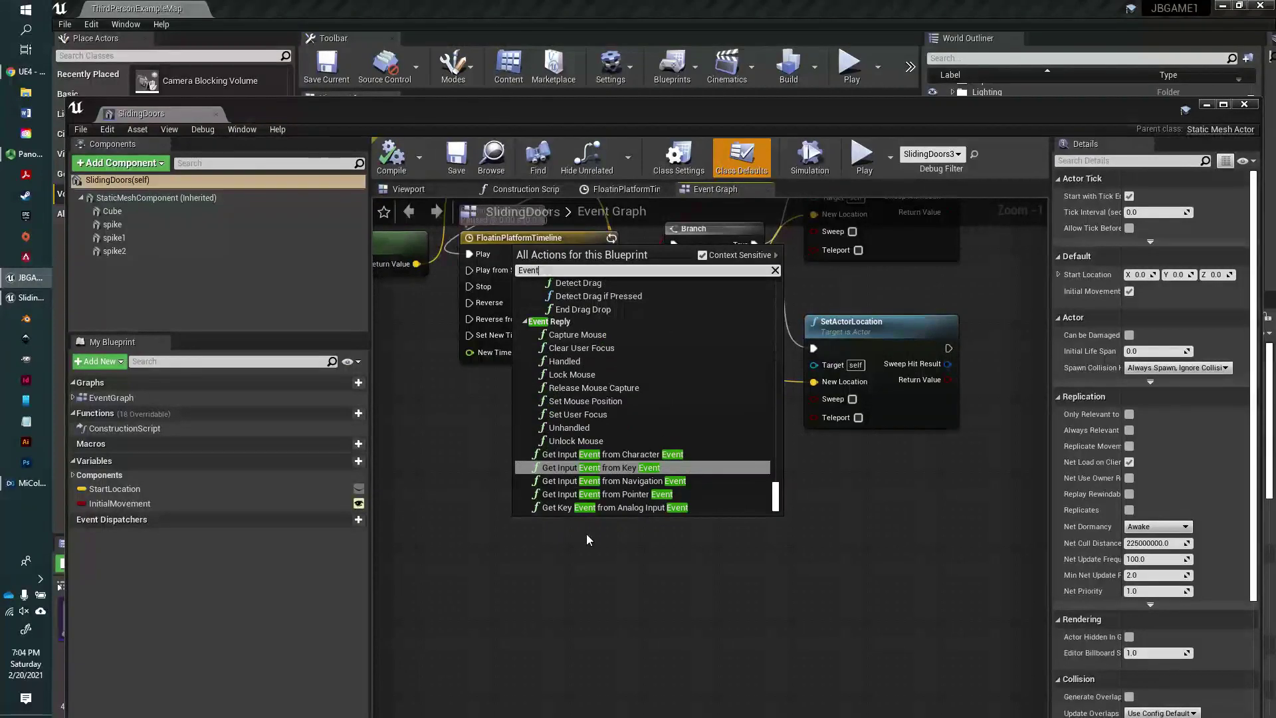
text( hit)
key(Return)
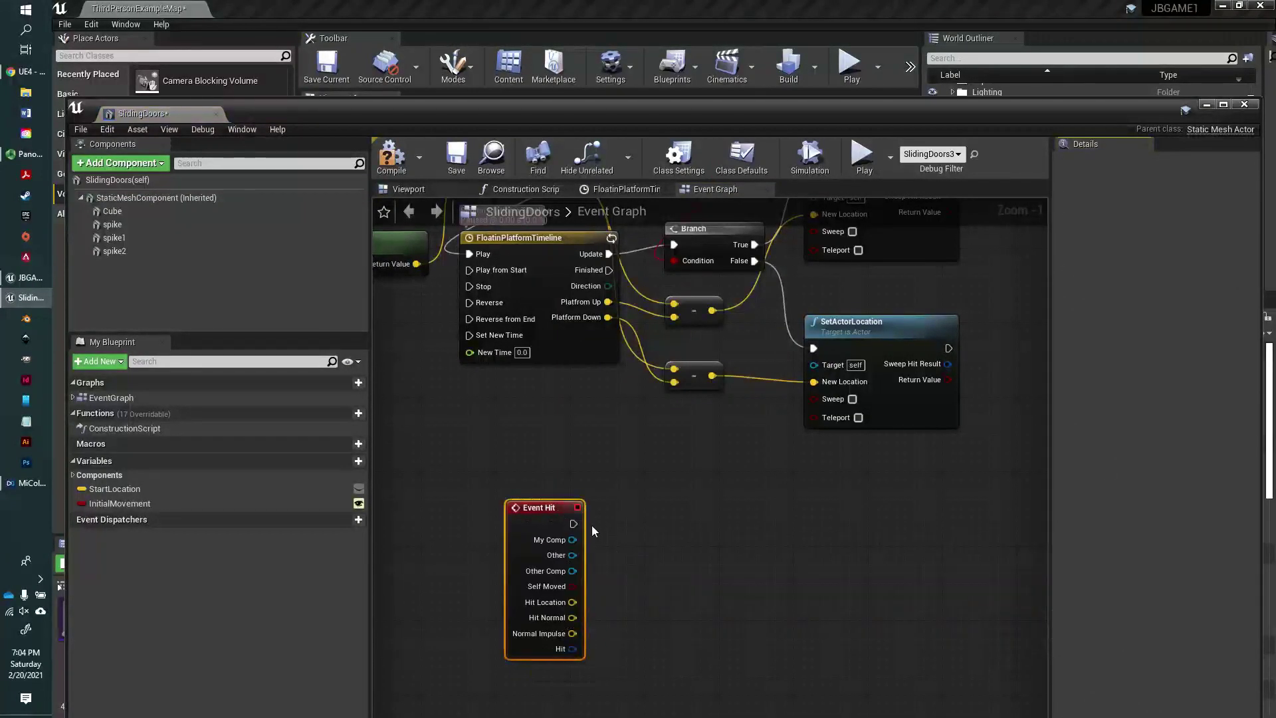
Step: Add an Apply Damage node driven by Event Hit's execution output and set its Base Damage to 25
drag(573, 524, 663, 509)
text(a)
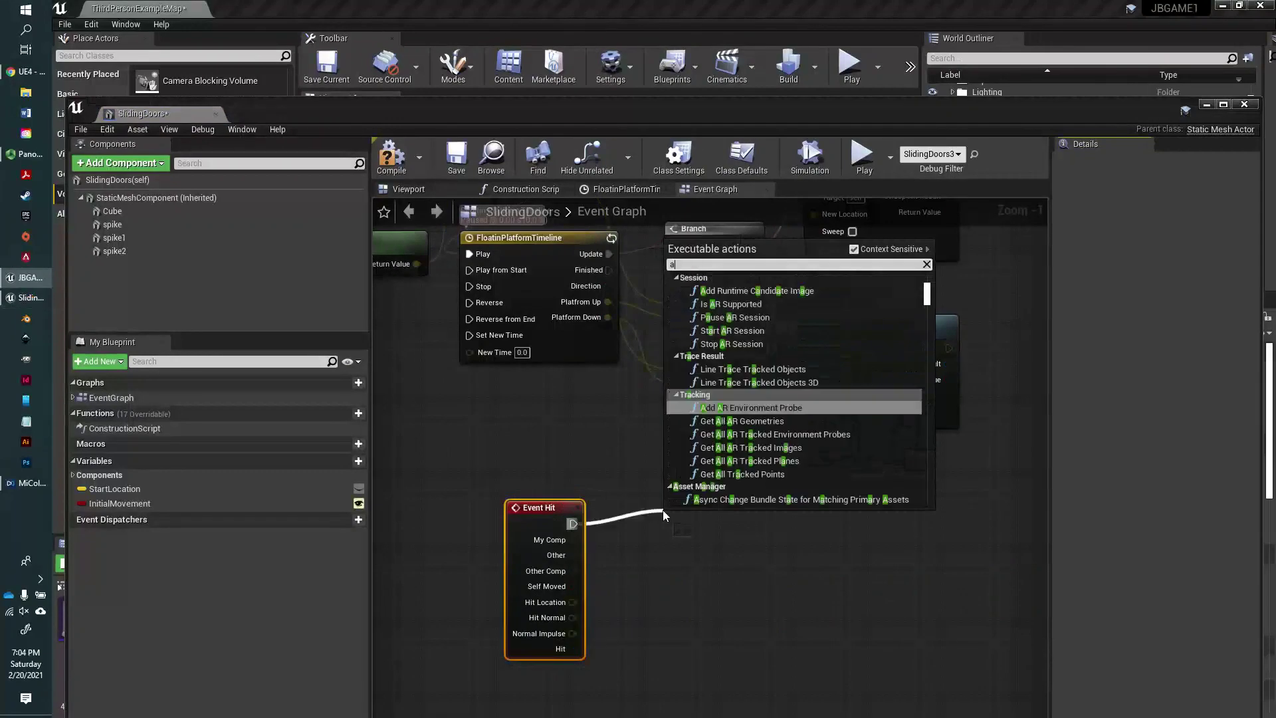
text(pply)
key(Return)
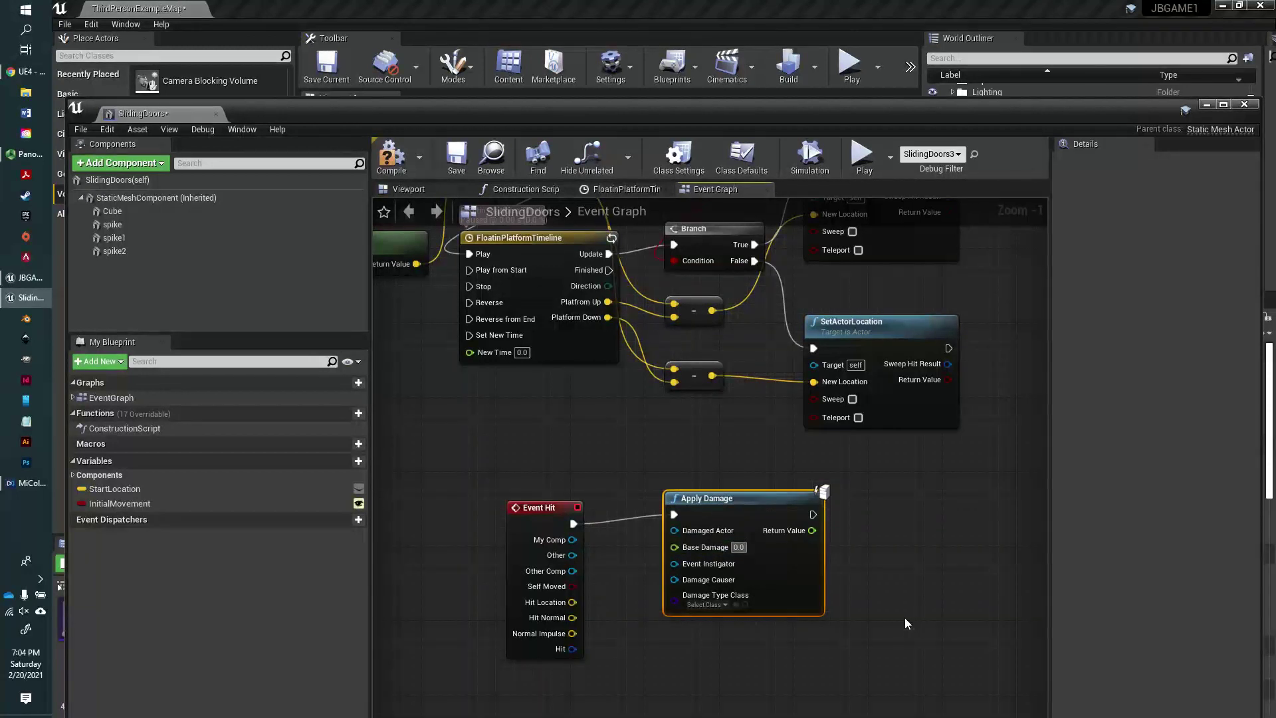
key(BackSpace)
text(25)
key(Return)
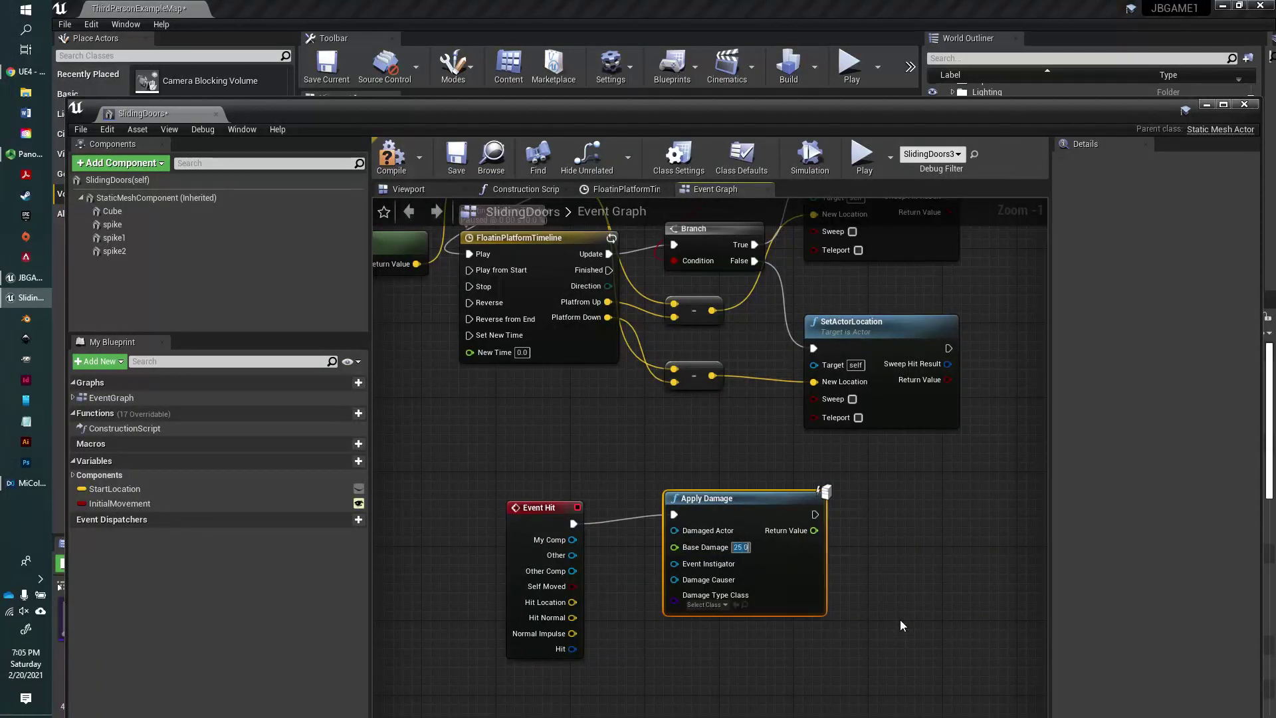
Step: Add a Break Hit Result node from Event Hit's Hit output, and save and close the SlidingDoors blueprint
right_drag(583, 658, 609, 556)
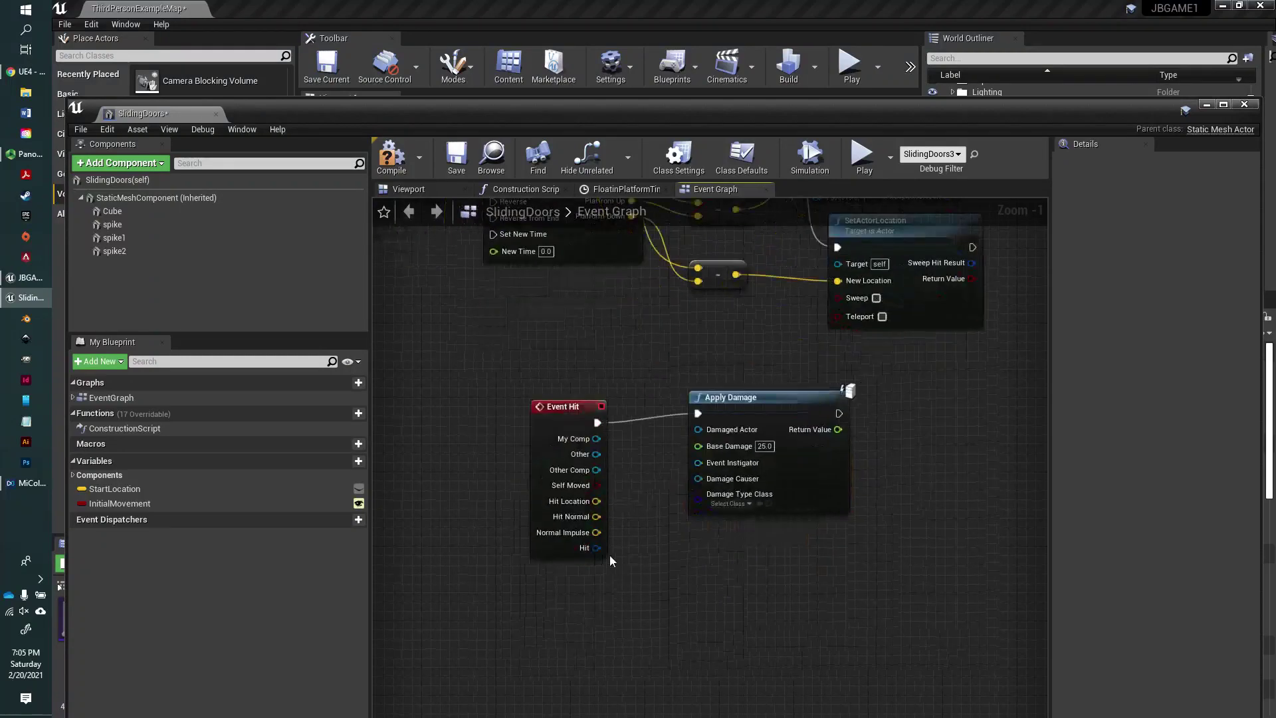
drag(598, 548, 648, 577)
text(break)
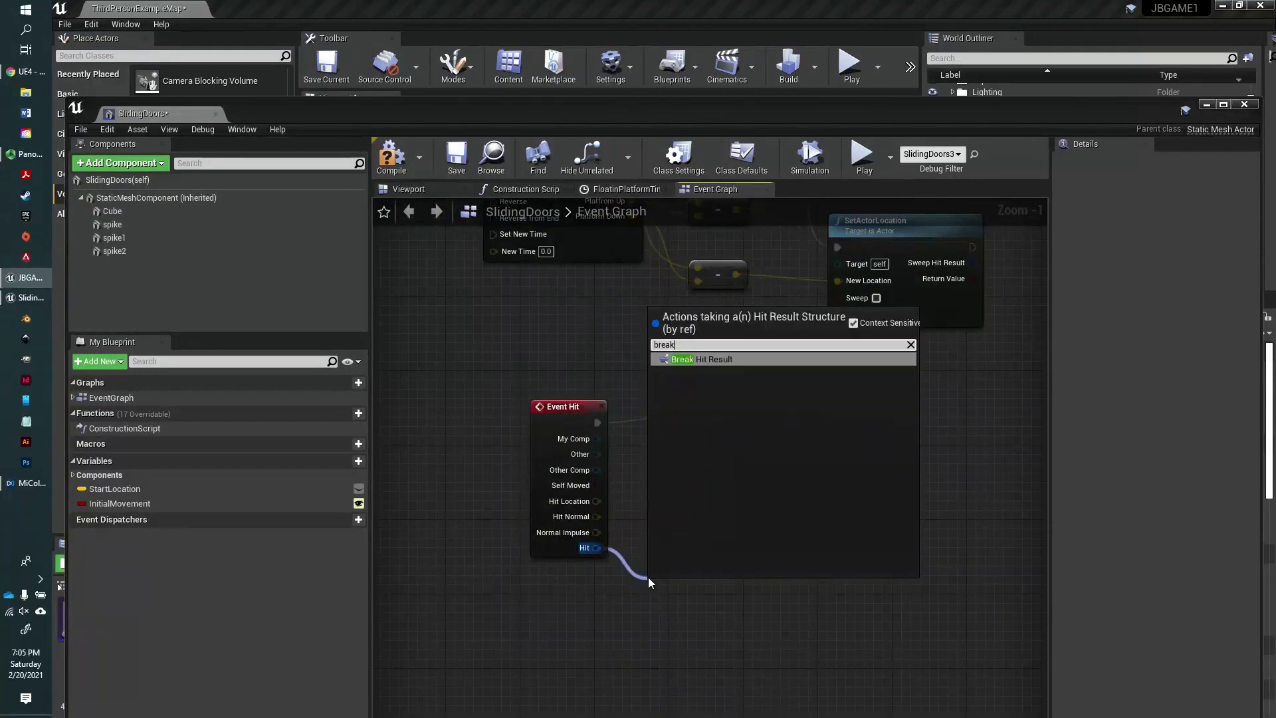
key(Return)
drag(702, 576, 720, 549)
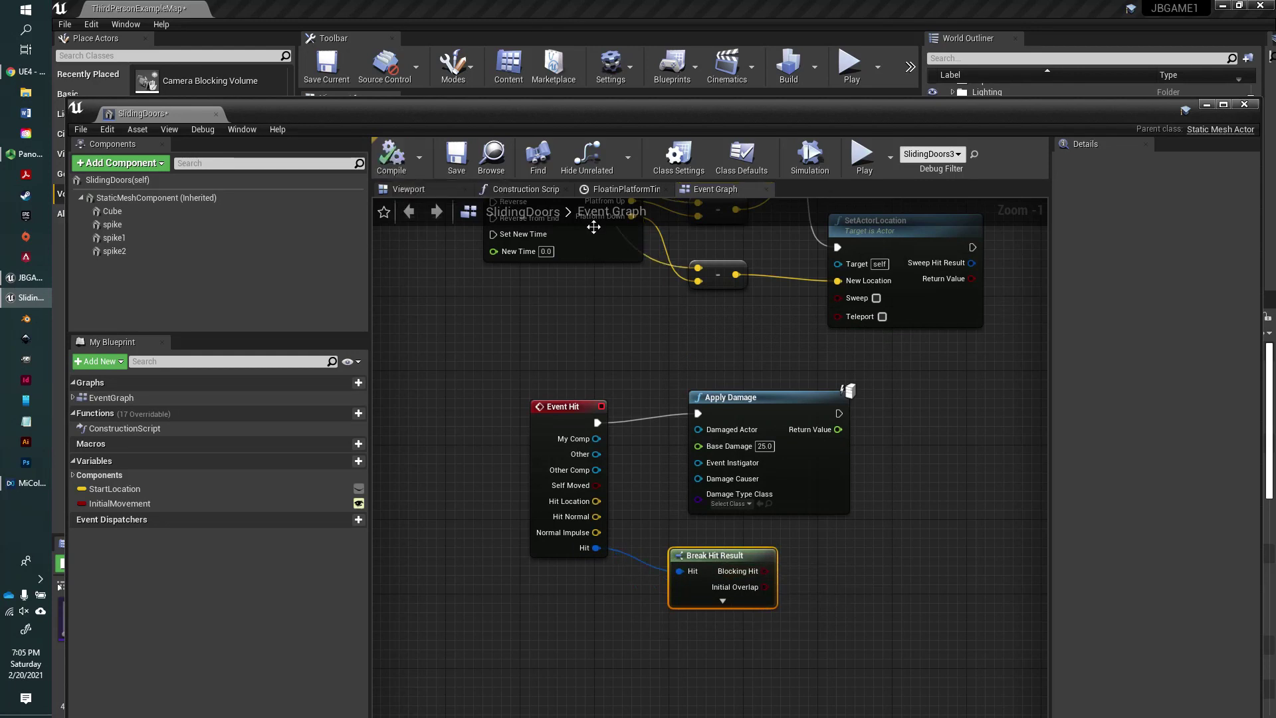
click(457, 157)
click(1244, 105)
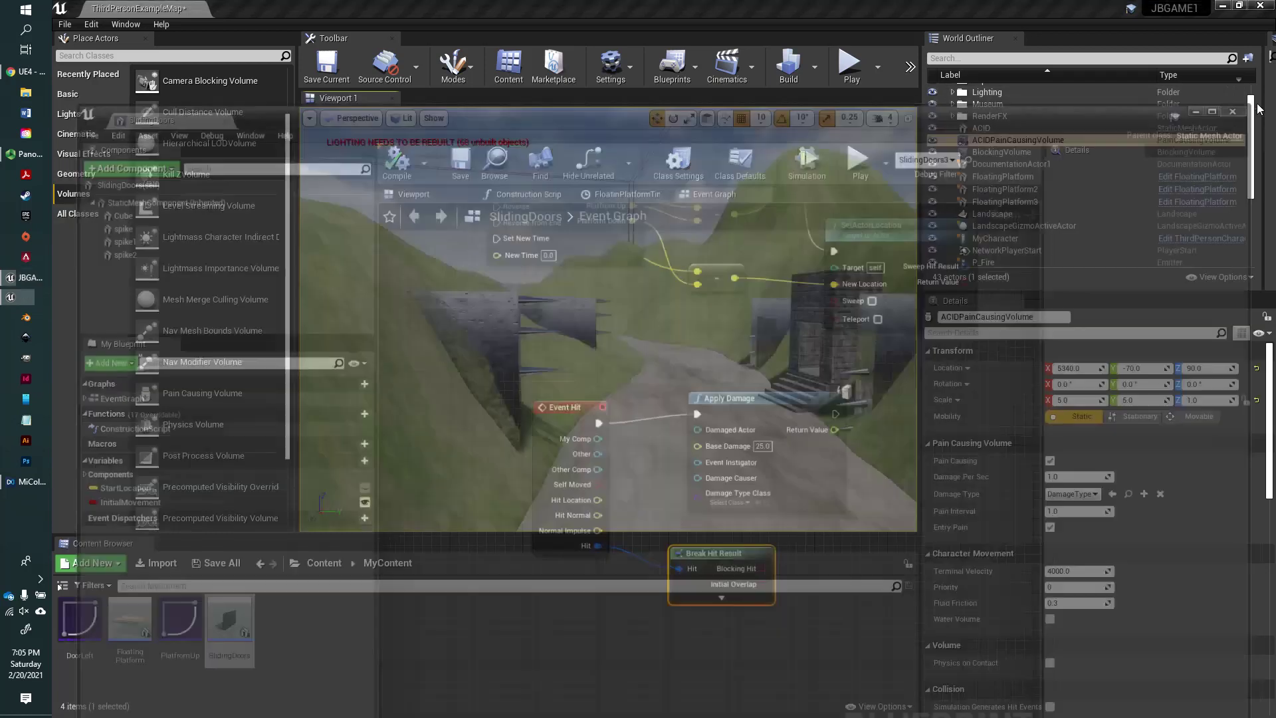
Step: Open MyCharacter's ThirdPersonCharacter blueprint and add an Event AnyDamage node in an empty area of its Event Graph
right_drag(608, 319, 703, 390)
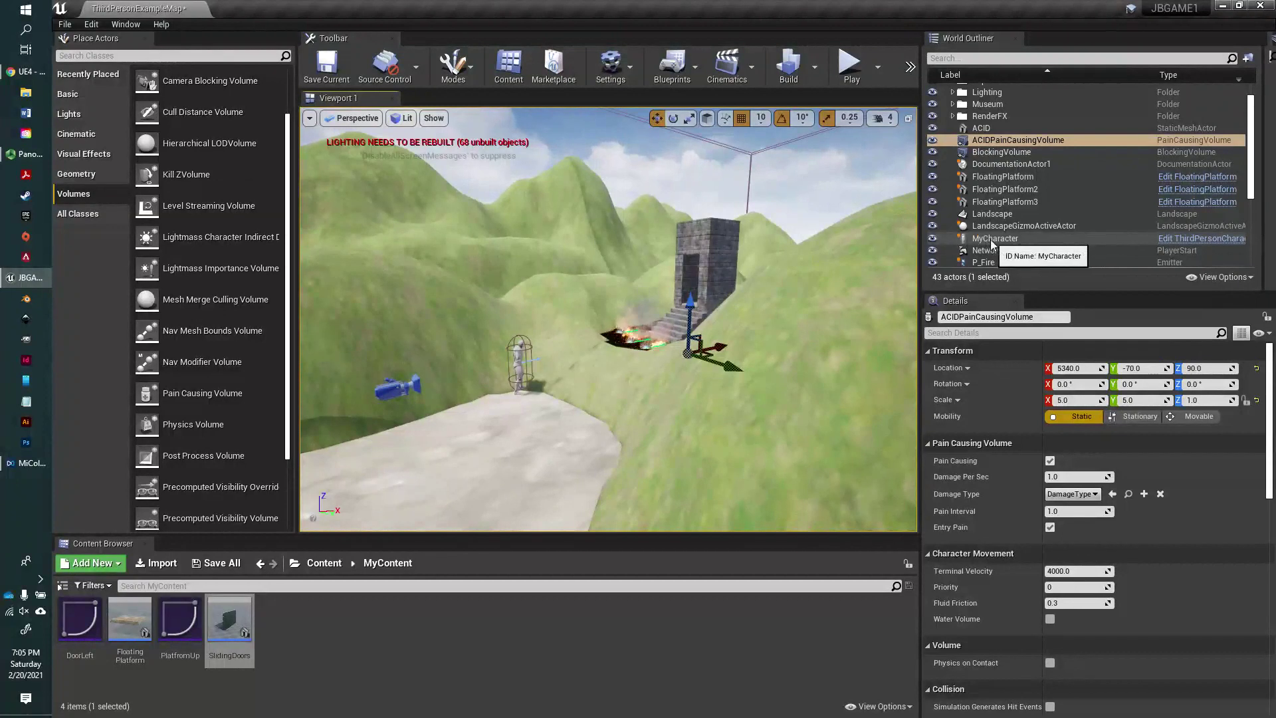
click(1207, 242)
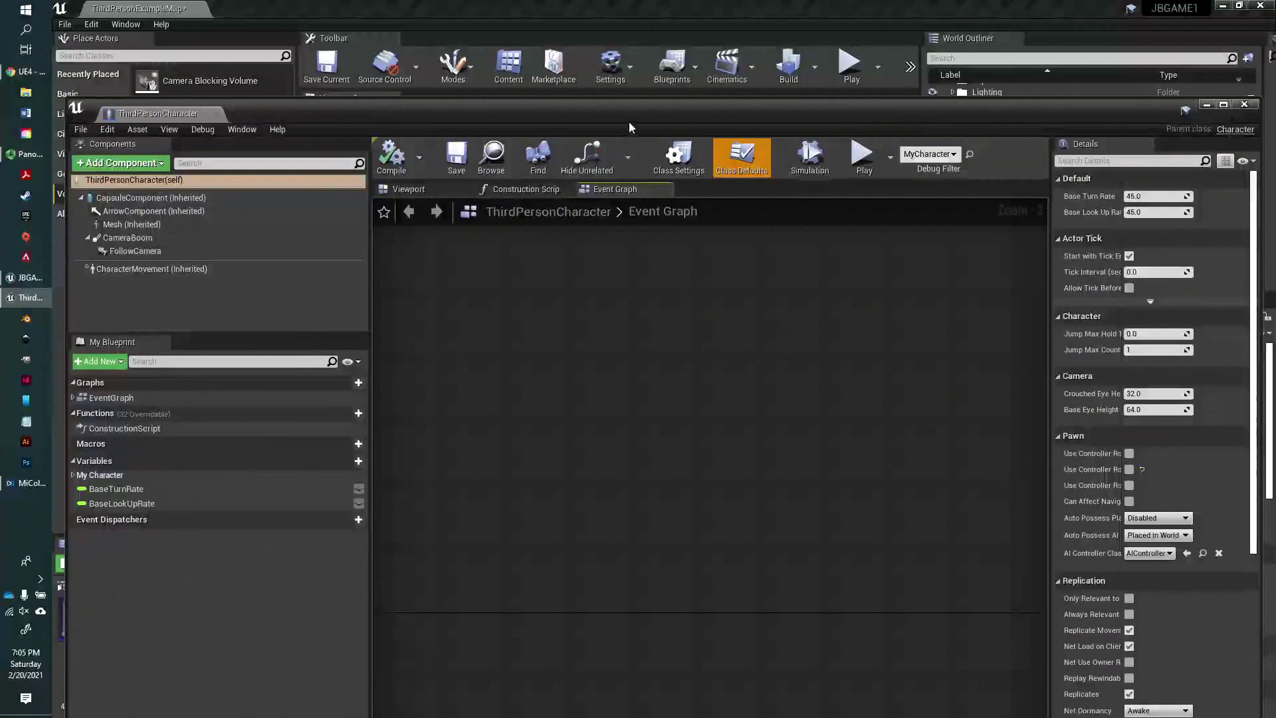
drag(628, 122, 614, 69)
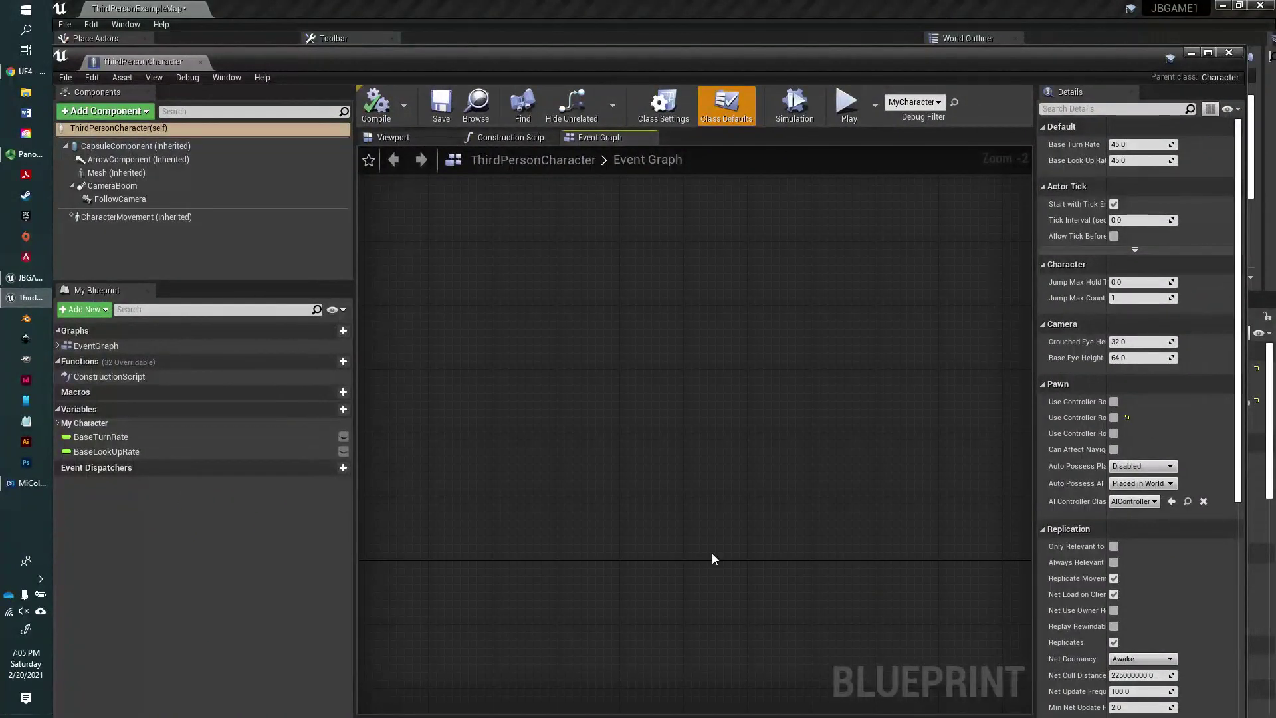
right_click(487, 382)
text(Eve)
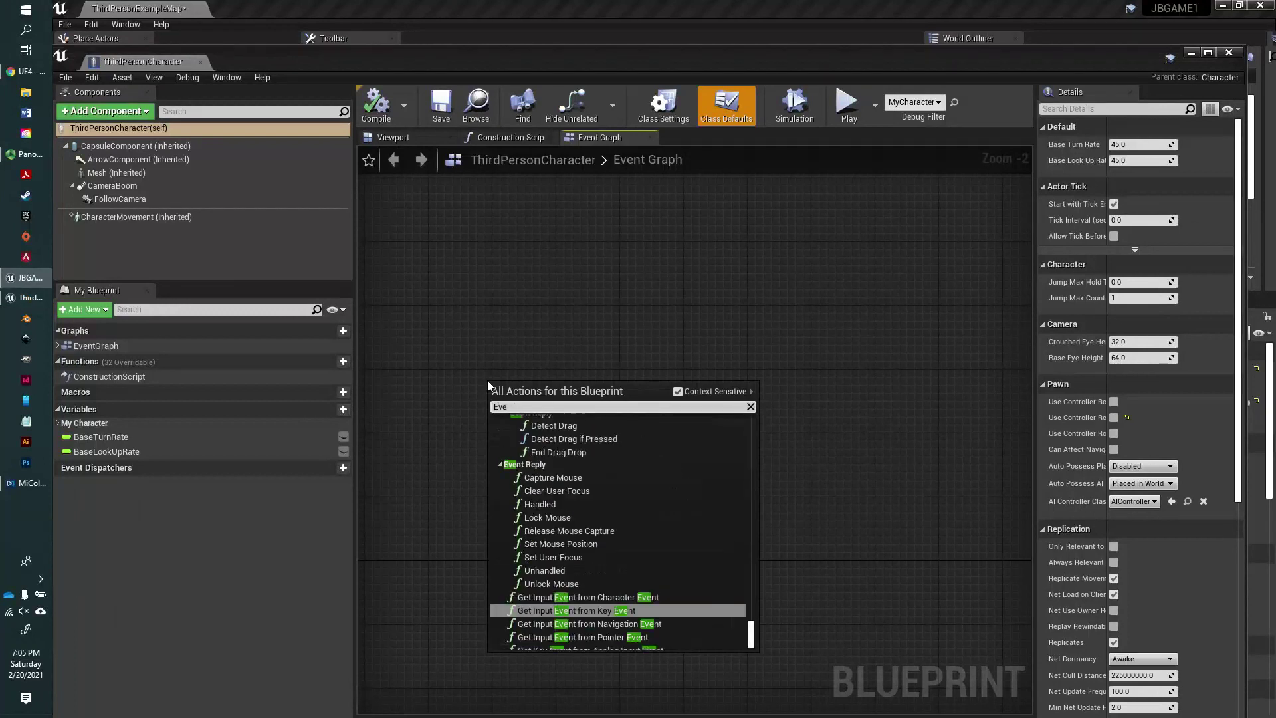
text(ntan)
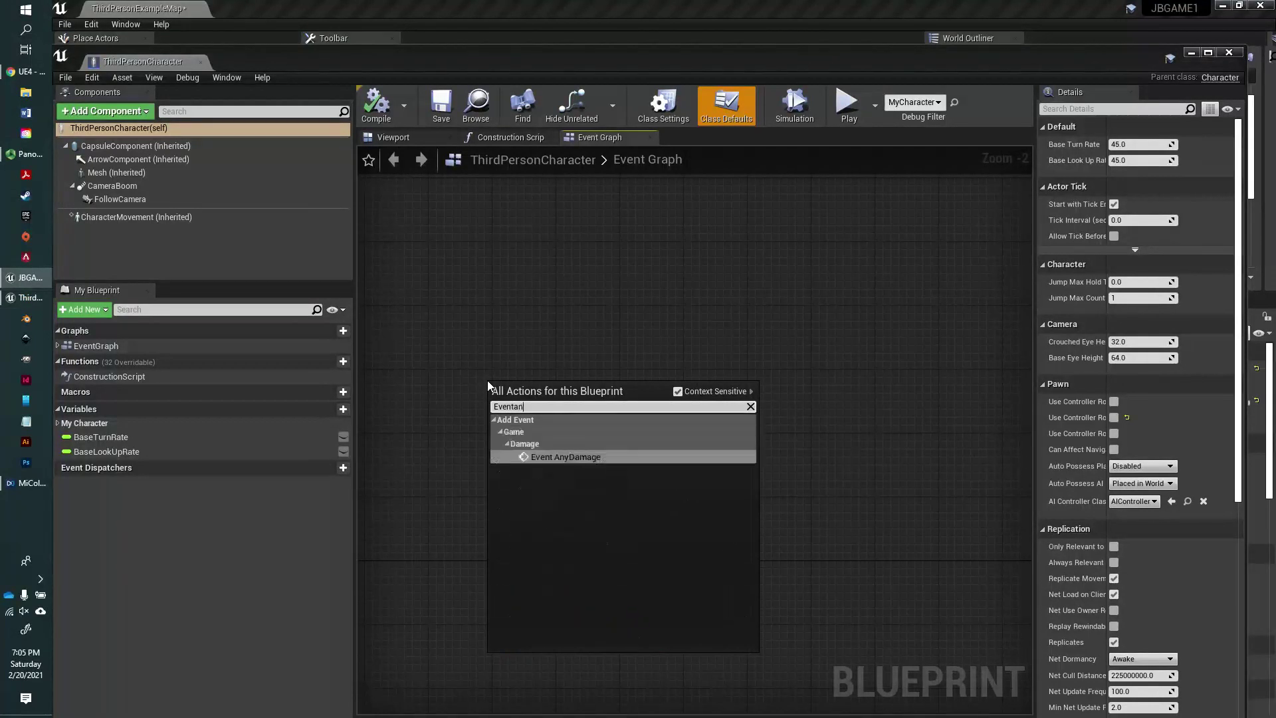
key(Return)
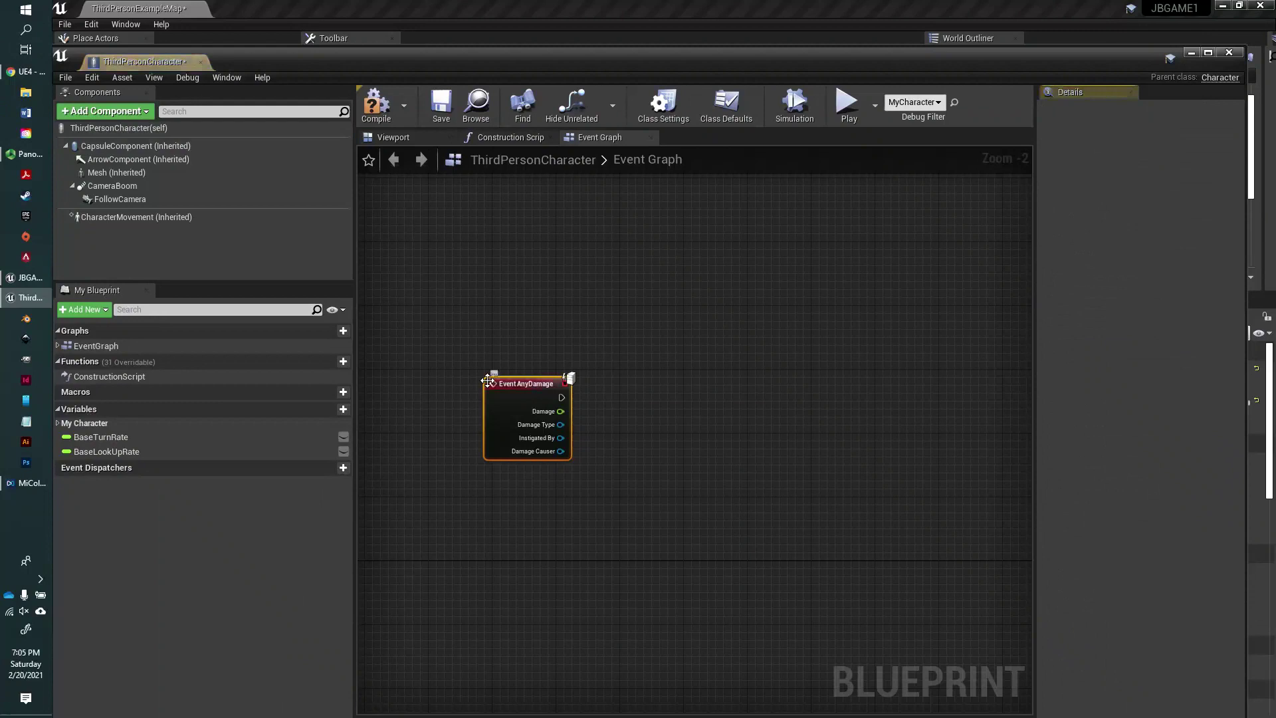
drag(487, 380, 480, 372)
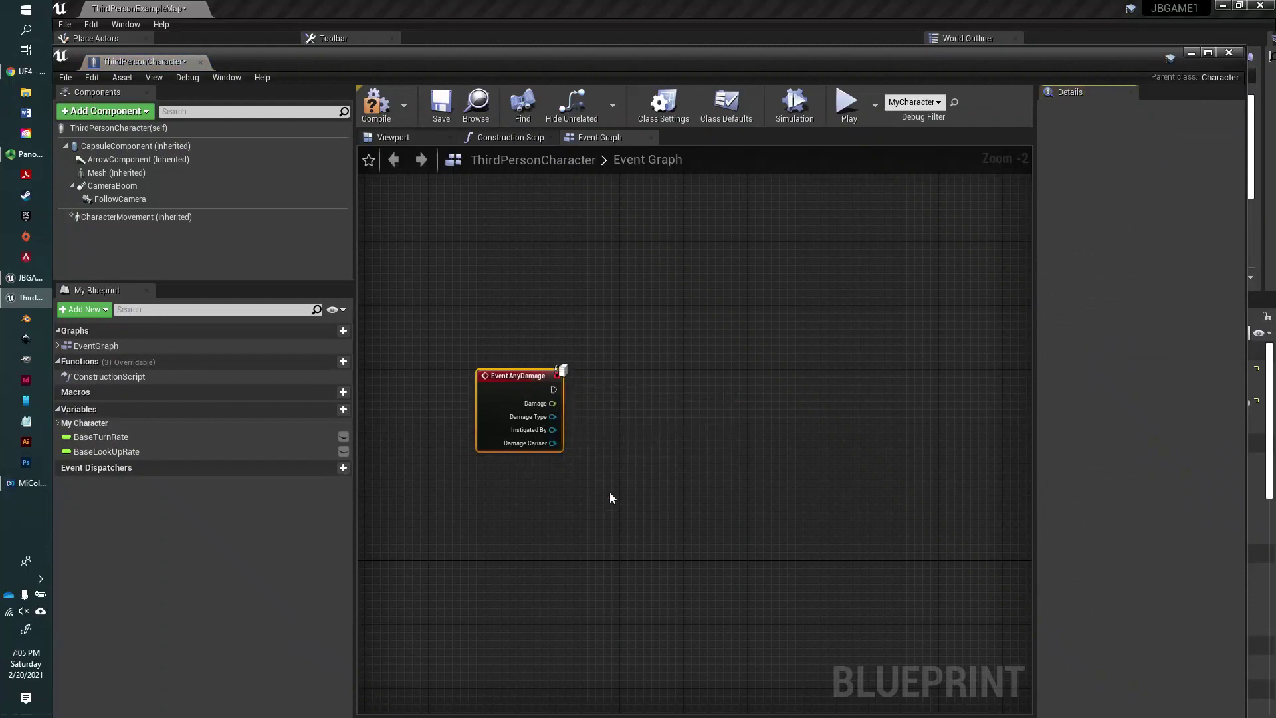
right_drag(611, 499, 572, 475)
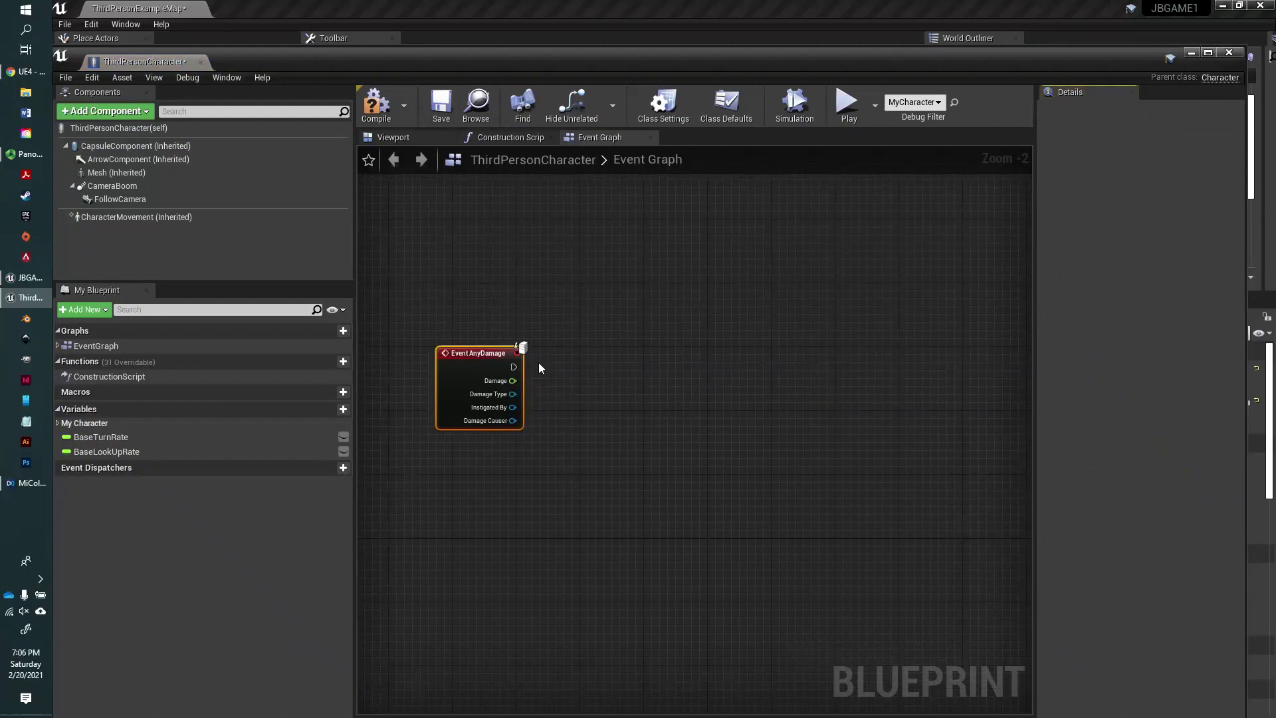
Step: Create a variable named Health in the character blueprint and make its type Float
click(329, 410)
text(He)
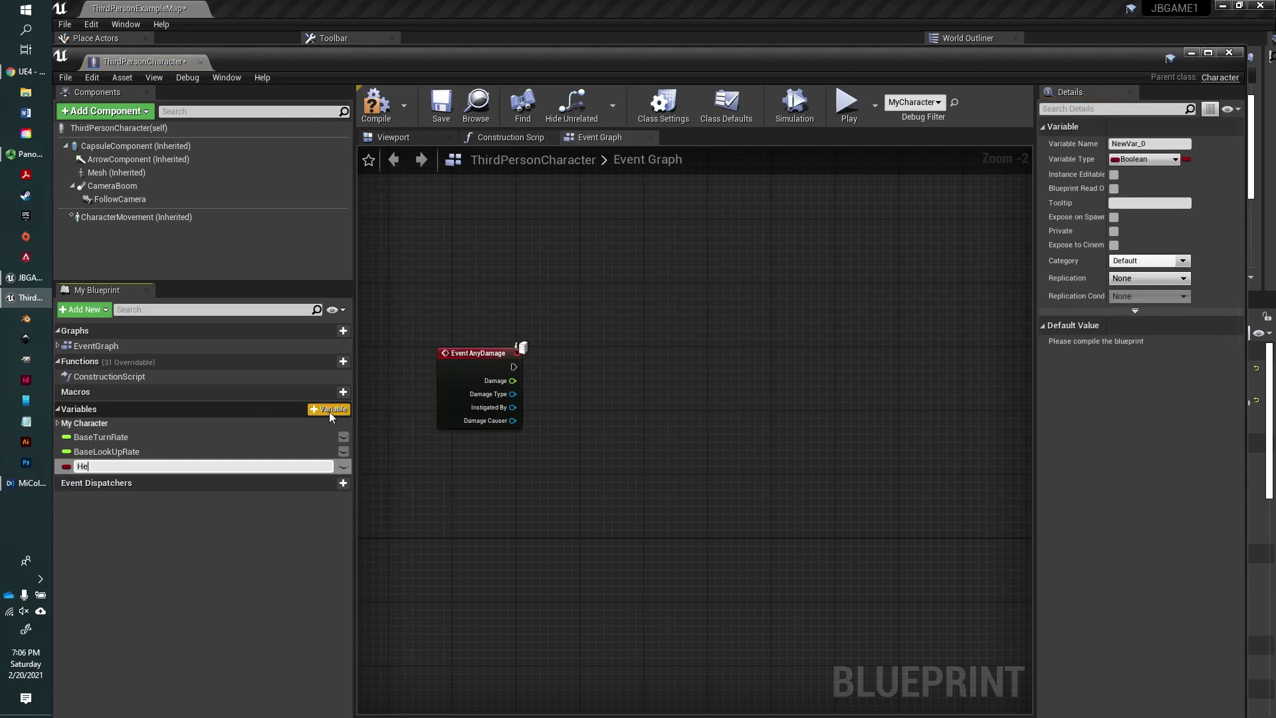
text(alth)
key(Return)
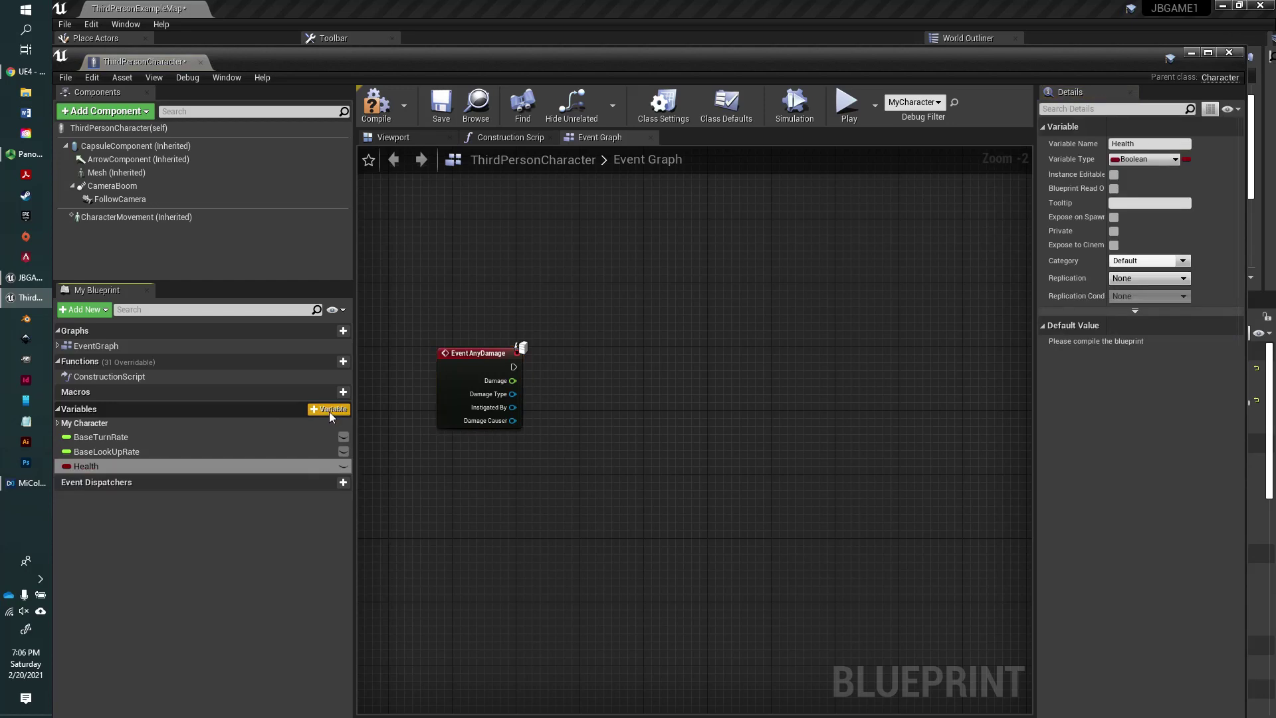
click(66, 466)
click(94, 264)
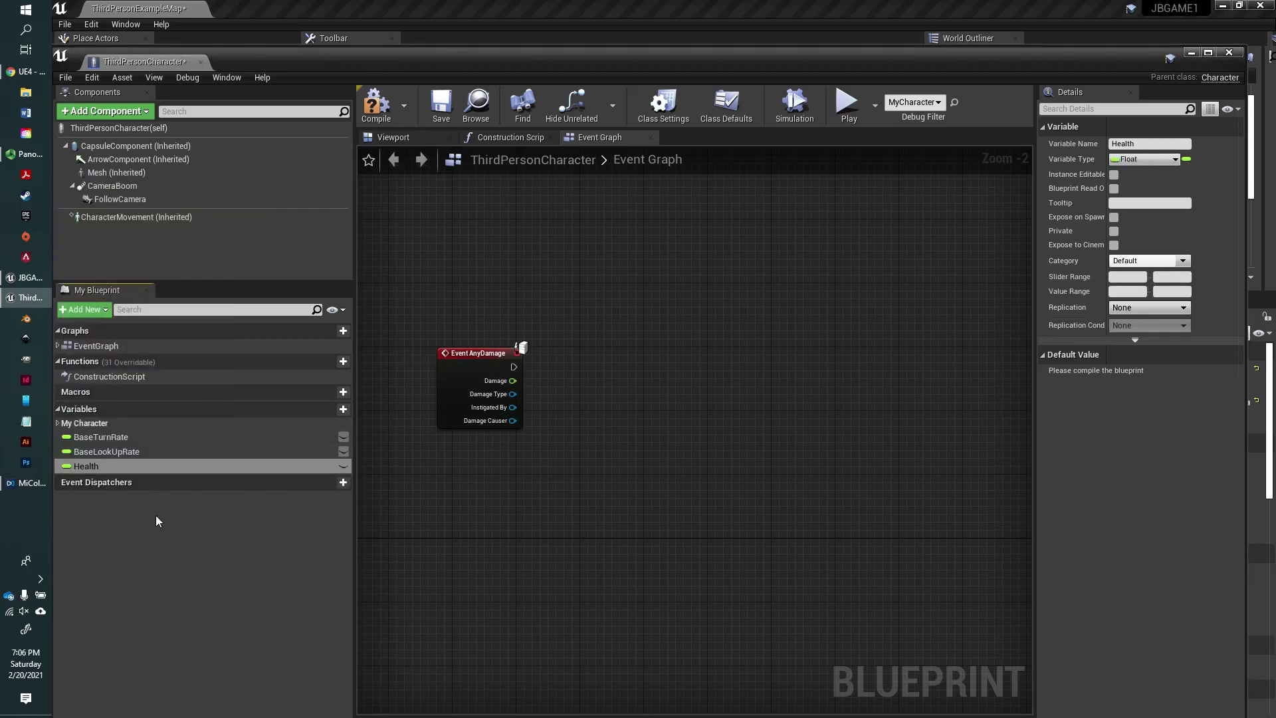
click(160, 469)
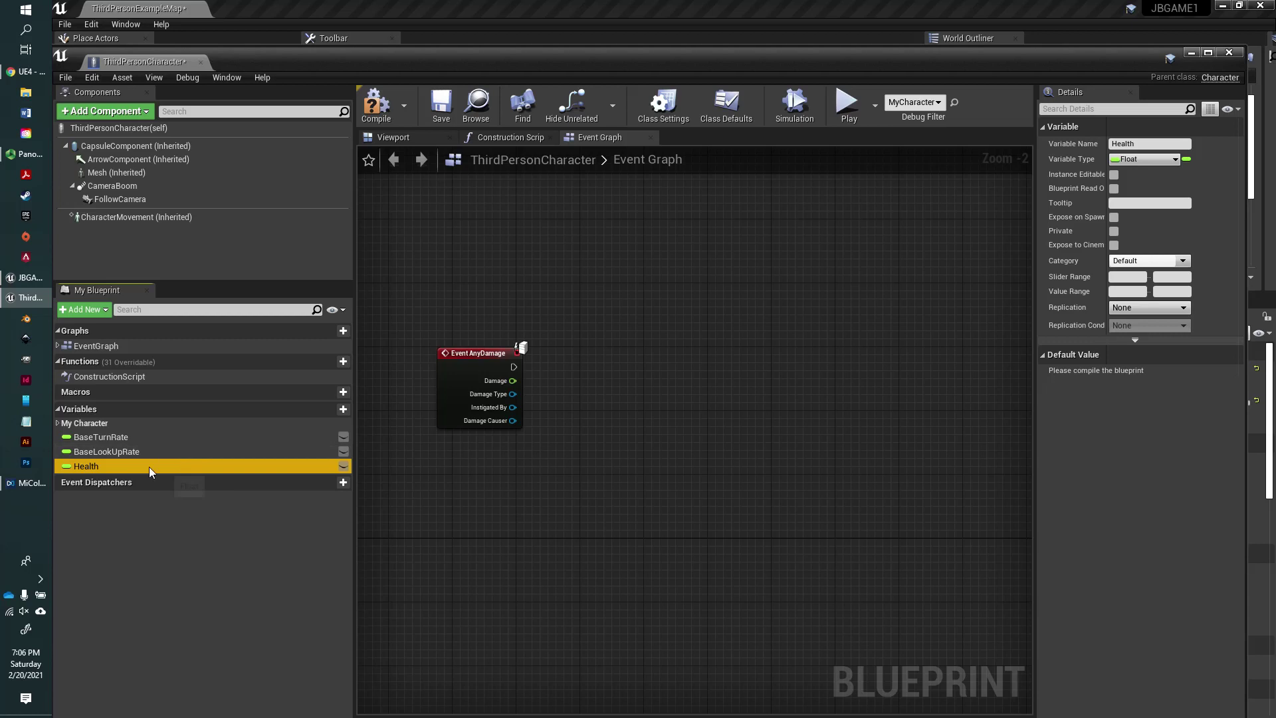
Step: Compile the character blueprint and set the Health variable's default value to 100
click(376, 105)
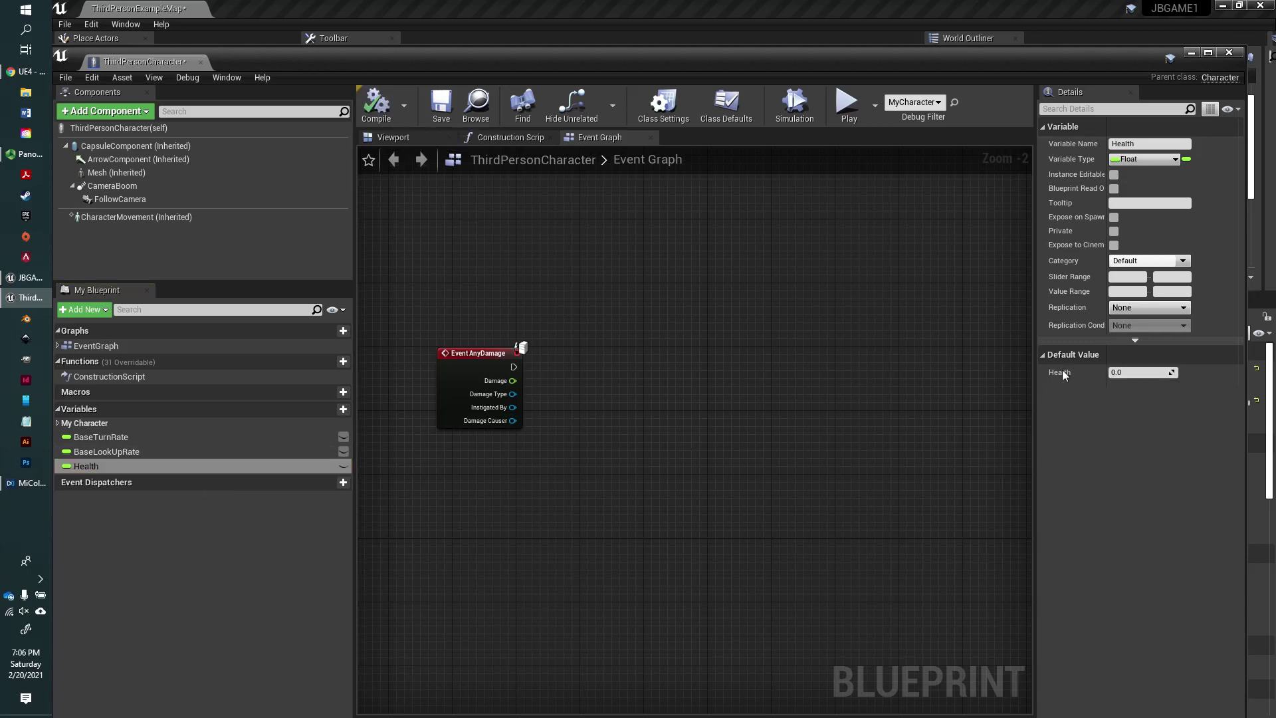
click(1139, 372)
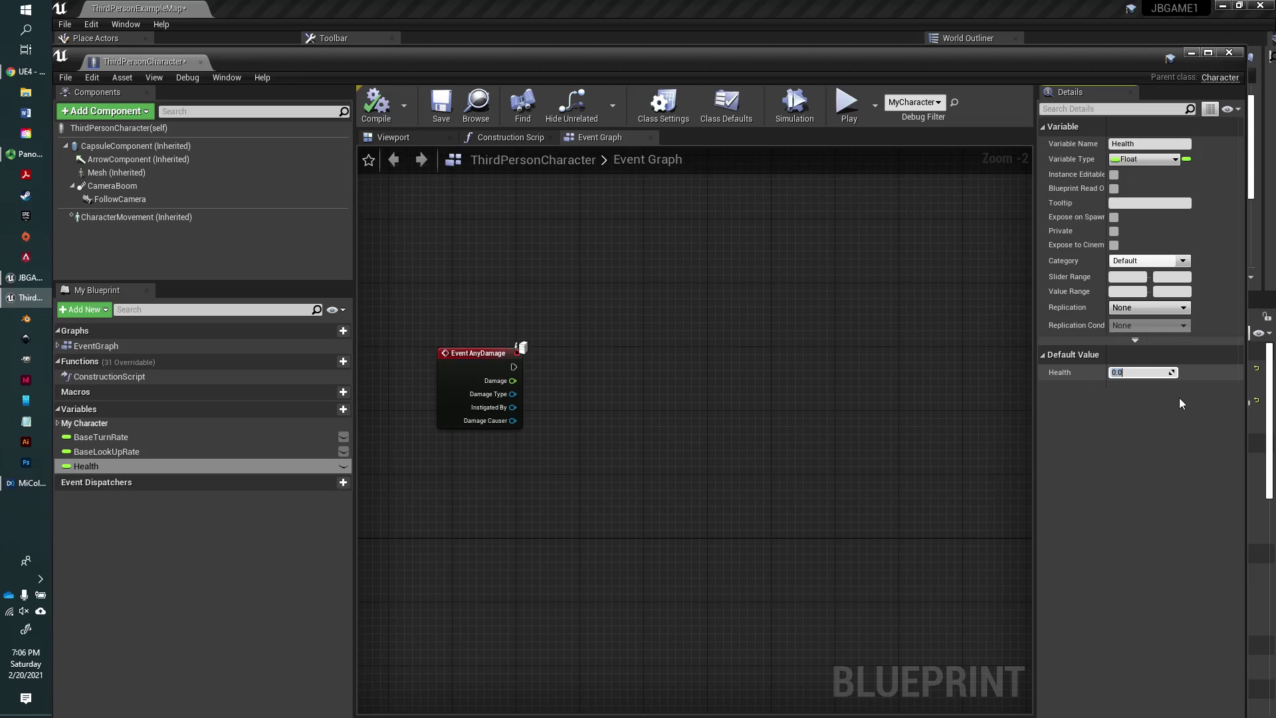
text(100)
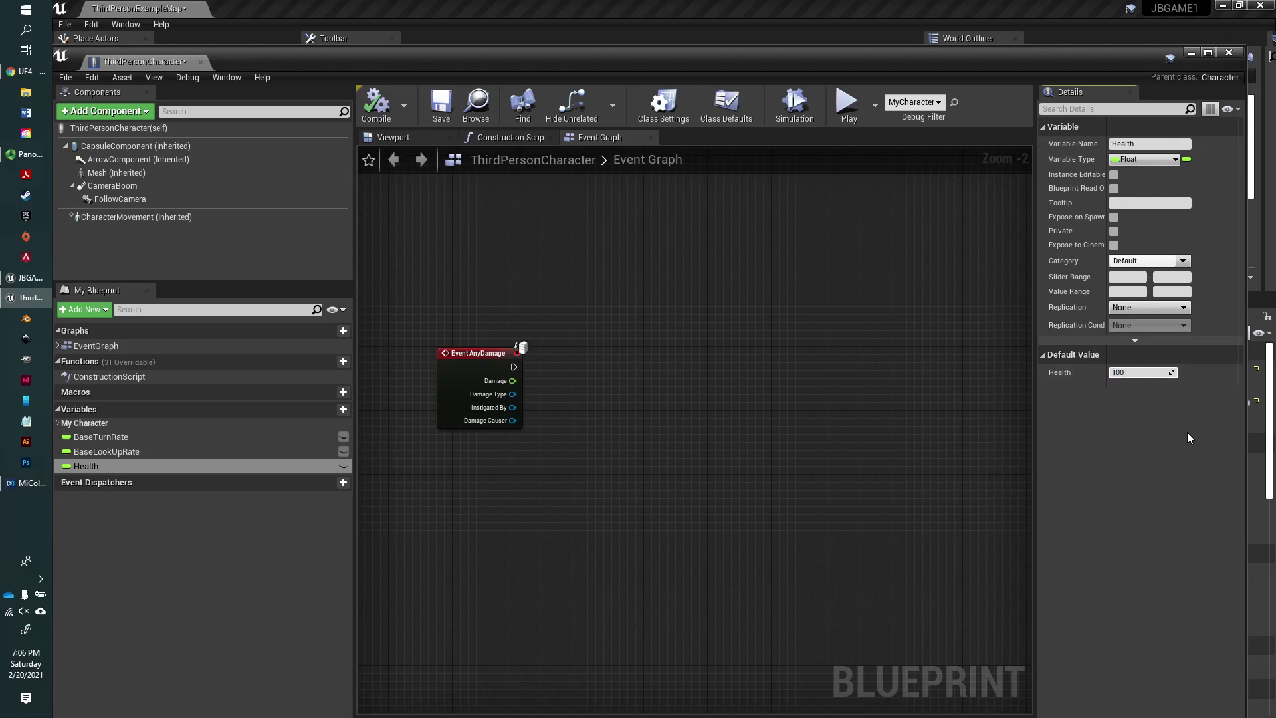
key(Return)
click(824, 461)
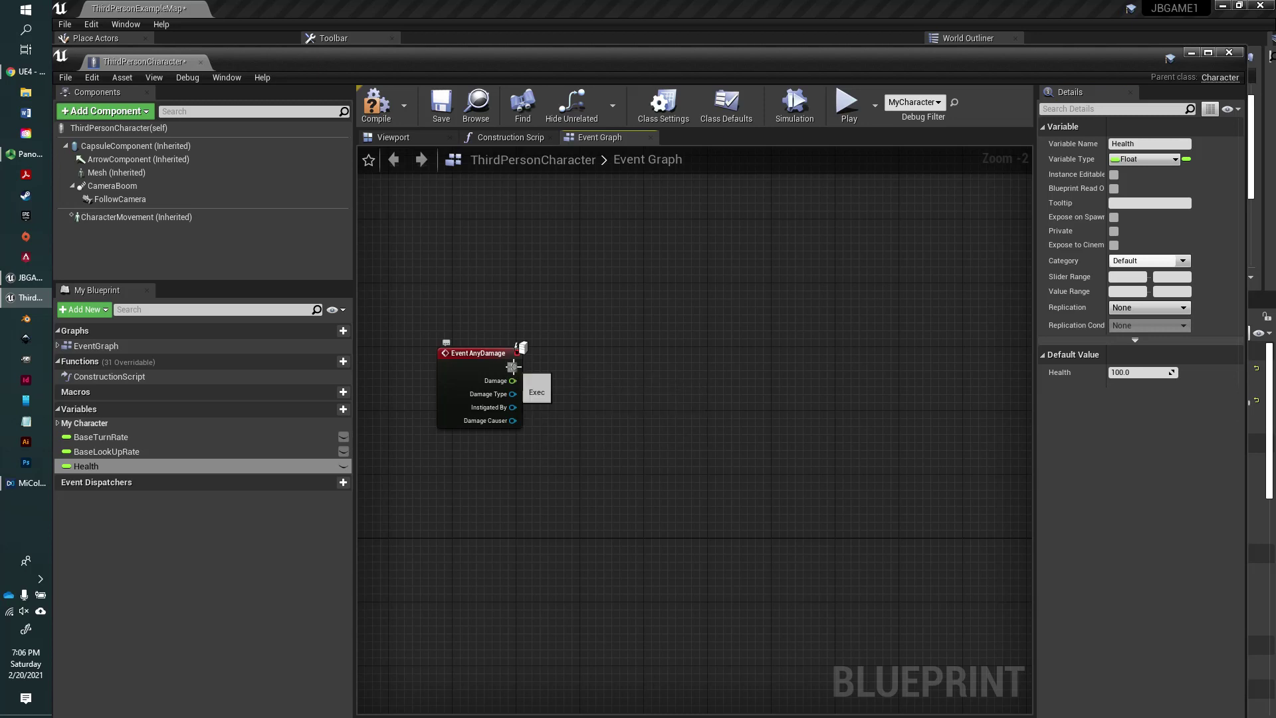
Step: Add a Do Once node driven by Event AnyDamage's execution output
drag(514, 367, 619, 313)
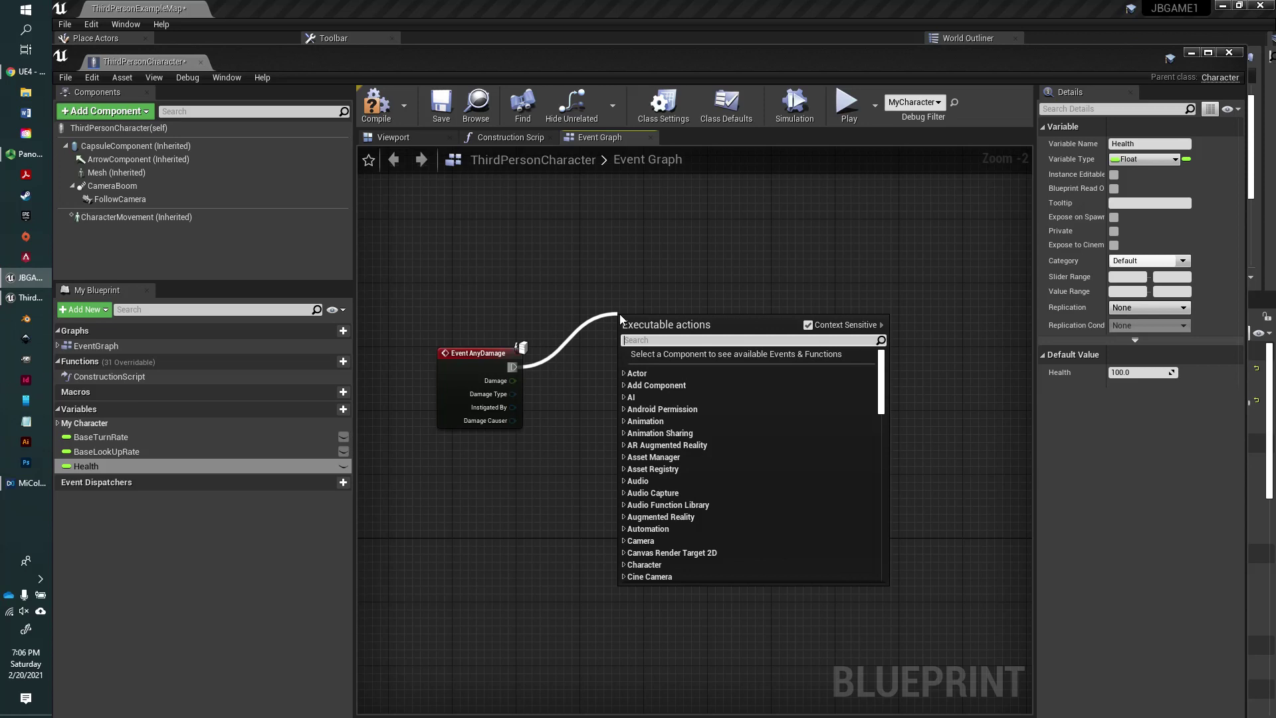
text(do once)
key(Return)
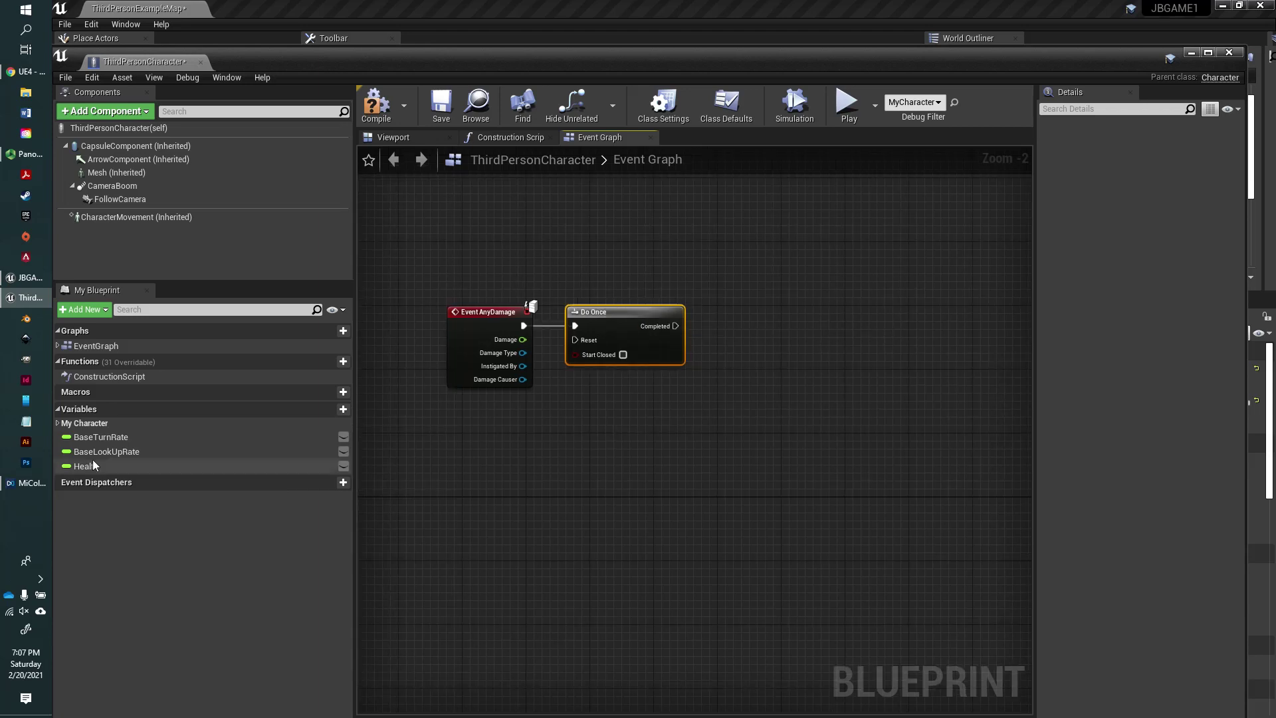
Step: Feed a Get Health node into a float - float subtraction node, and place a Set Health node beside Do Once
mouse_move(90, 467)
ctrl+mouse_down()
mouse_move(442, 477)
mouse_move(494, 457)
mouse_move(540, 469)
mouse_move(605, 444)
ctrl+mouse_up()
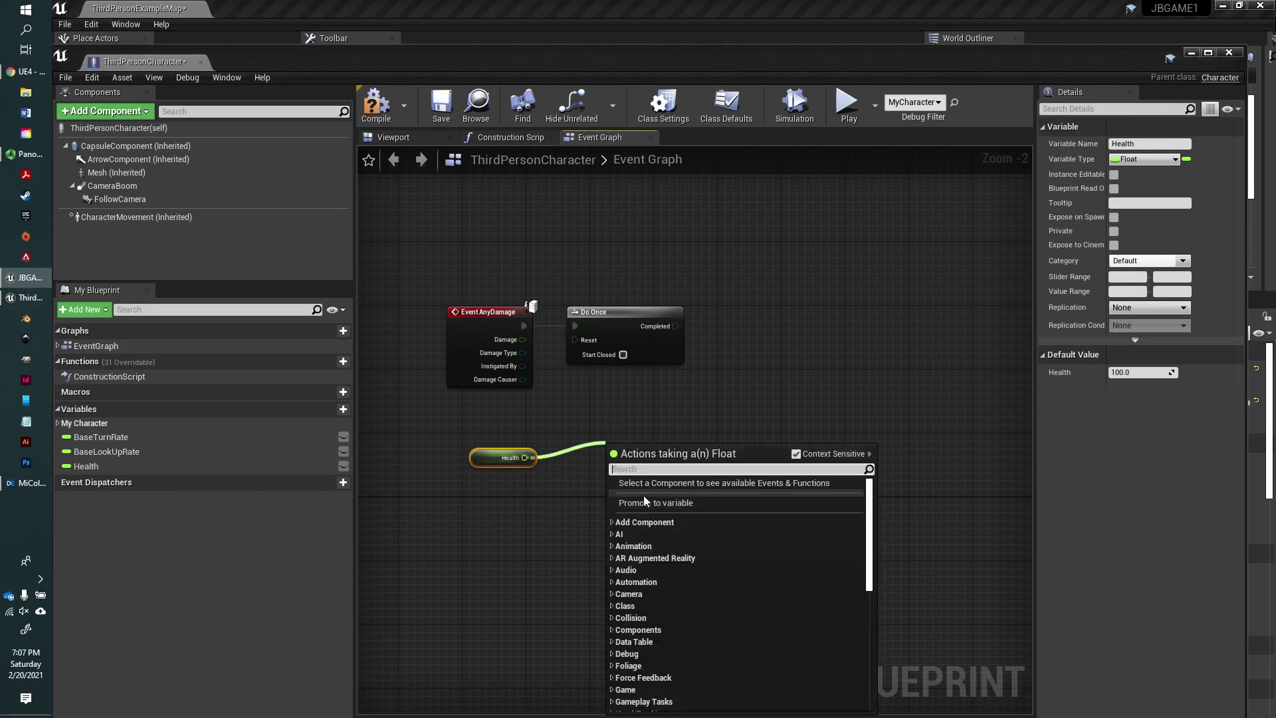
text(Float)
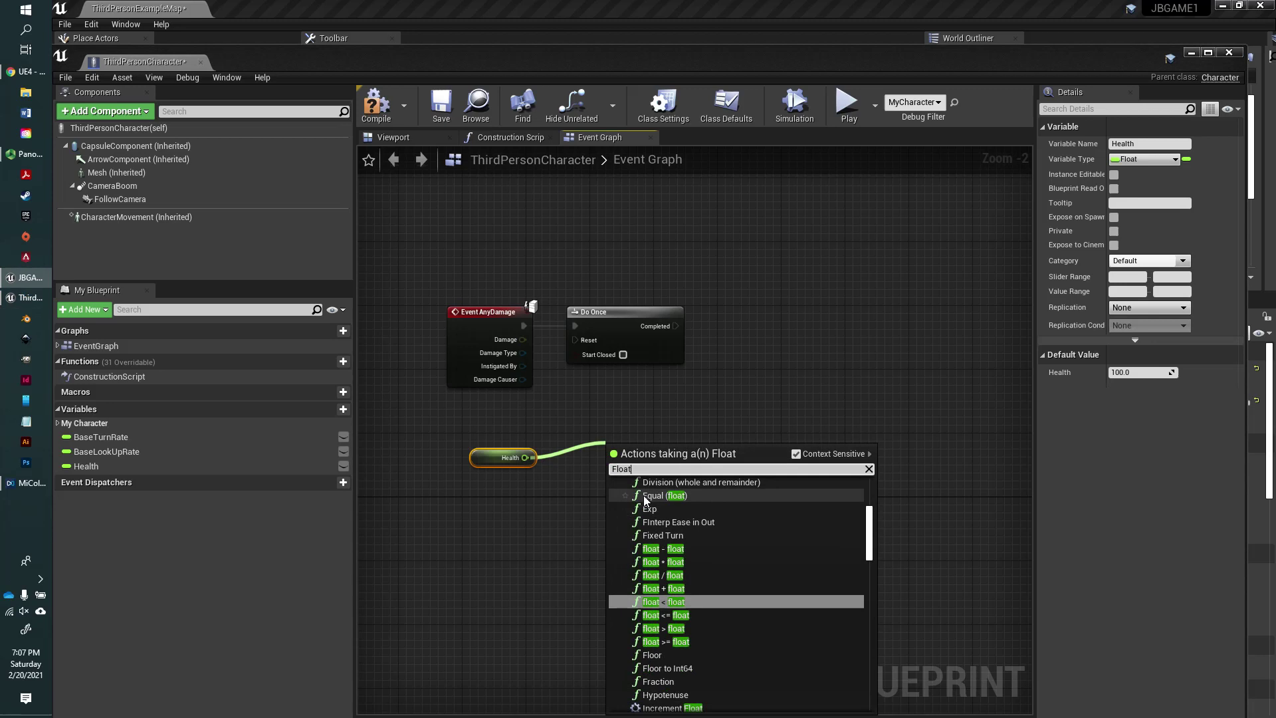
click(678, 548)
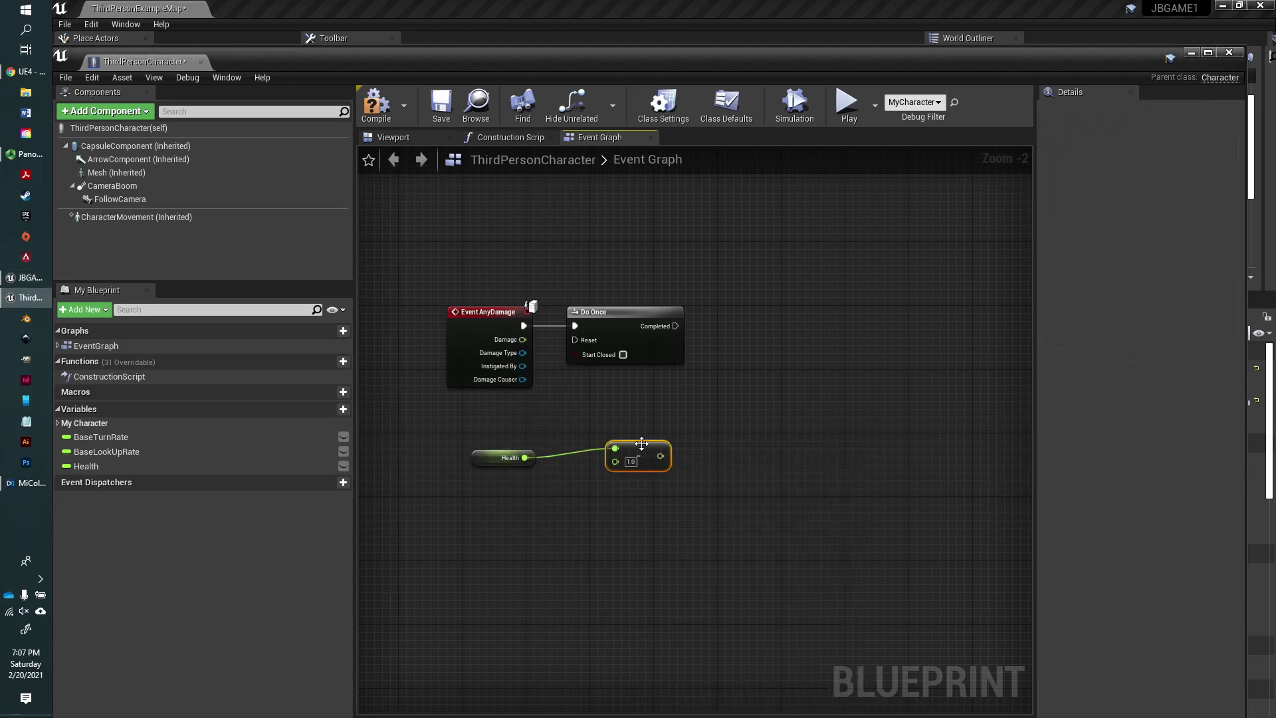
mouse_move(108, 466)
mouse_down()
mouse_move(723, 382)
mouse_move(723, 359)
mouse_move(766, 333)
mouse_up()
click(753, 390)
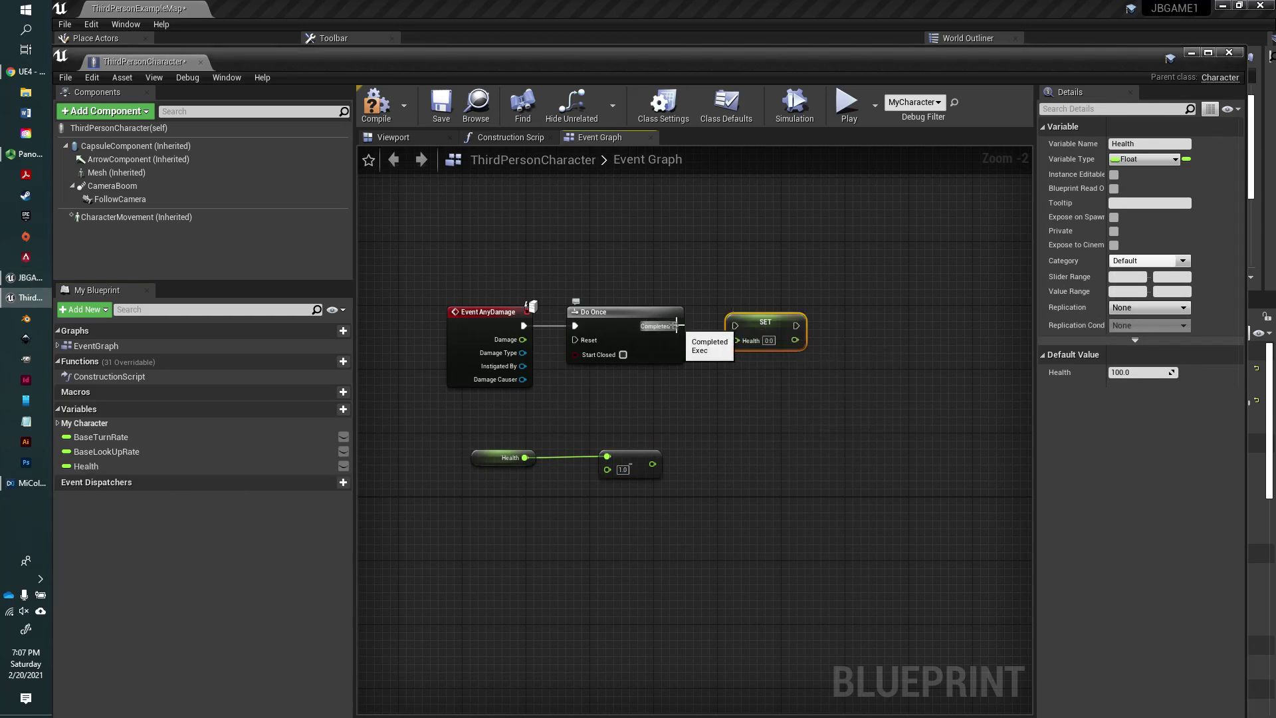
Step: Wire Do Once's Completed output to Set Health, and set Health from the subtraction of Event AnyDamage's Damage from the current Health
drag(675, 325, 734, 326)
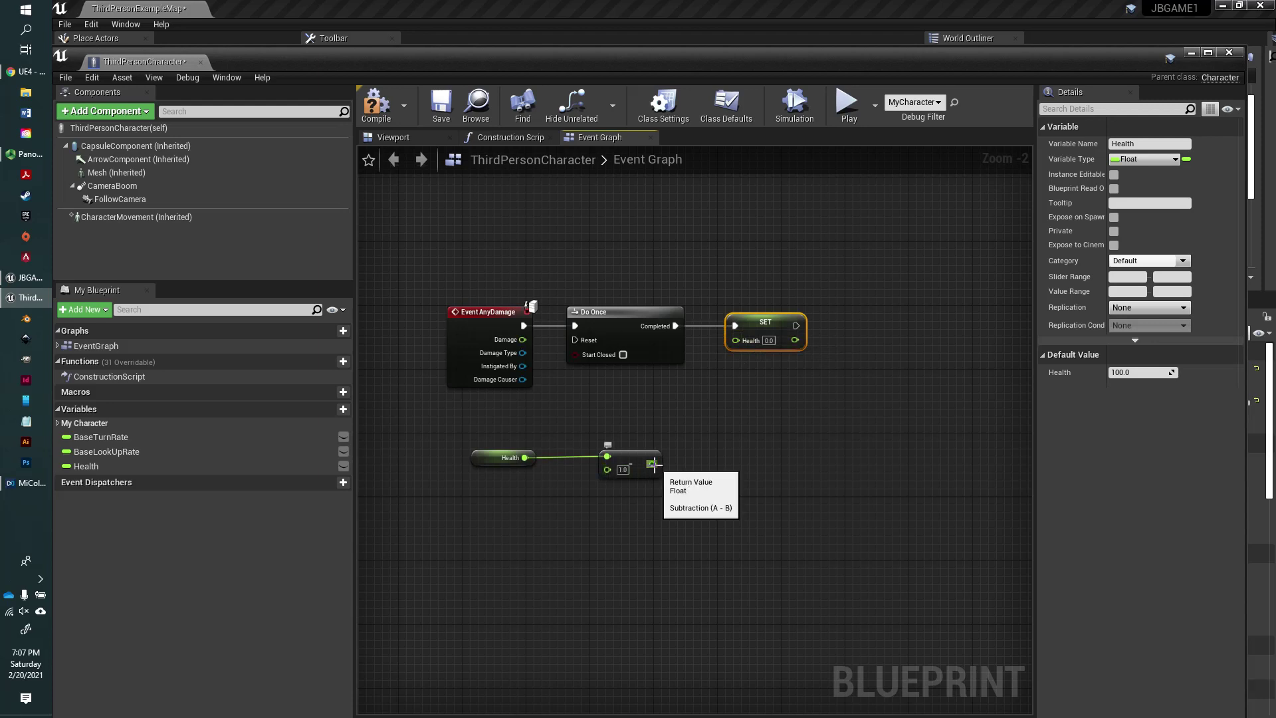
mouse_move(654, 465)
mouse_down()
mouse_move(708, 430)
mouse_move(736, 339)
mouse_up()
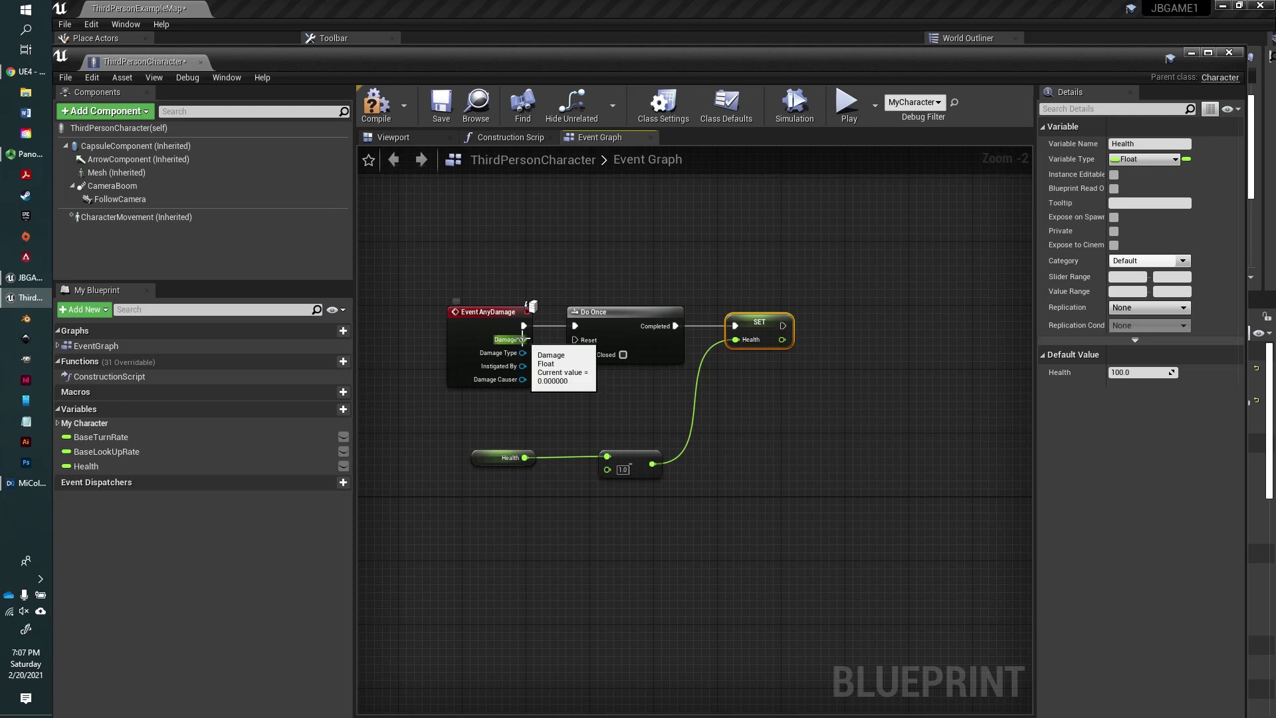
drag(522, 339, 607, 467)
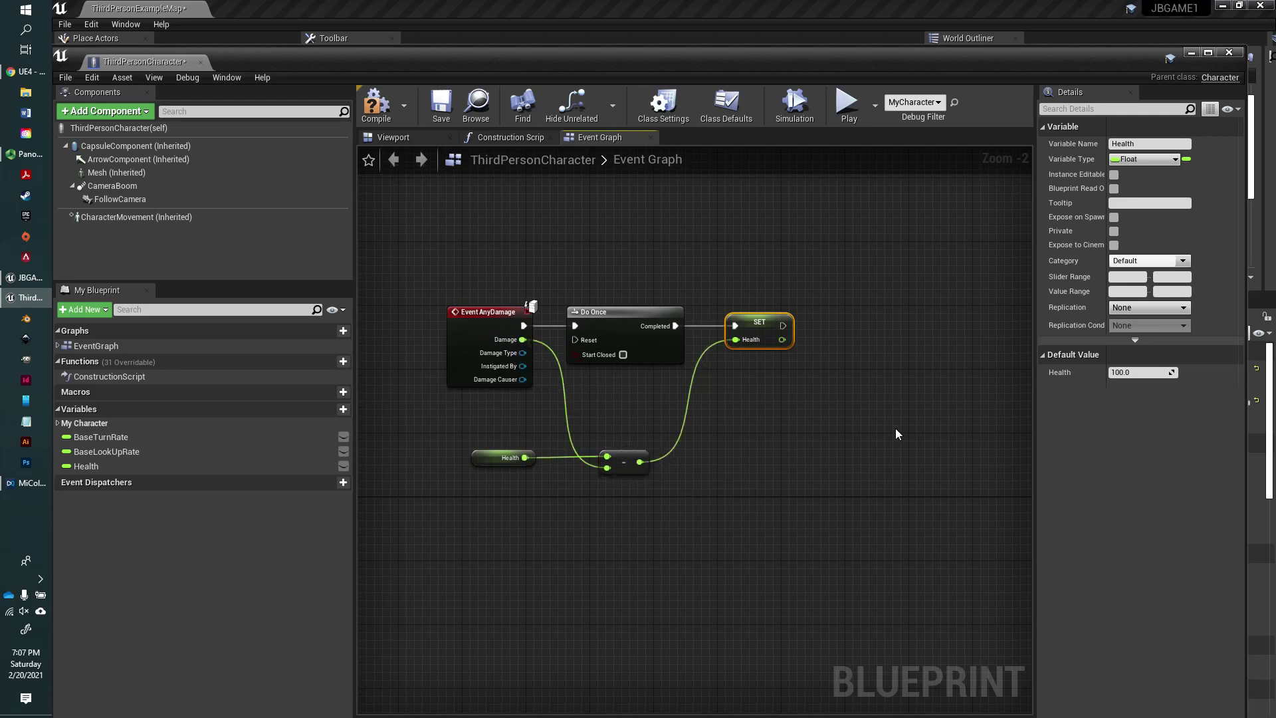
Step: Add a float <= float node below Set Health and feed Set Health's output value into its first input
right_drag(862, 377, 760, 395)
right_drag(645, 435, 647, 433)
right_click(646, 433)
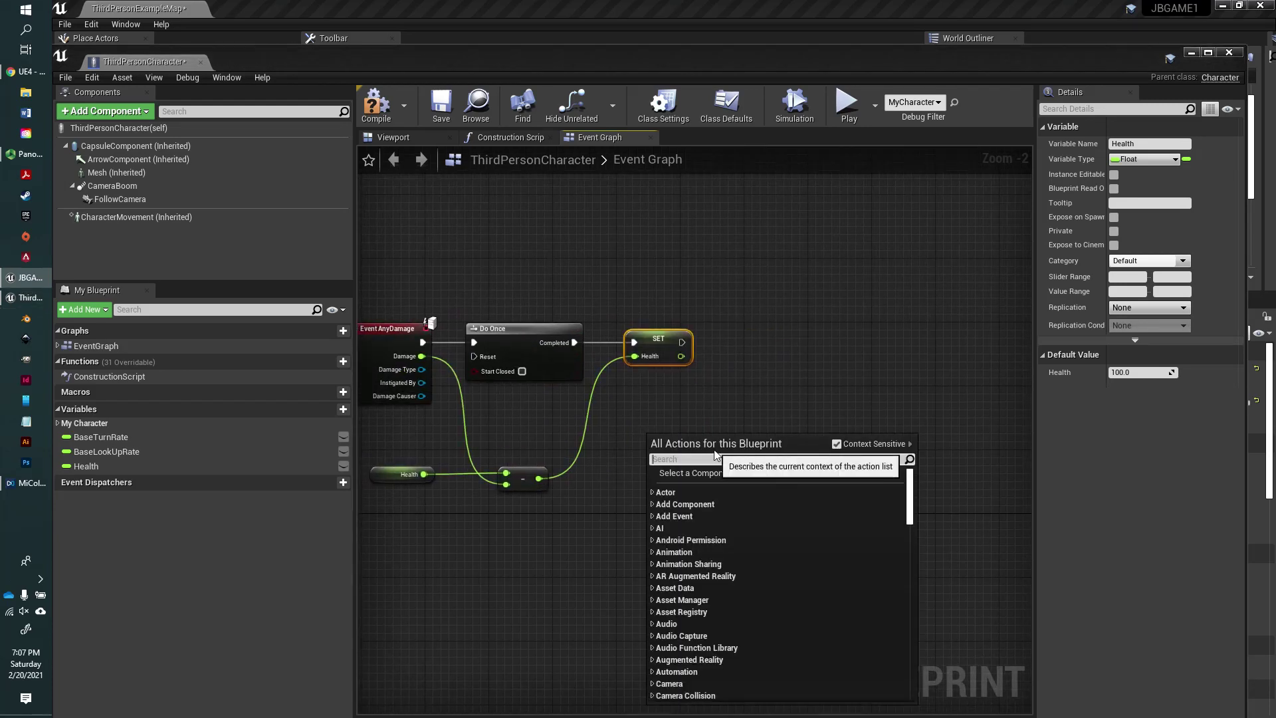
text(float)
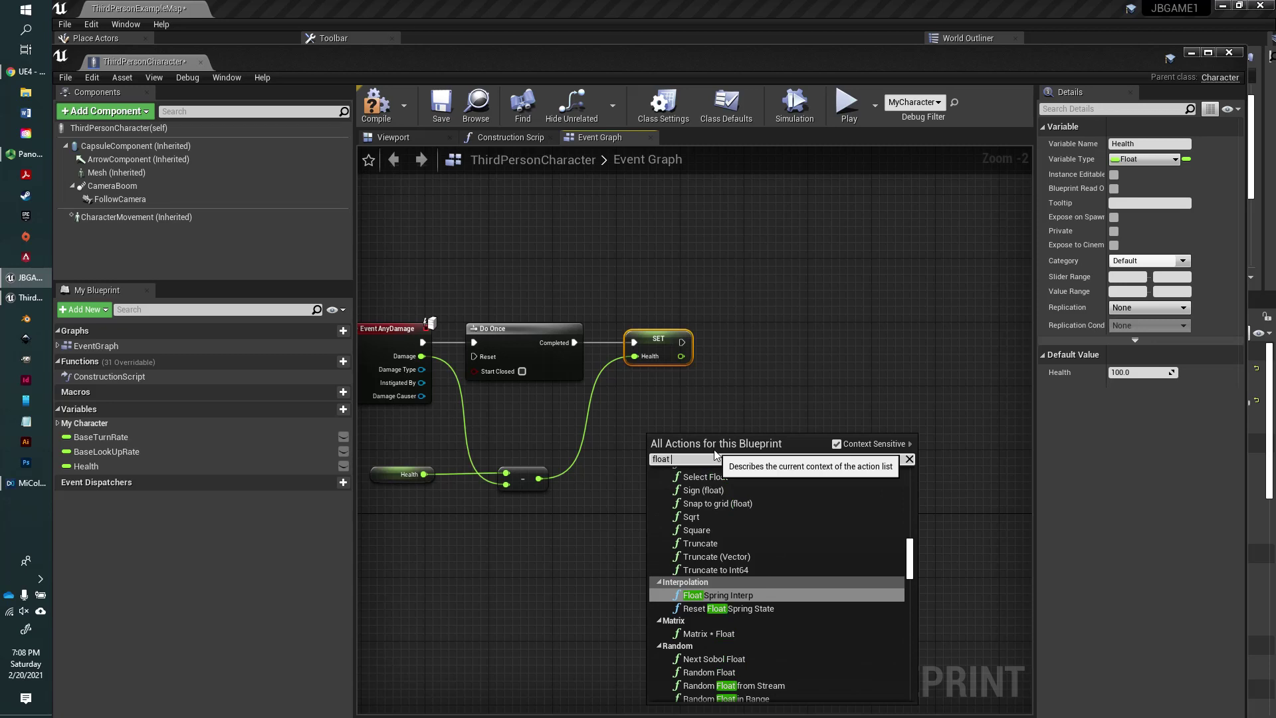
text( <)
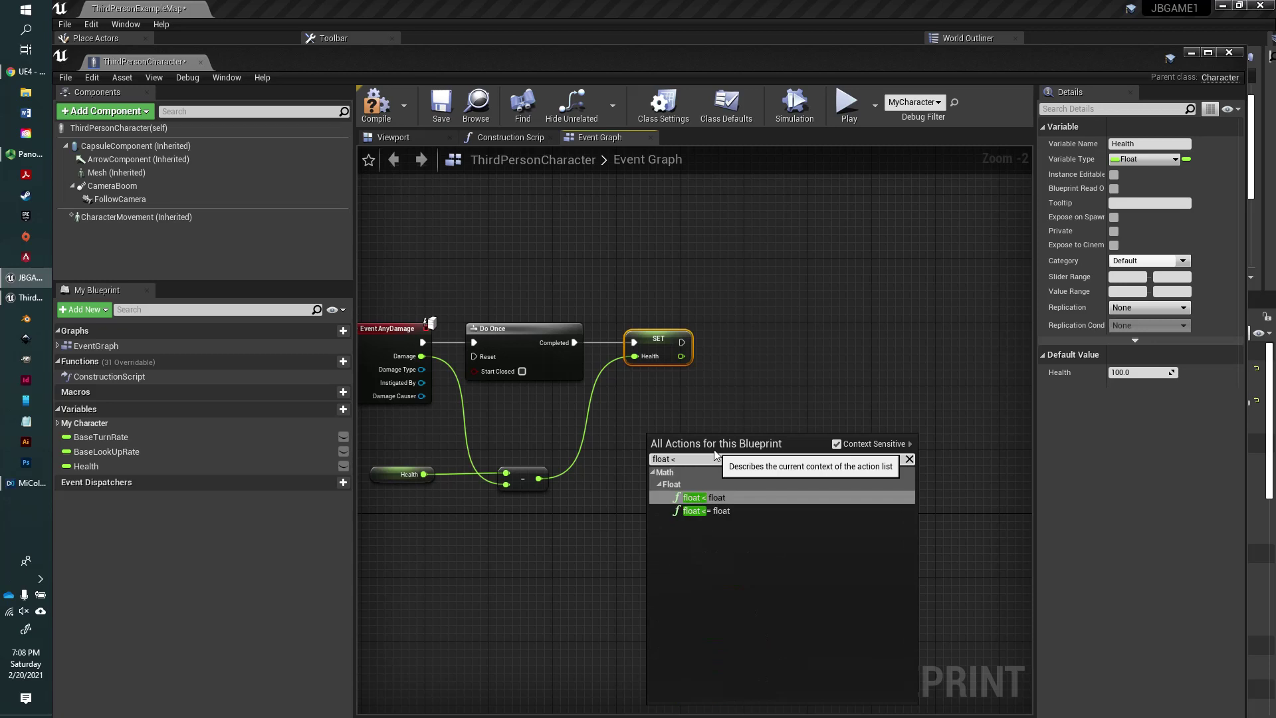
click(743, 510)
drag(681, 358, 657, 442)
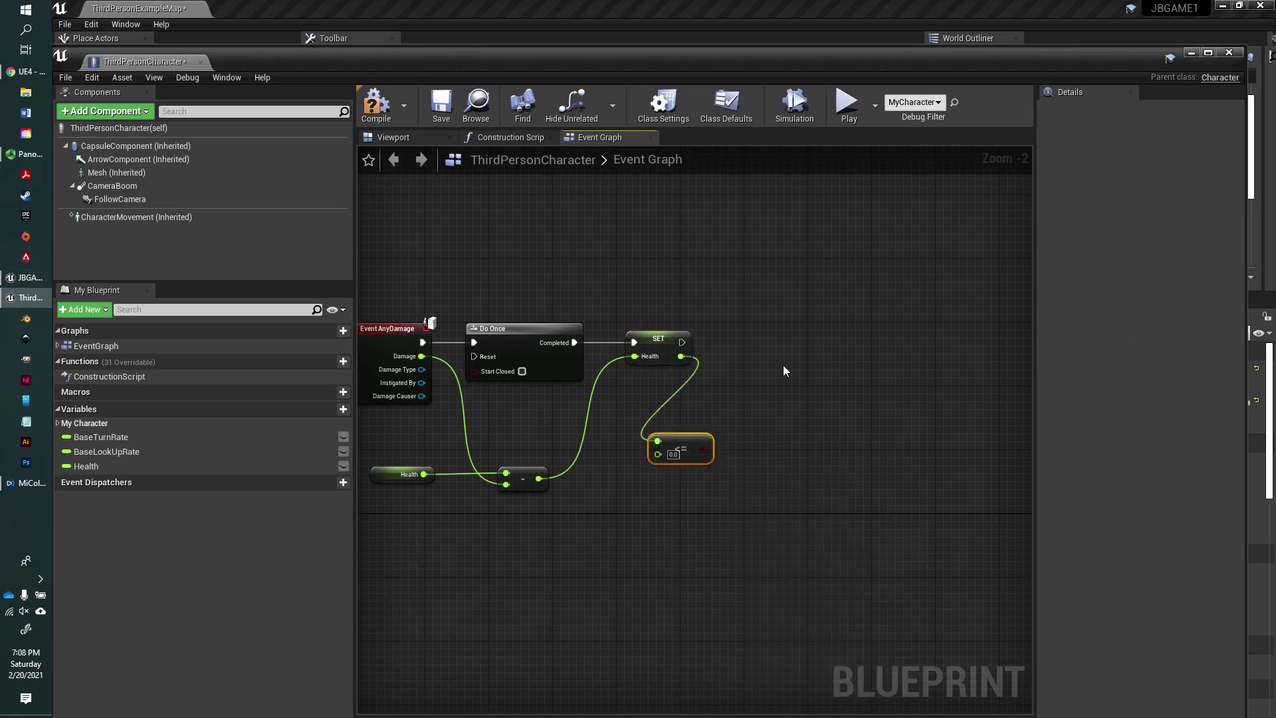
Step: Add a Branch node beside Set Health and use the <= comparison result as its Condition
right_click(772, 349)
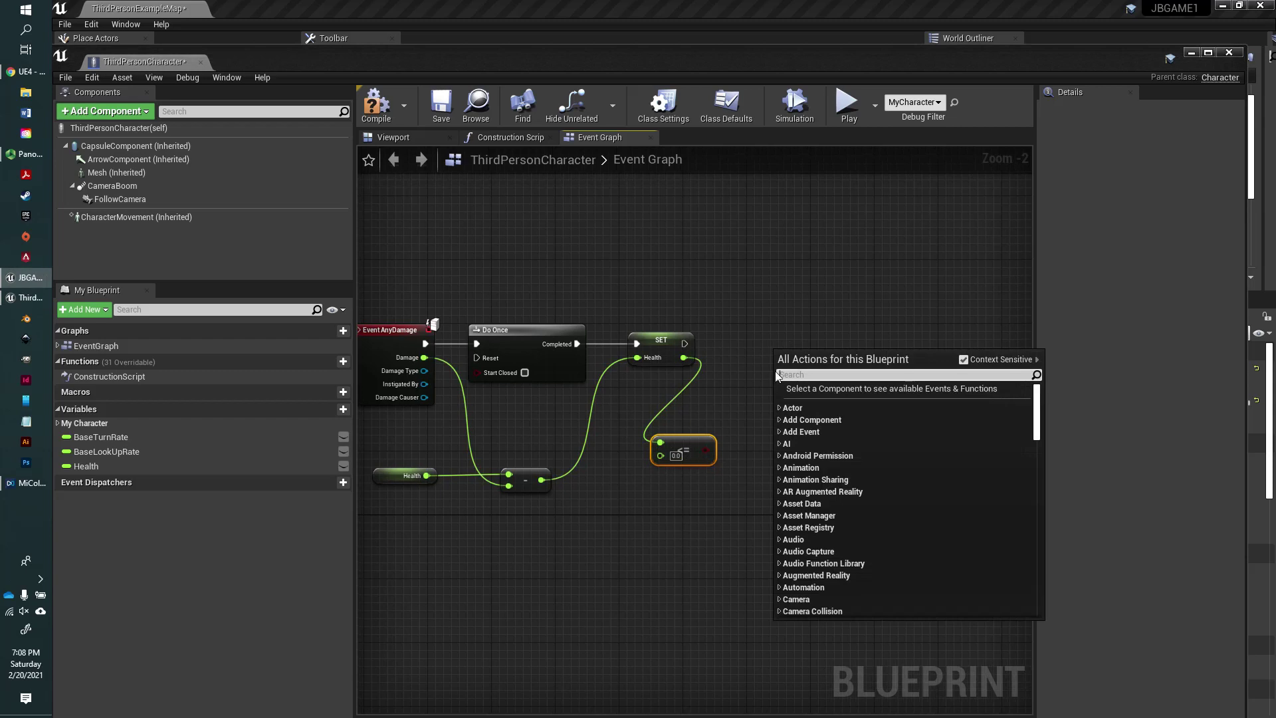
text(bran)
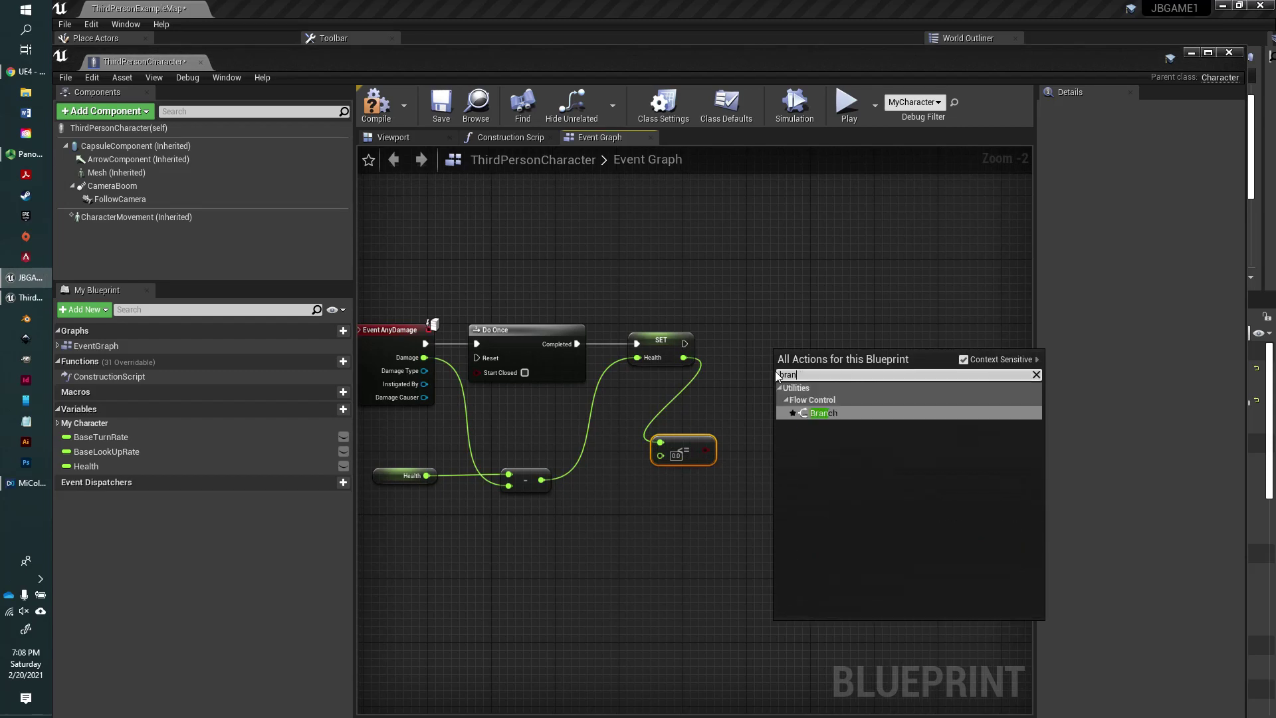
key(Return)
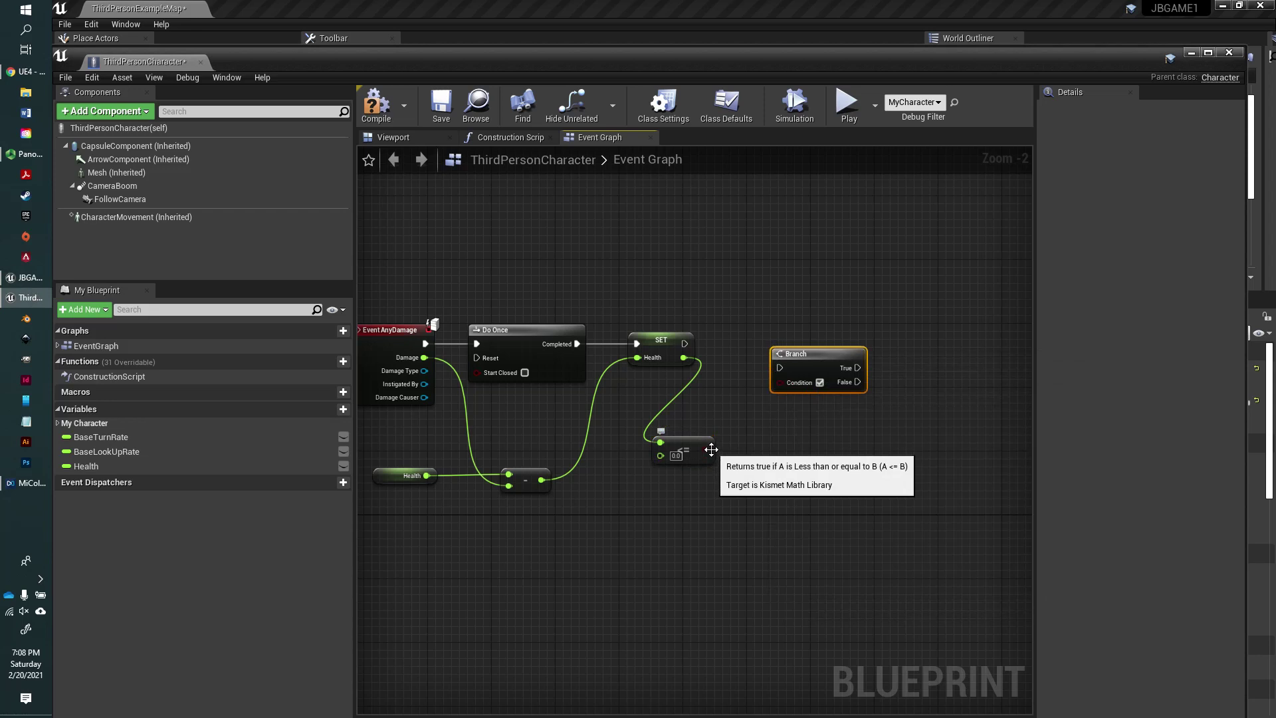
drag(706, 450, 781, 384)
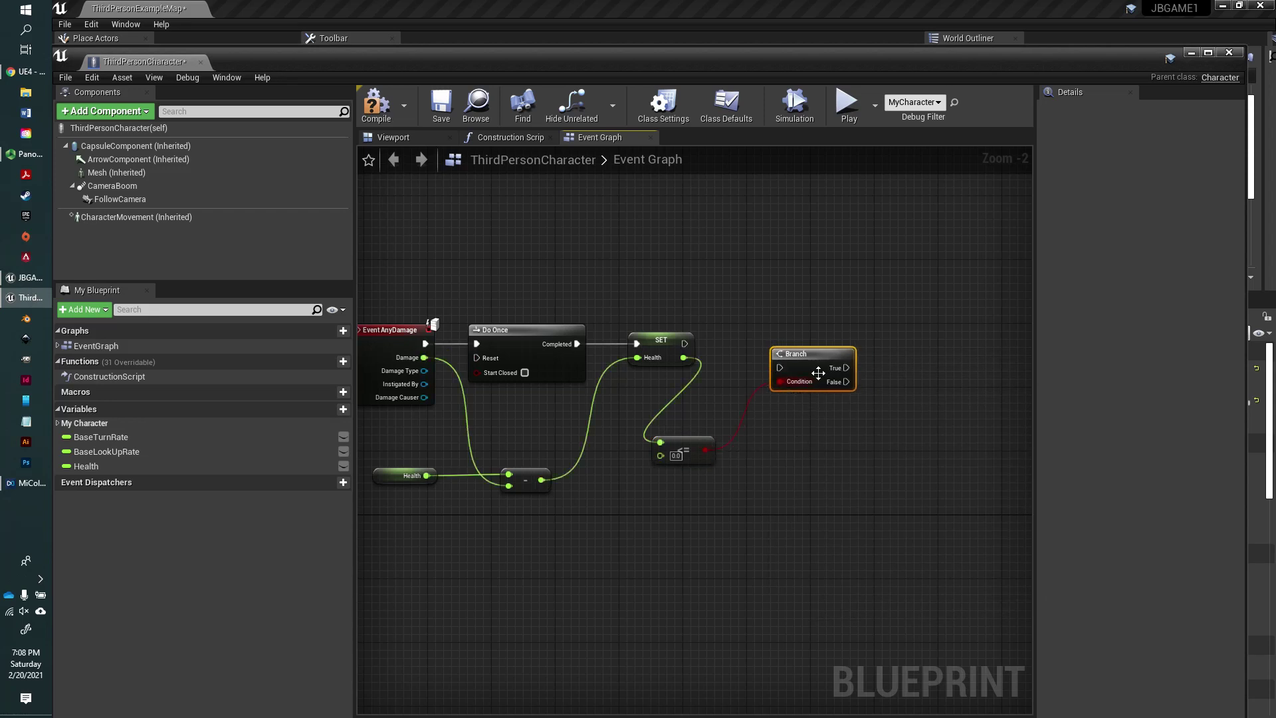
Step: Add a DestroyActor node driven by the Branch's True output and place it beside the Branch
right_drag(851, 365, 727, 376)
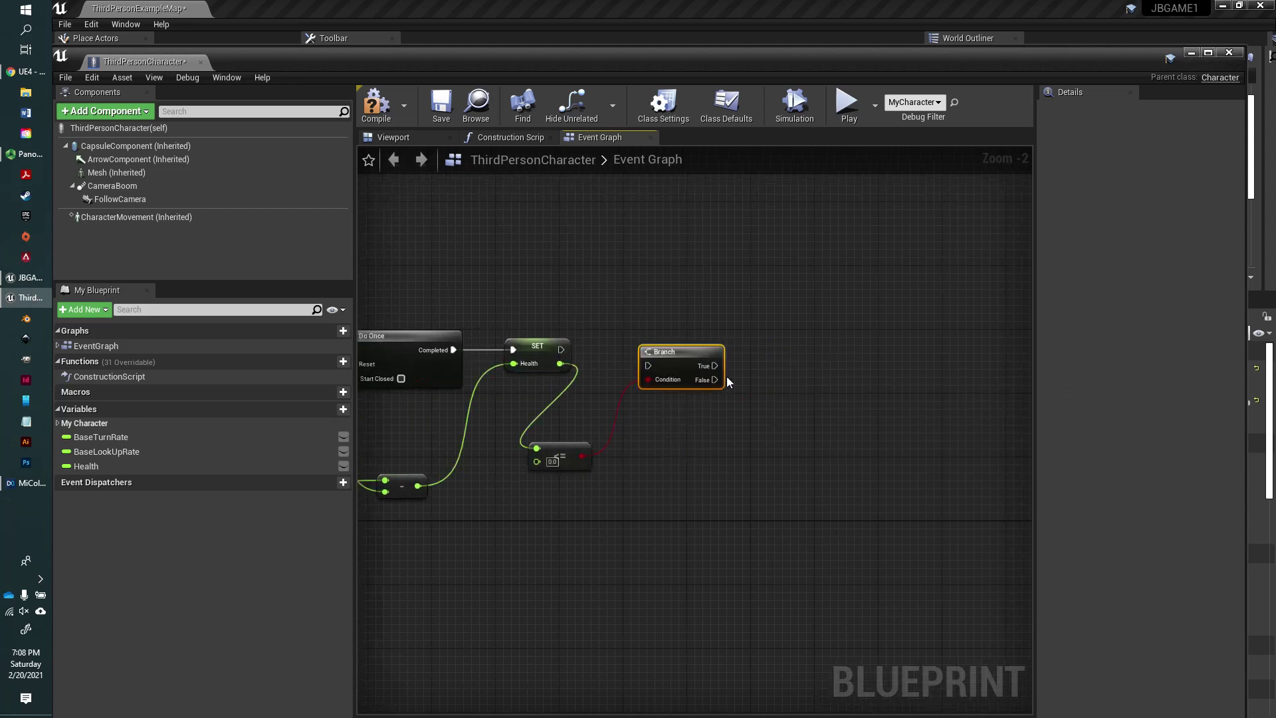
drag(714, 365, 803, 322)
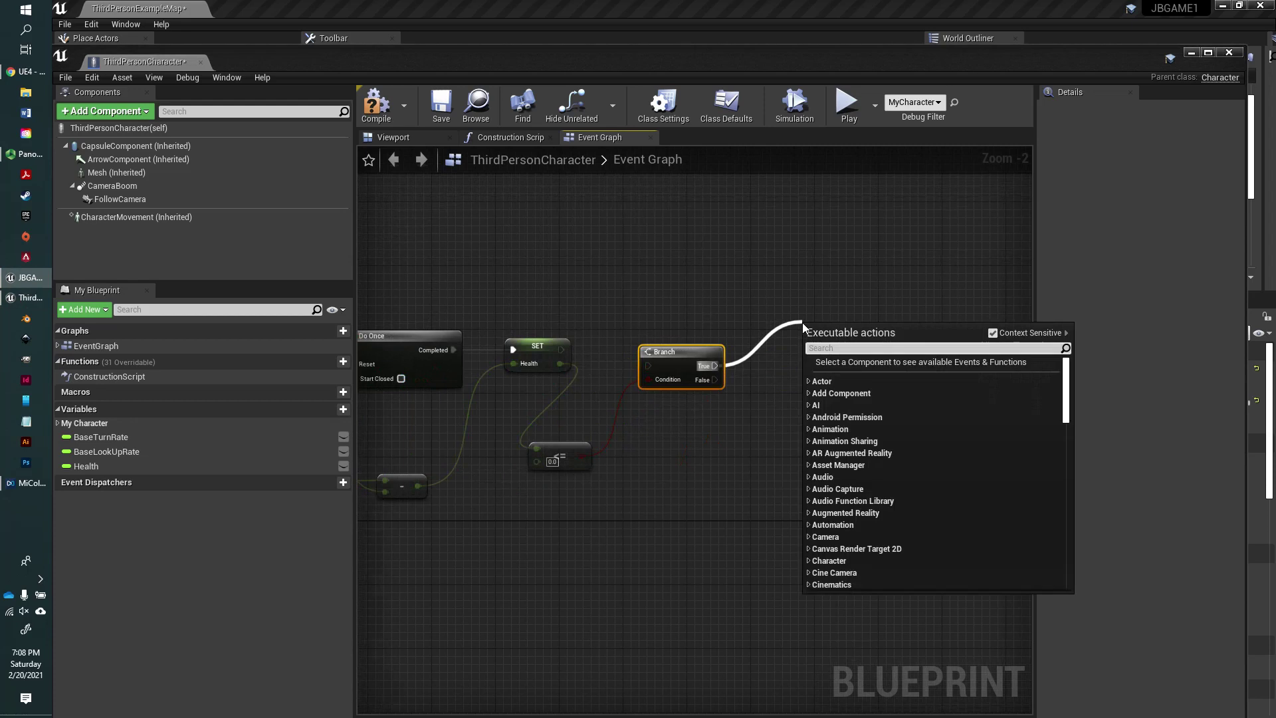
text(Dest)
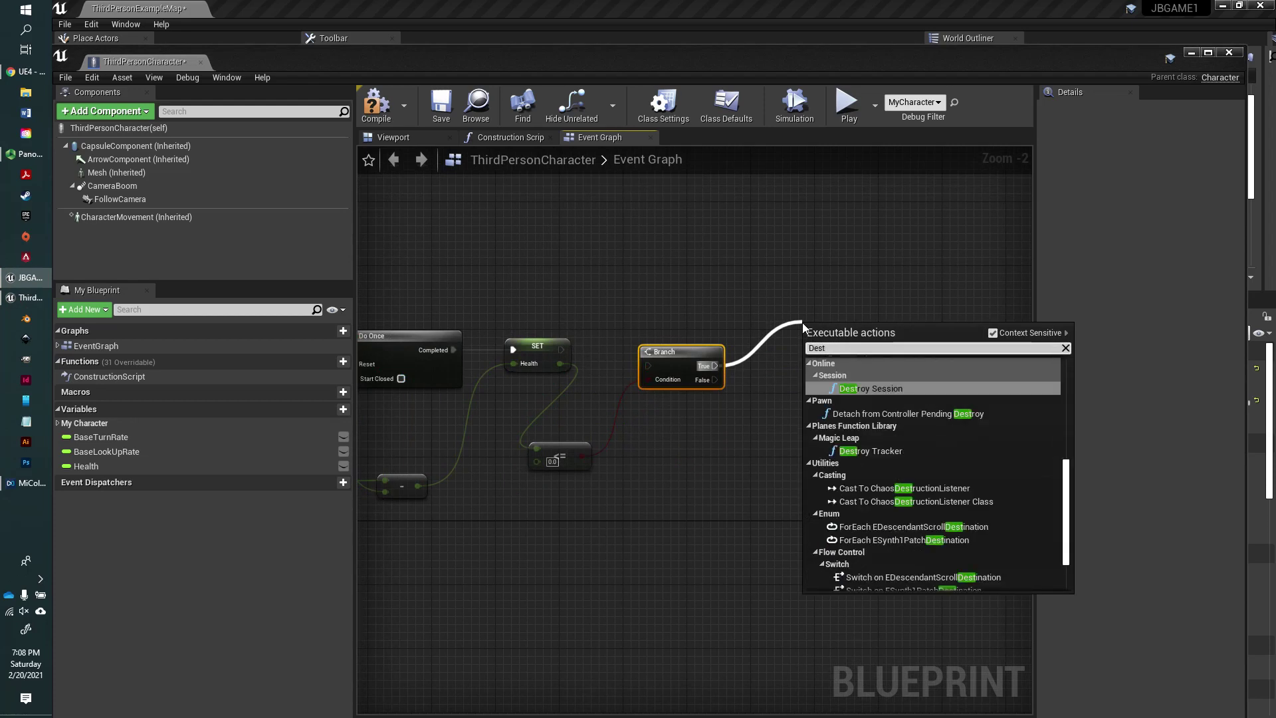
text(roy)
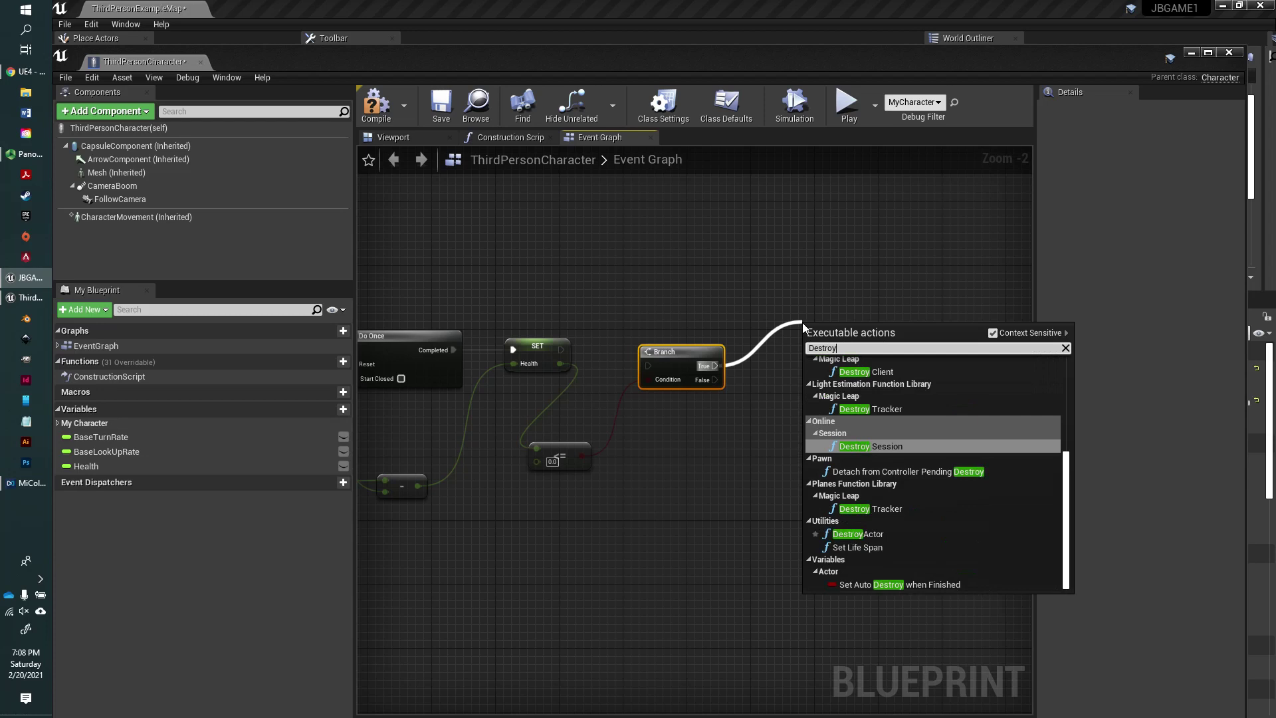
click(855, 534)
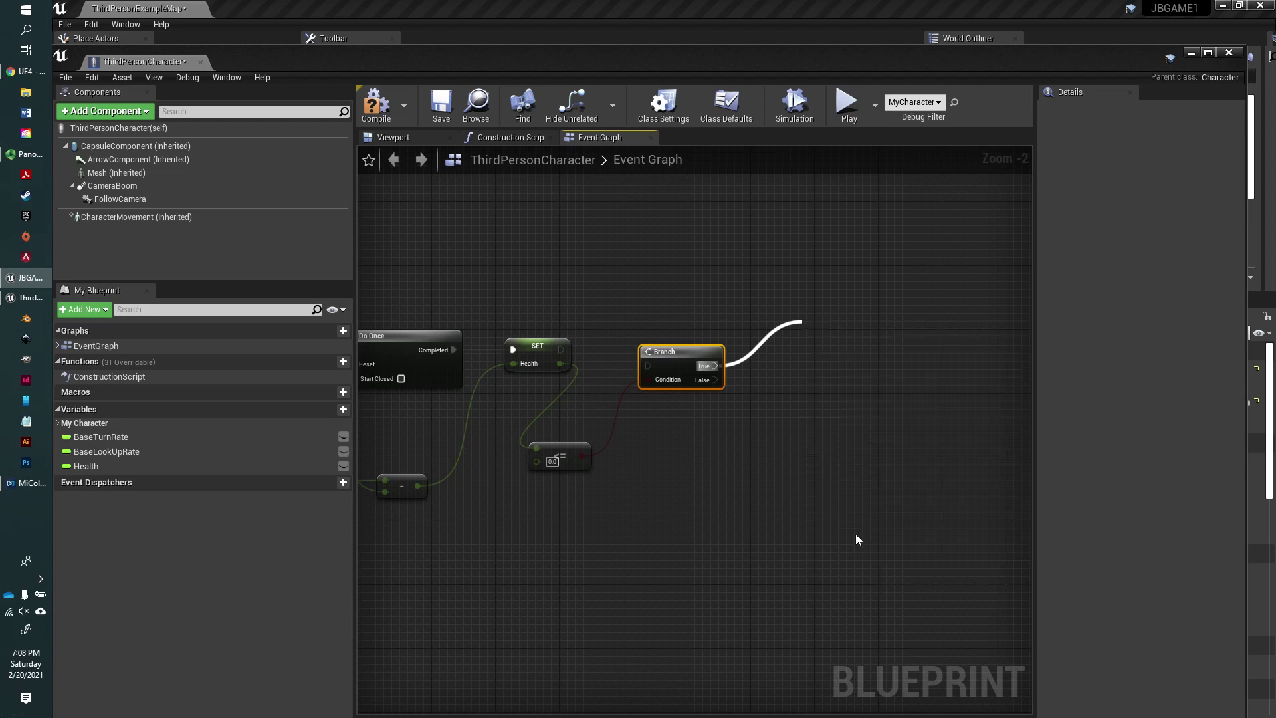
drag(839, 334, 824, 350)
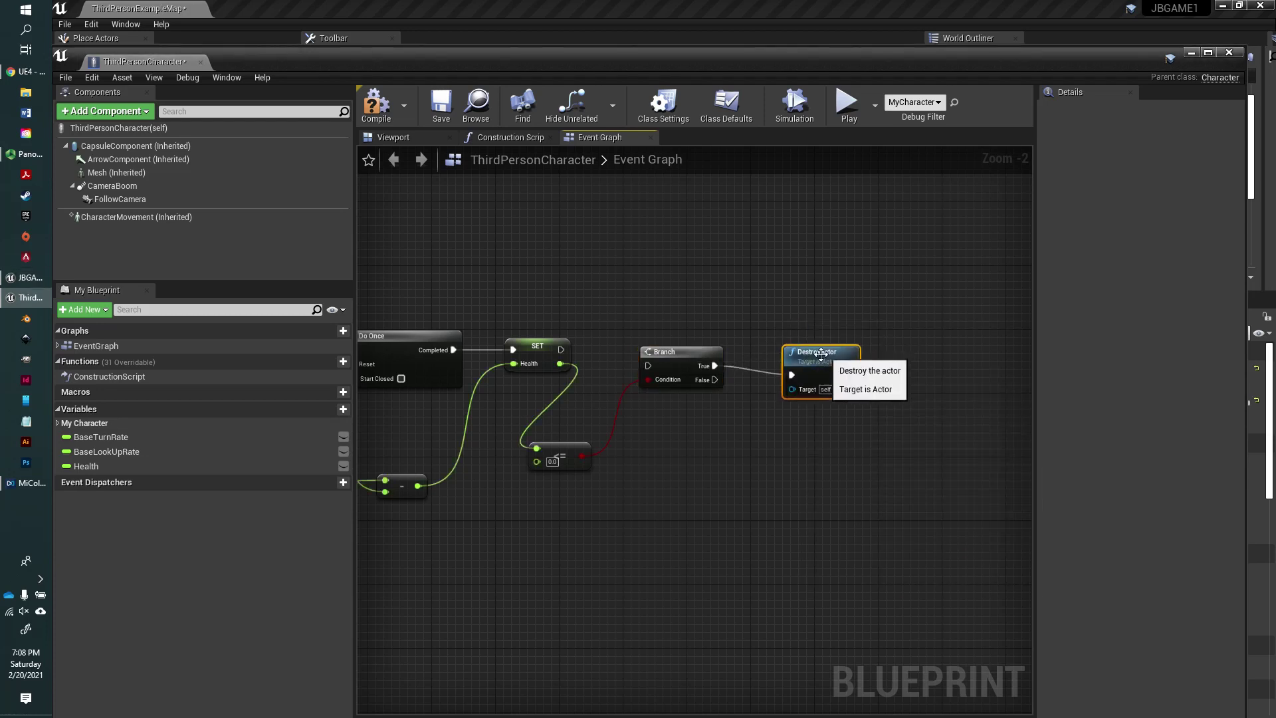
Step: Add a Print String node driven by the Branch's False output and place it below DestroyActor
drag(714, 379, 742, 497)
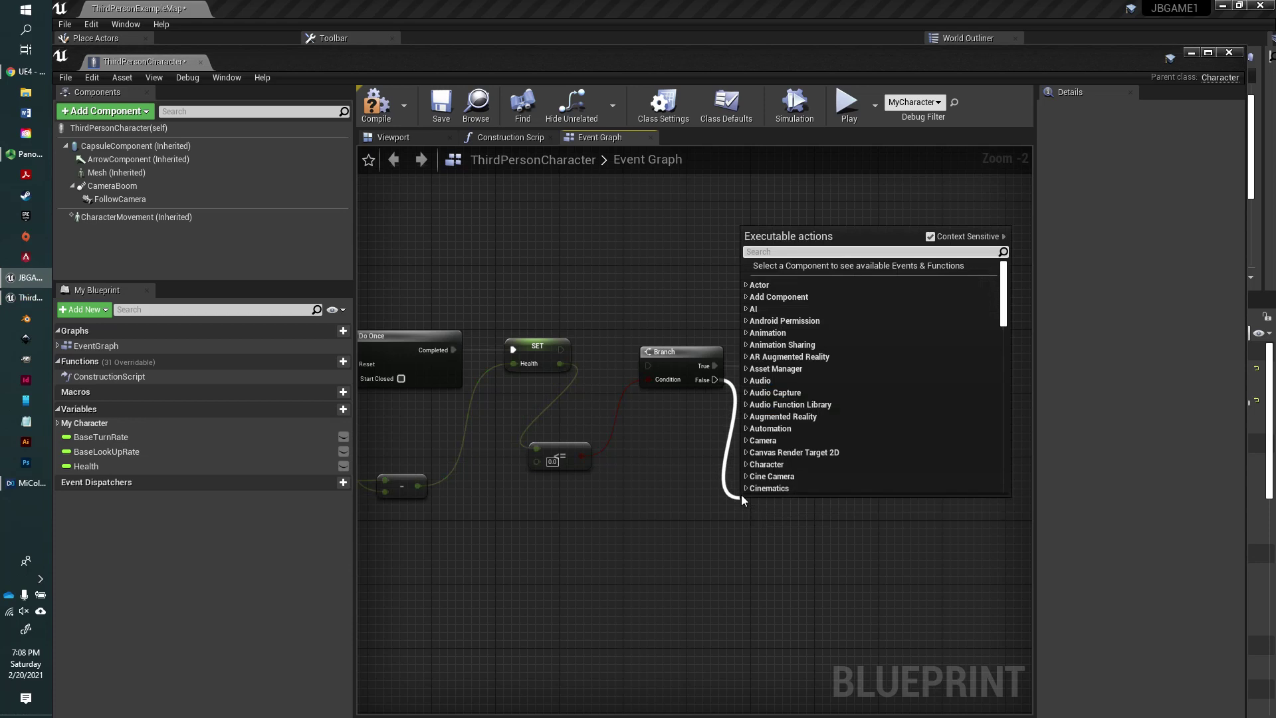
text(Print)
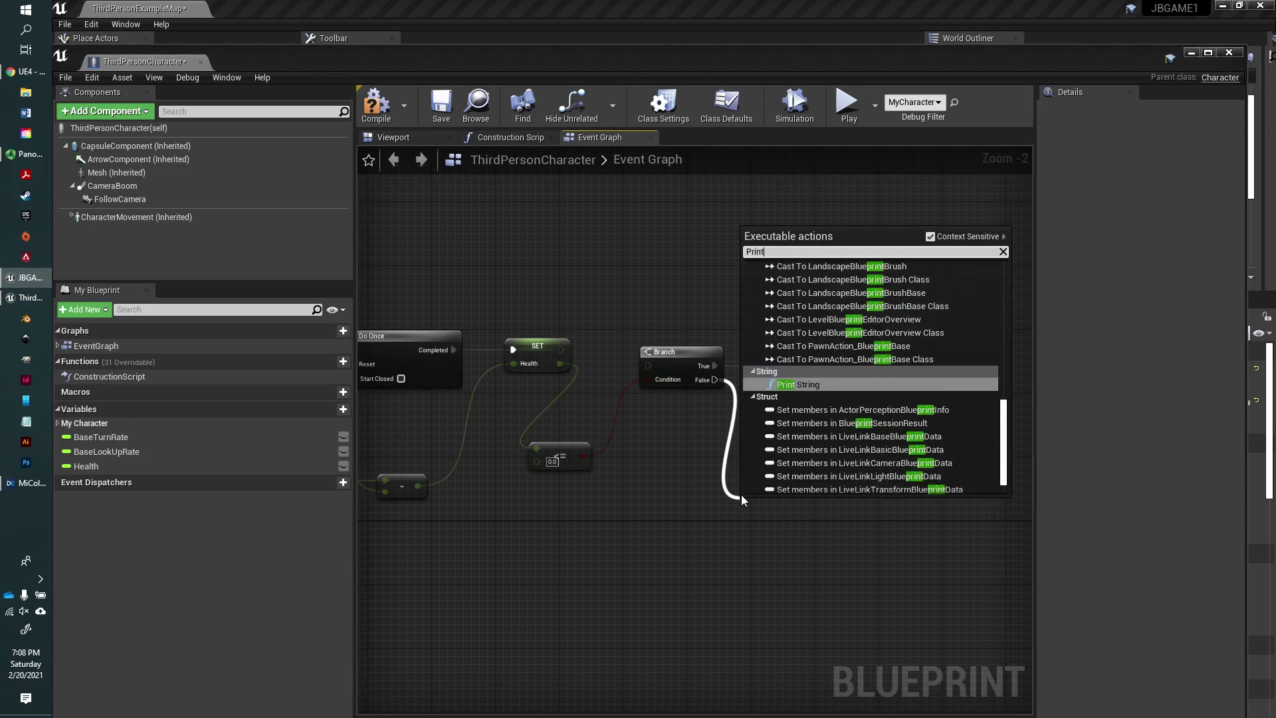
key(Return)
drag(771, 502, 818, 468)
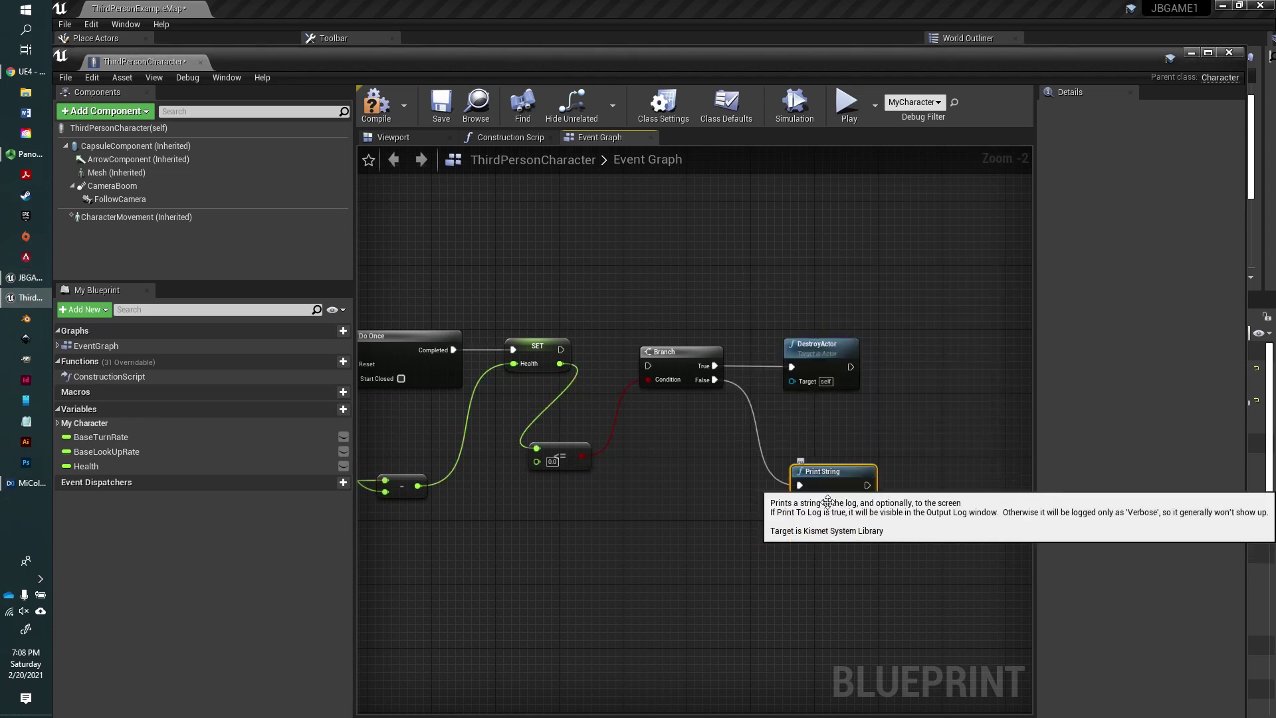
Step: Add a Delay node below Print String and set its Duration to 0.5
right_drag(739, 572, 695, 516)
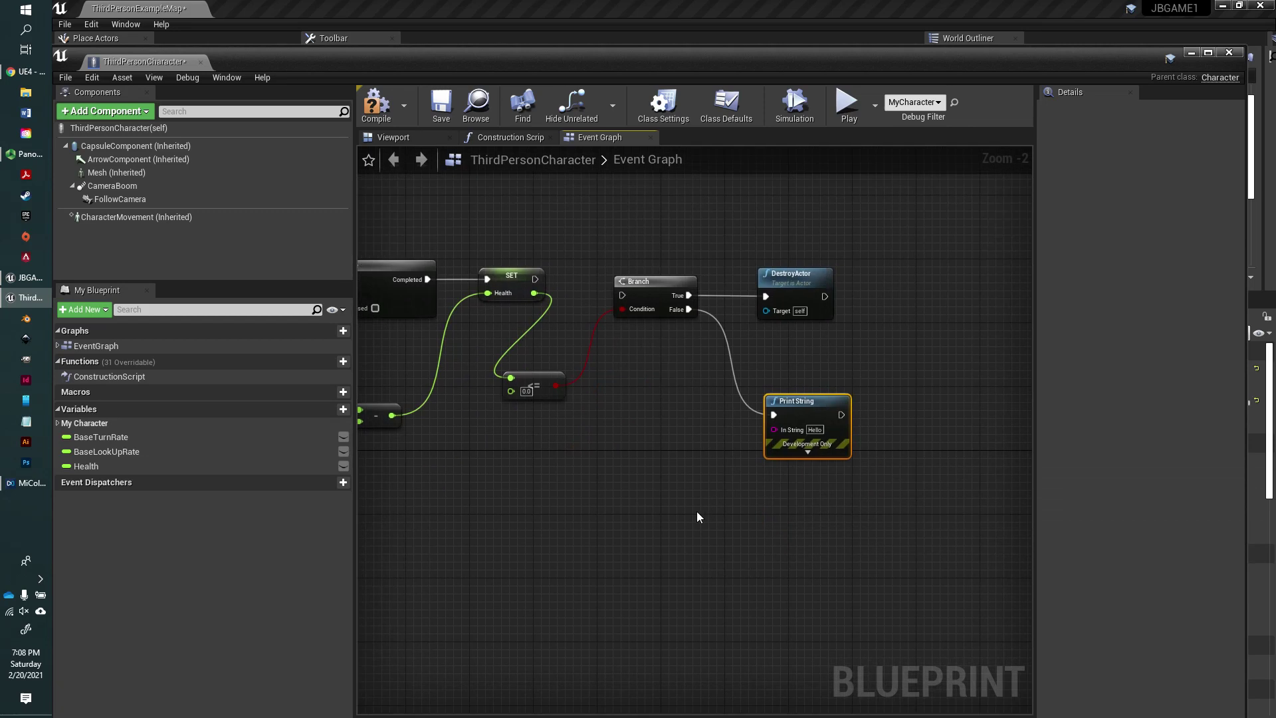
right_click(716, 516)
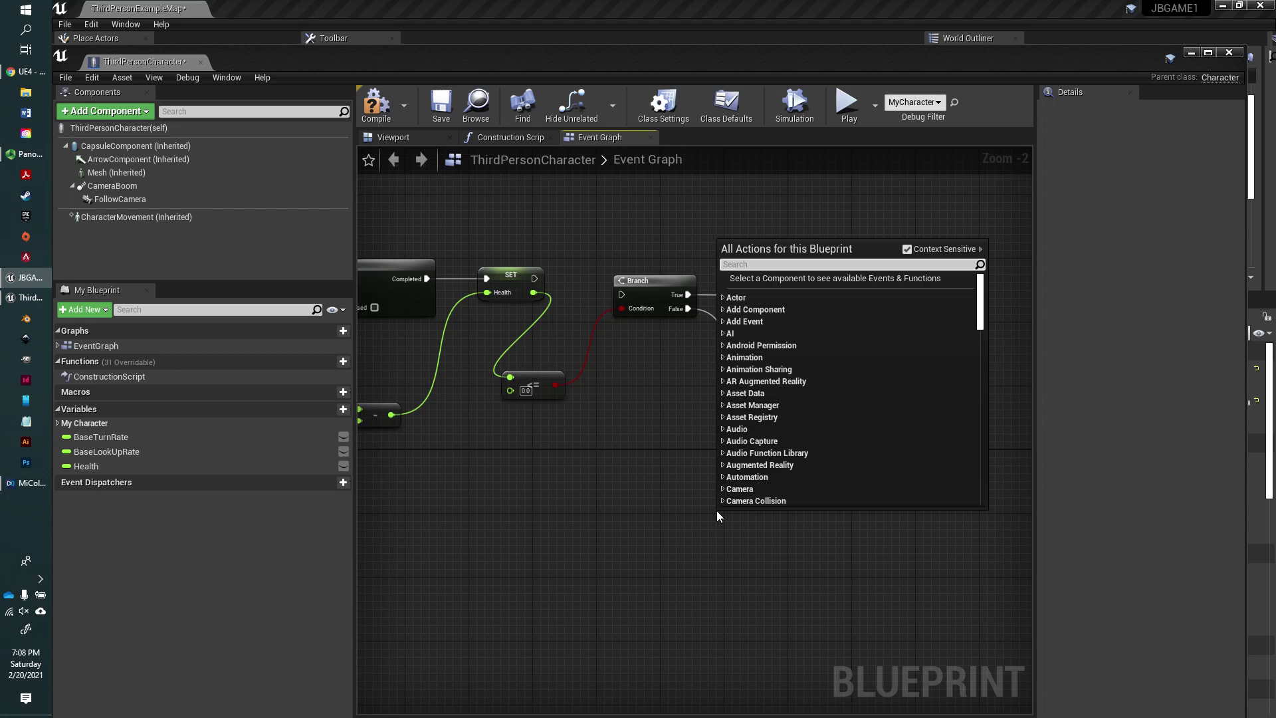
text(dela)
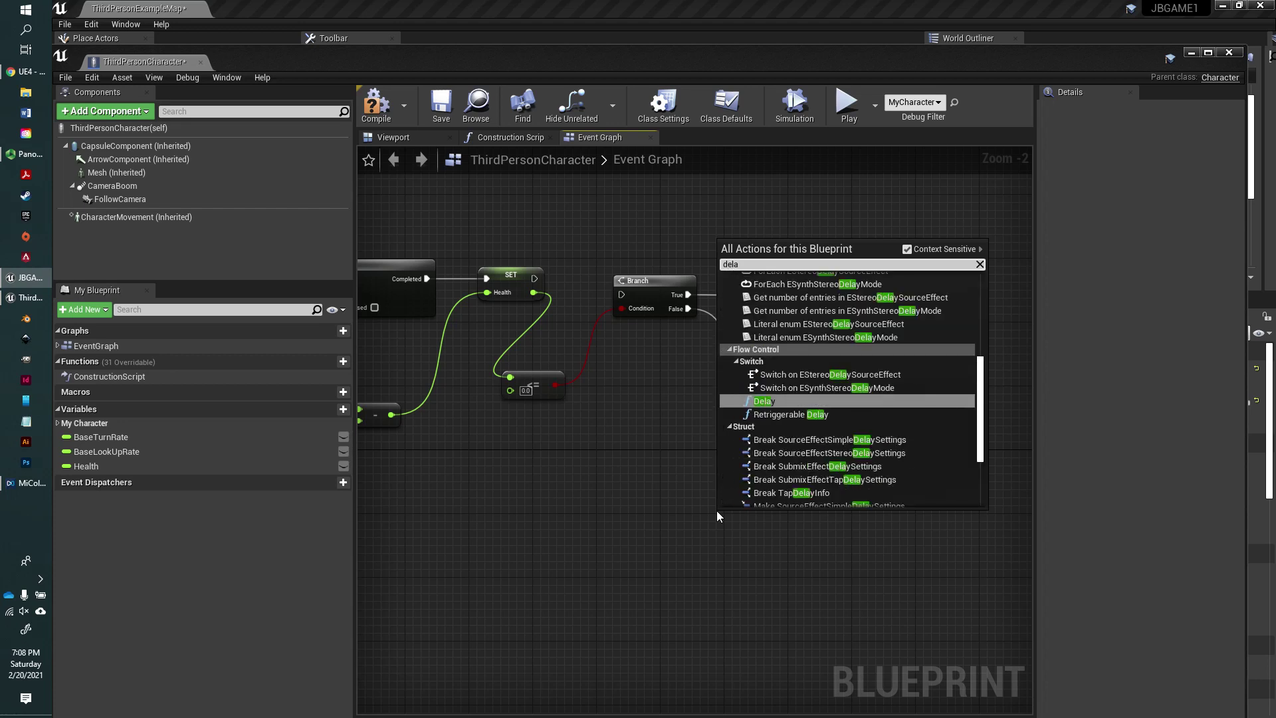
key(Return)
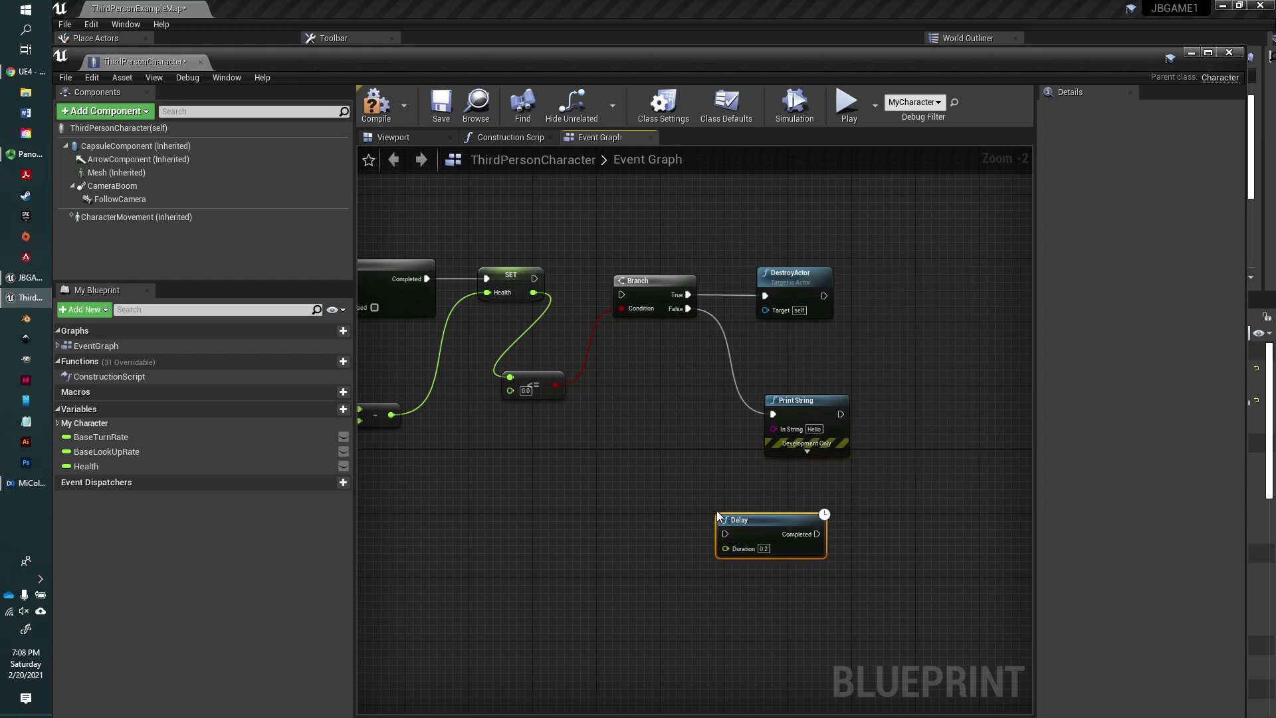
drag(780, 517, 803, 501)
drag(810, 436, 794, 428)
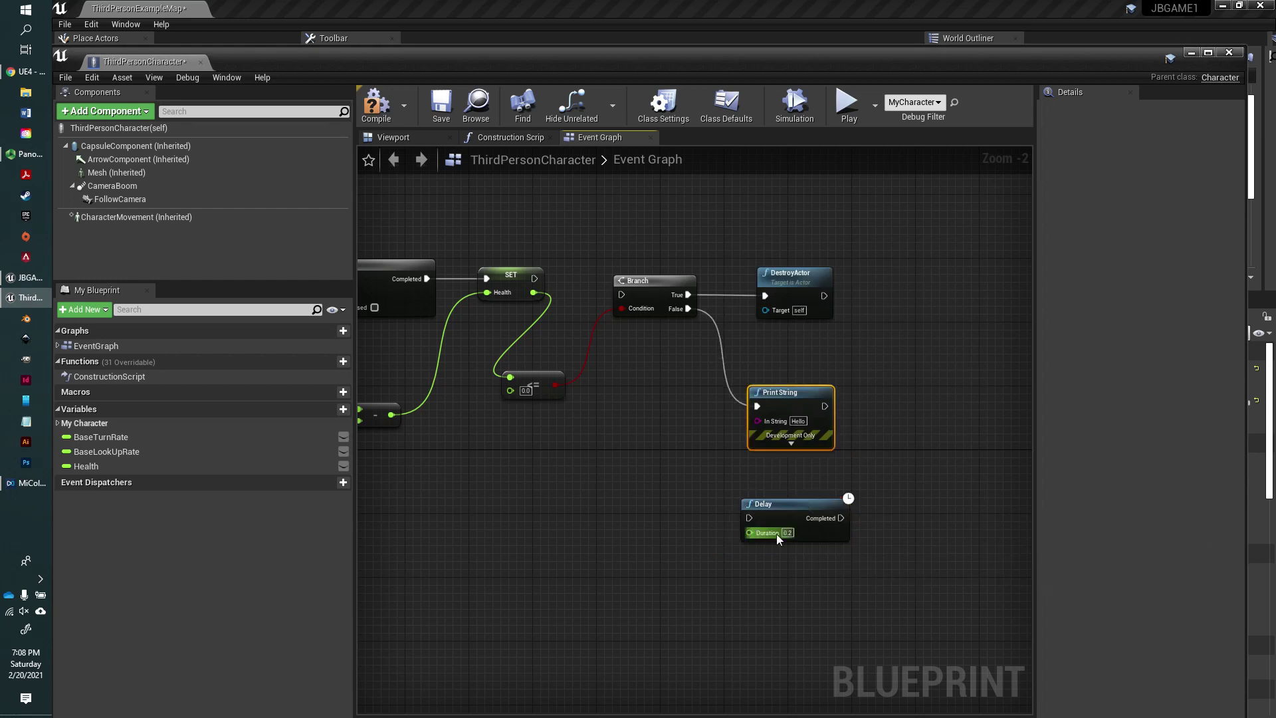
drag(797, 510, 812, 485)
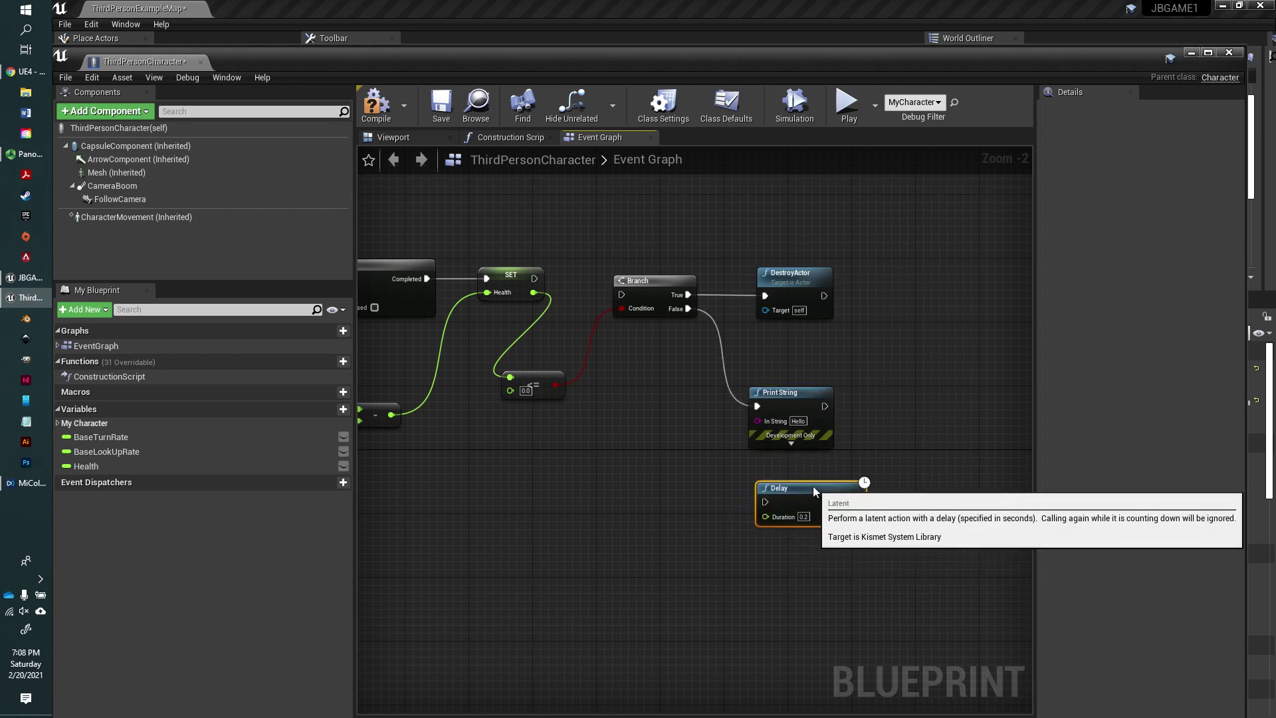
click(803, 509)
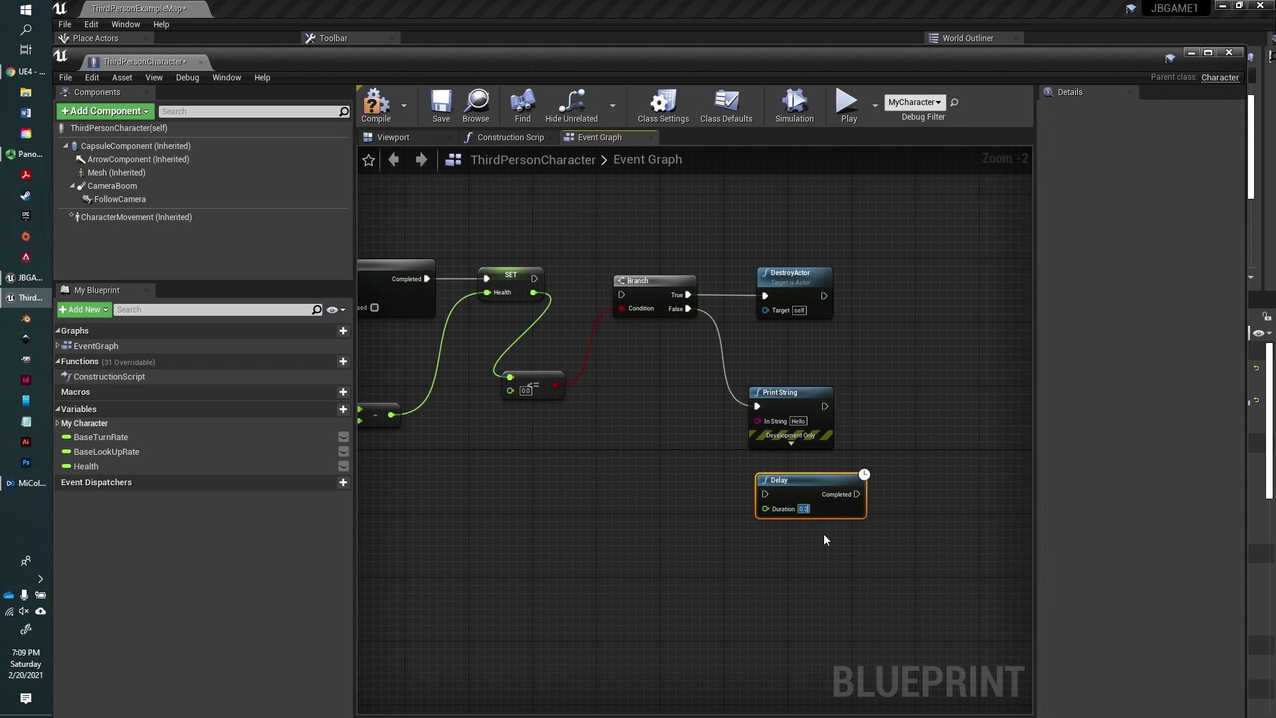
text(0.5)
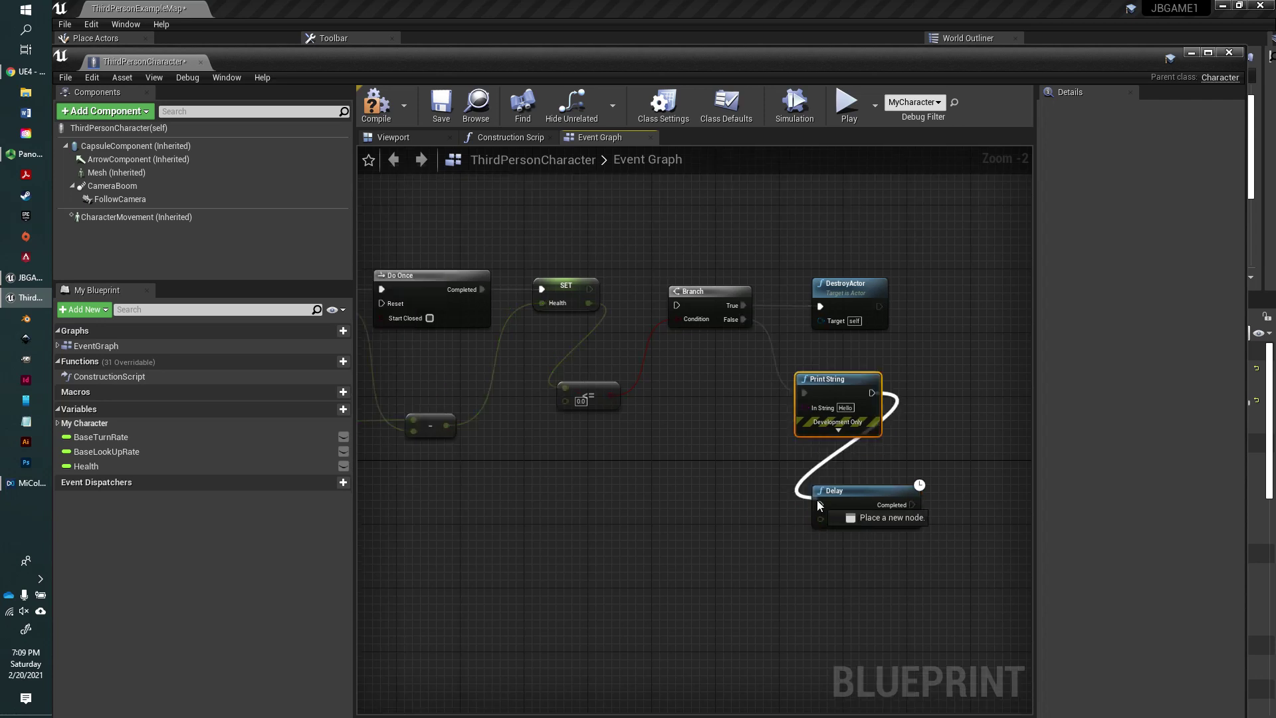
Step: Connect Print String's execution output to Delay, and Delay's Completed output to Do Once's Reset input
drag(831, 506, 820, 504)
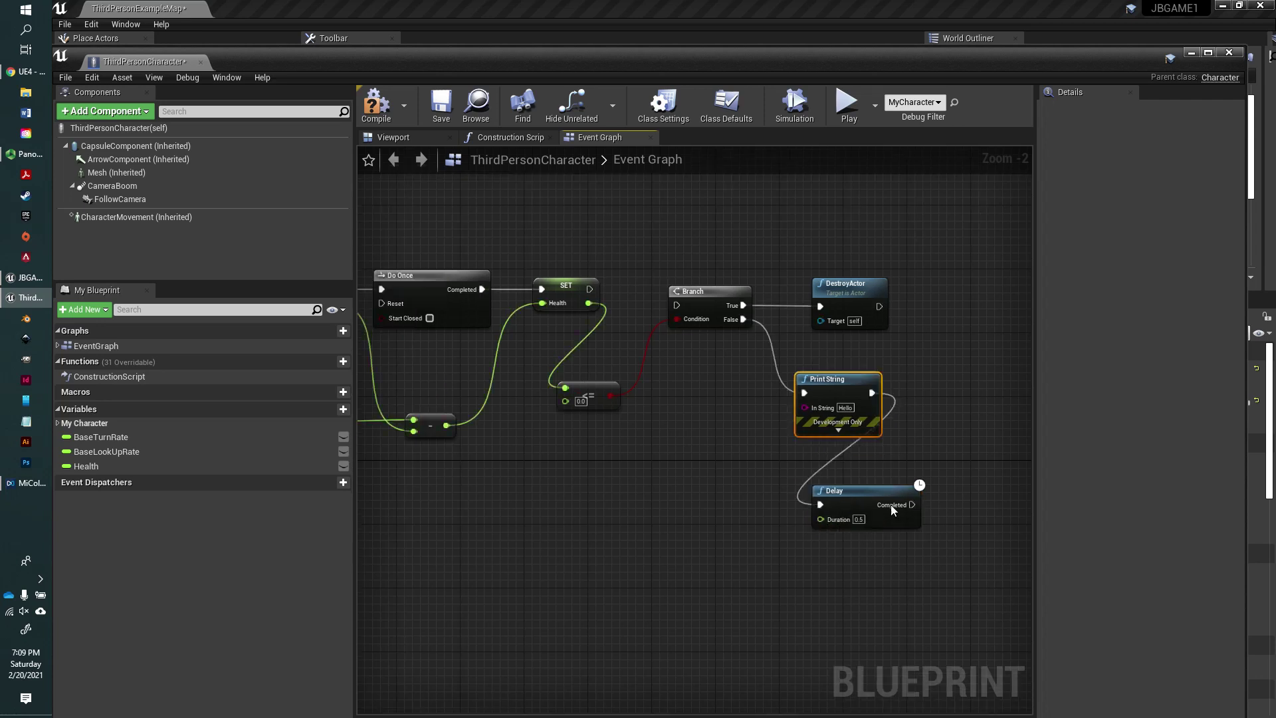
right_drag(692, 507, 763, 521)
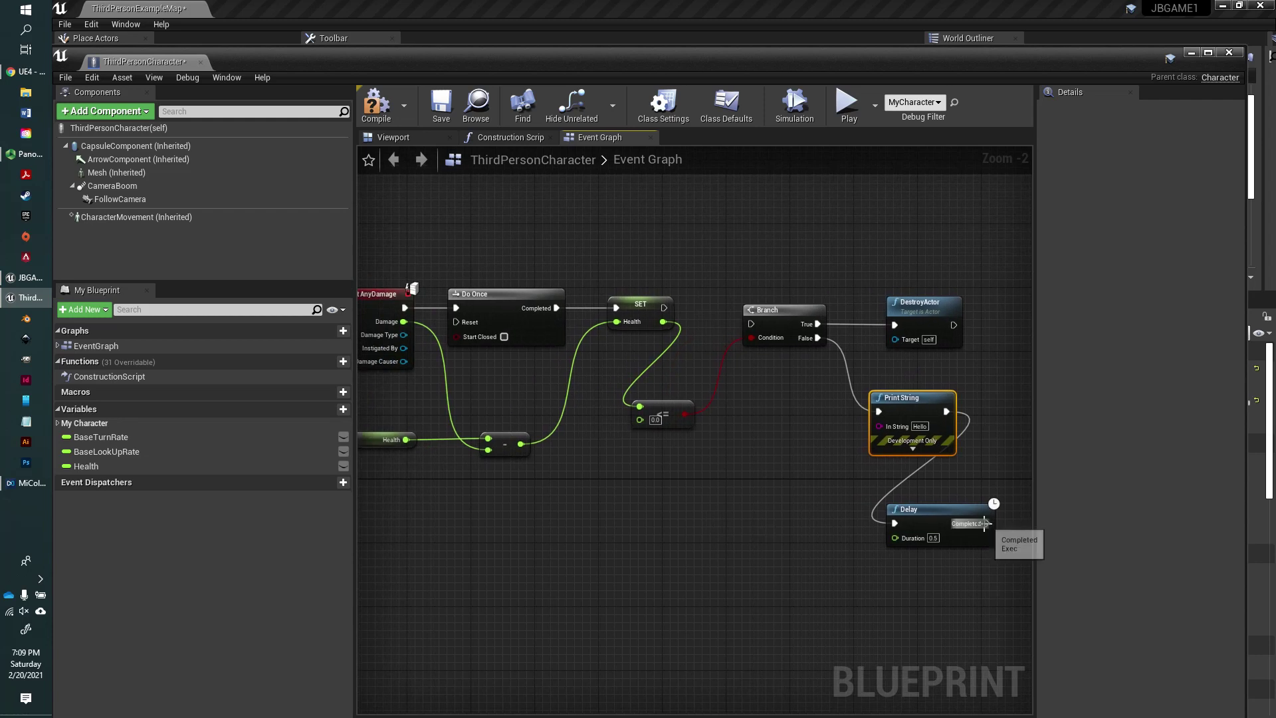
drag(986, 522, 550, 322)
mouse_move(780, 551)
right_down()
mouse_move(679, 521)
mouse_move(769, 539)
right_up()
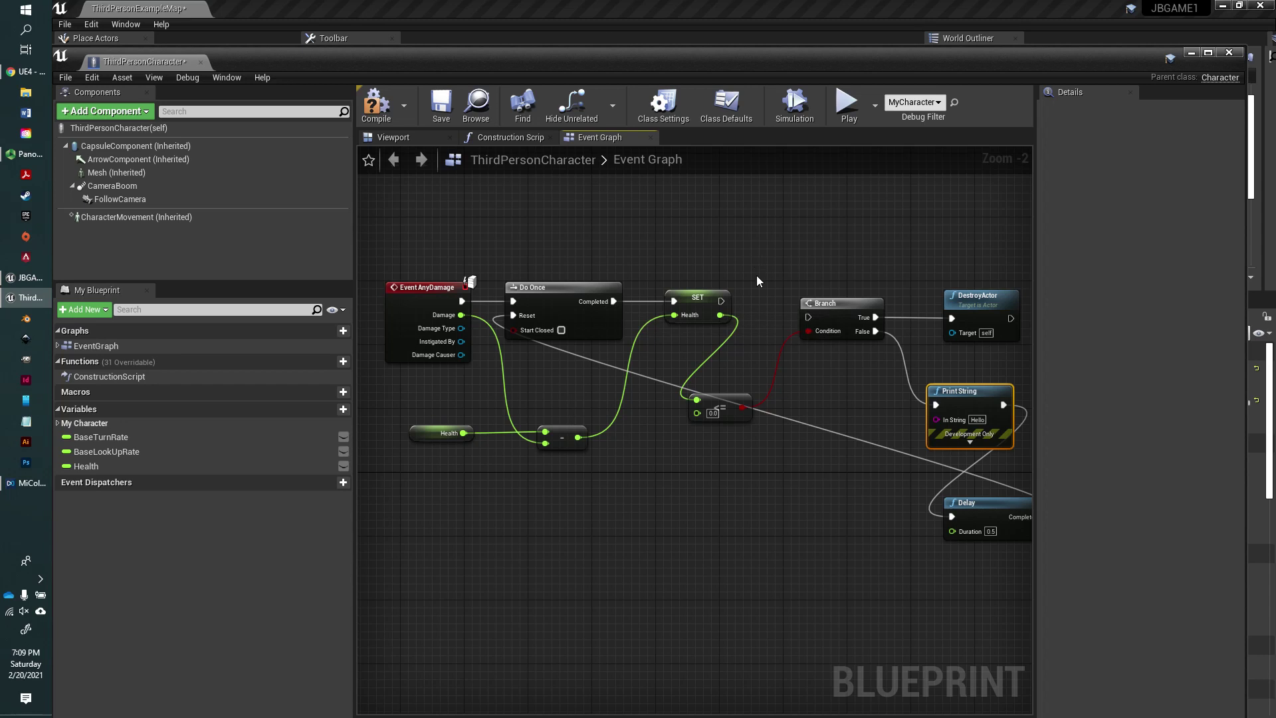
Step: Feed Set Health's value into Print String's In String through a float-to-string conversion, and connect Set Health's execution output to the Branch
right_drag(770, 405, 700, 426)
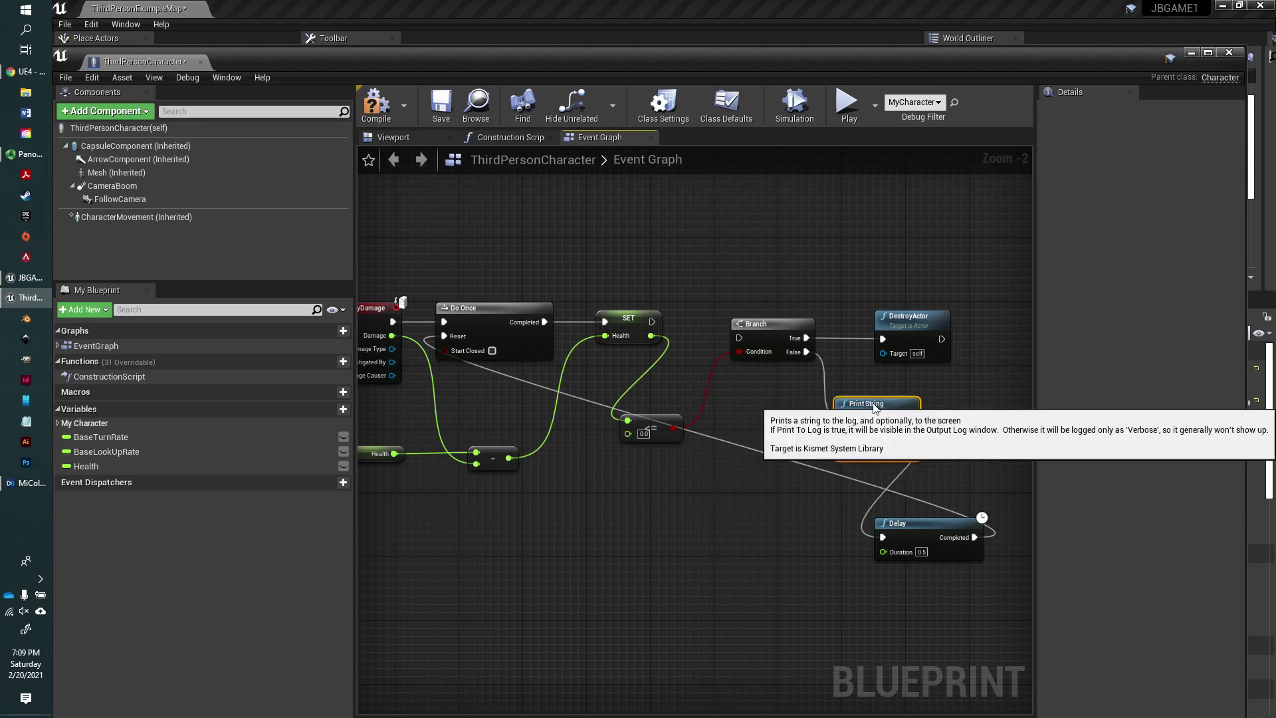
drag(858, 447, 827, 438)
right_drag(962, 432, 928, 404)
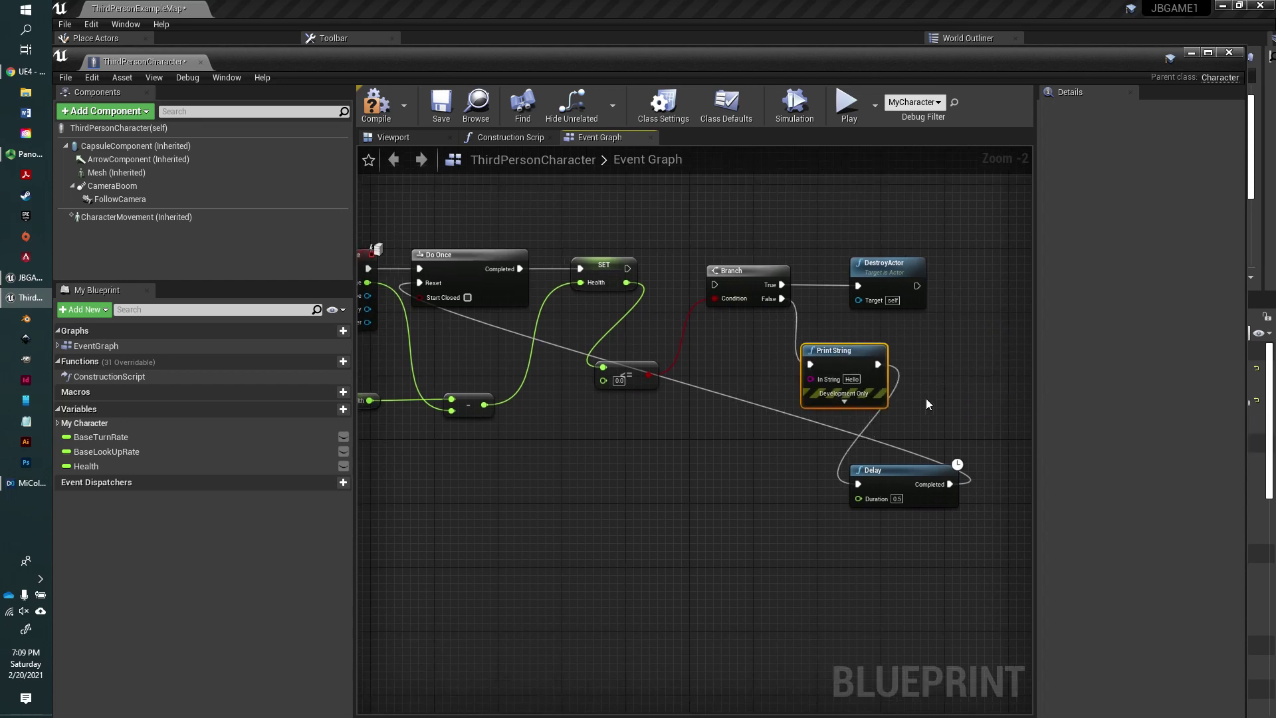
mouse_move(627, 282)
mouse_down()
mouse_move(804, 392)
mouse_move(809, 380)
mouse_up()
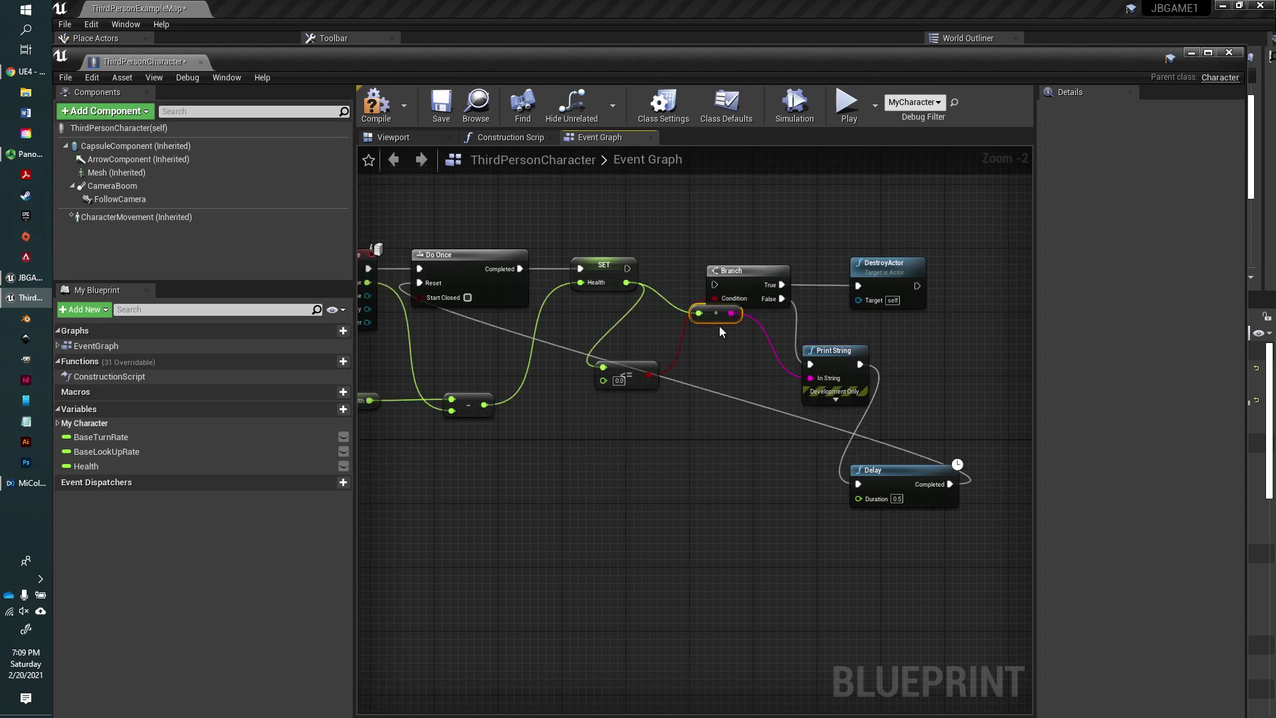
drag(720, 319, 737, 362)
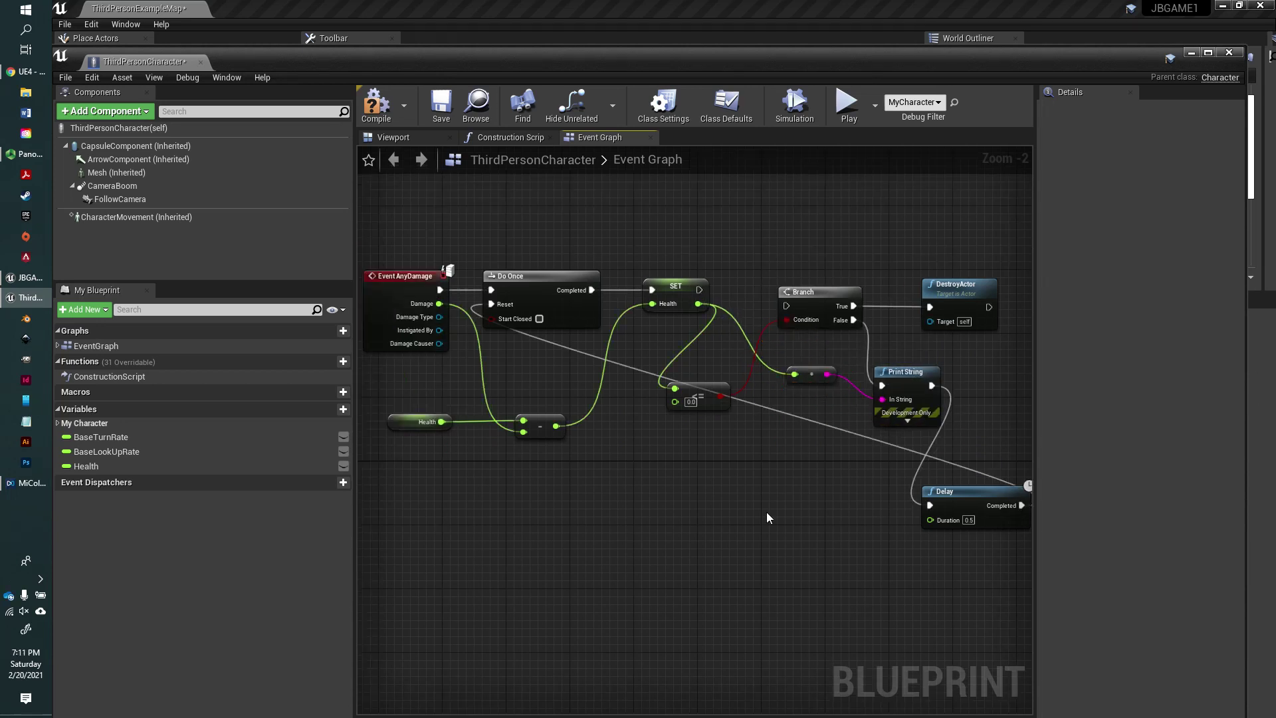
drag(697, 290, 788, 307)
Step: Save the ThirdPersonCharacter blueprint and close its editor
click(442, 114)
click(1229, 52)
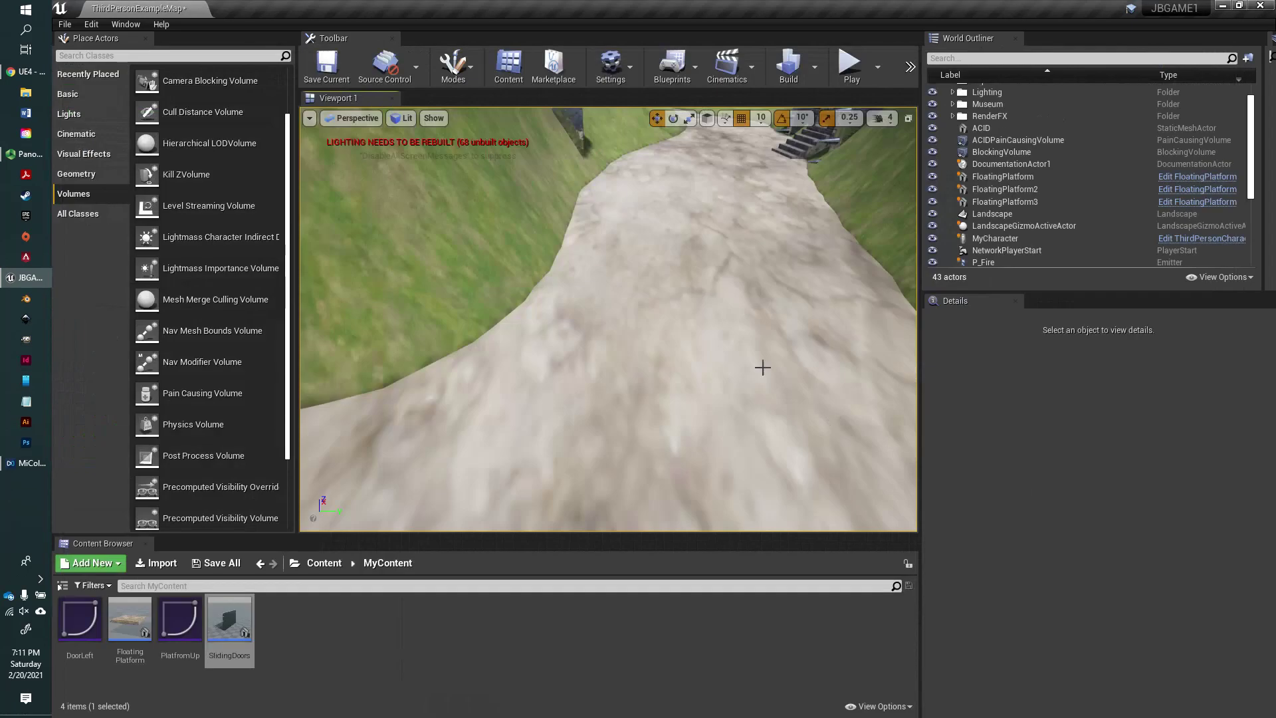
Step: Play-test the level by walking the character into the burning acid pool and up to a spiked sliding door
right_drag(763, 367, 800, 359)
key(alt+p)
key(w)
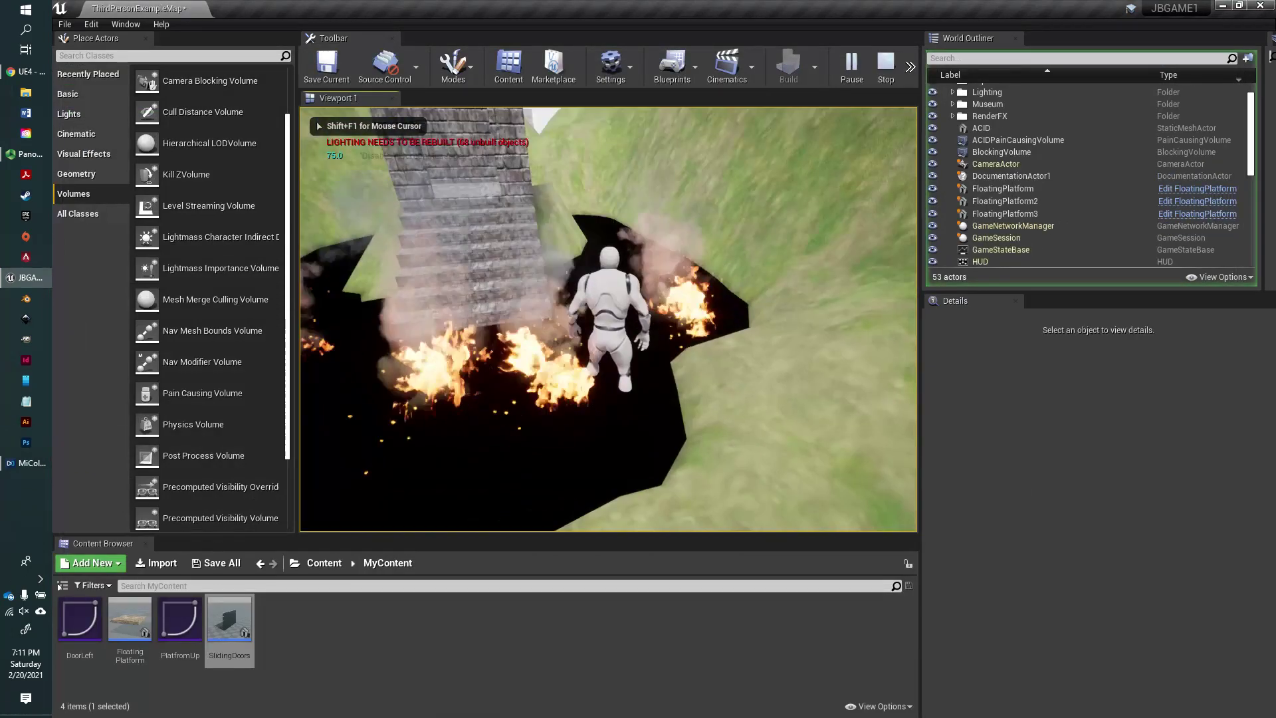
key(s)
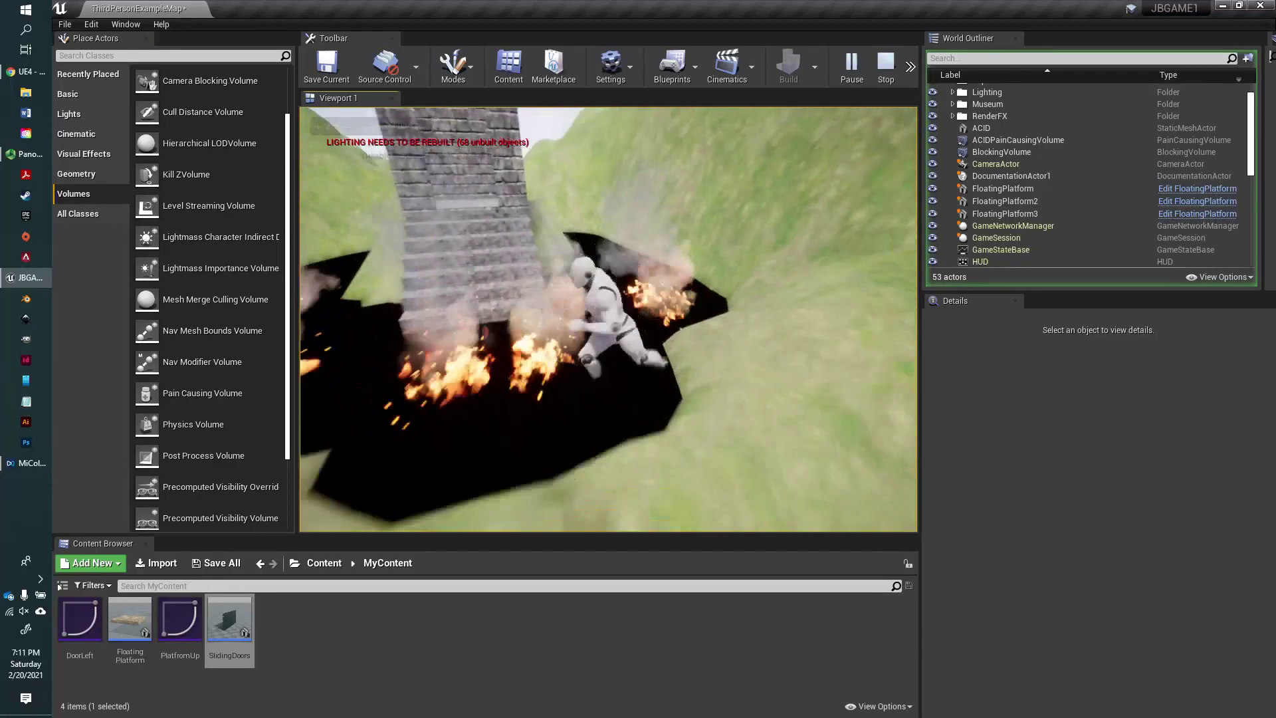
key(w)
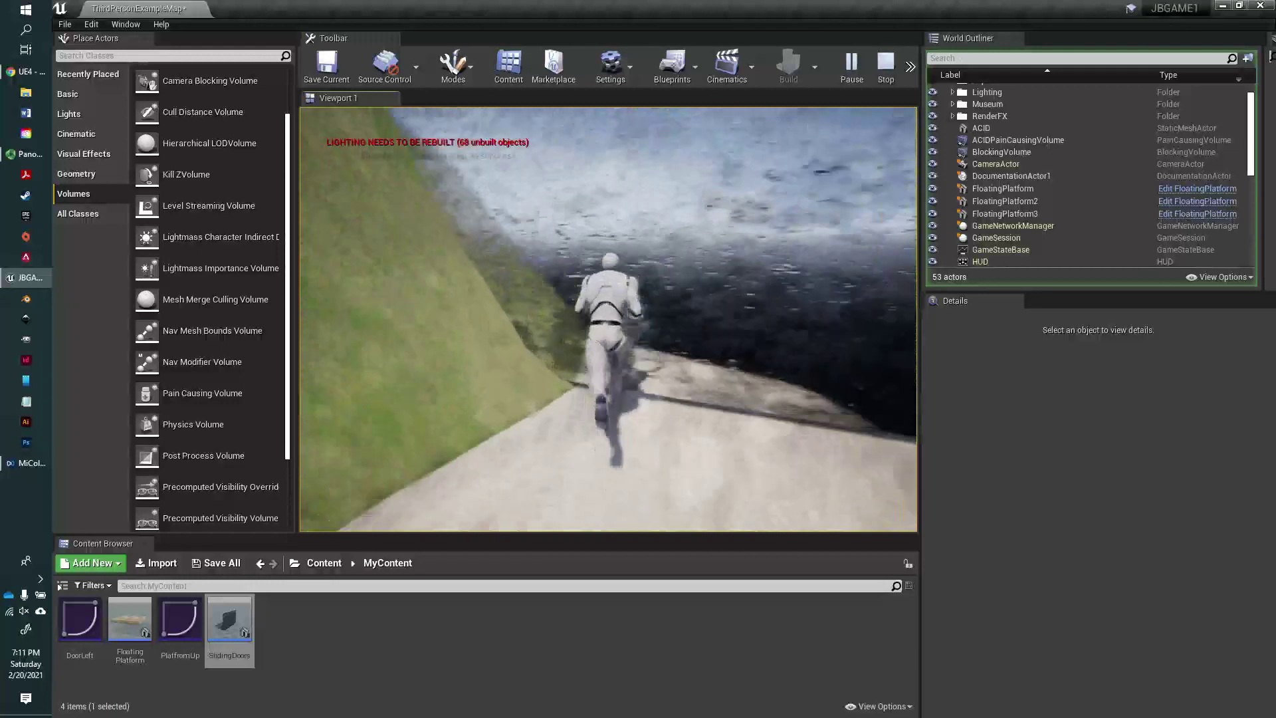
key(Escape)
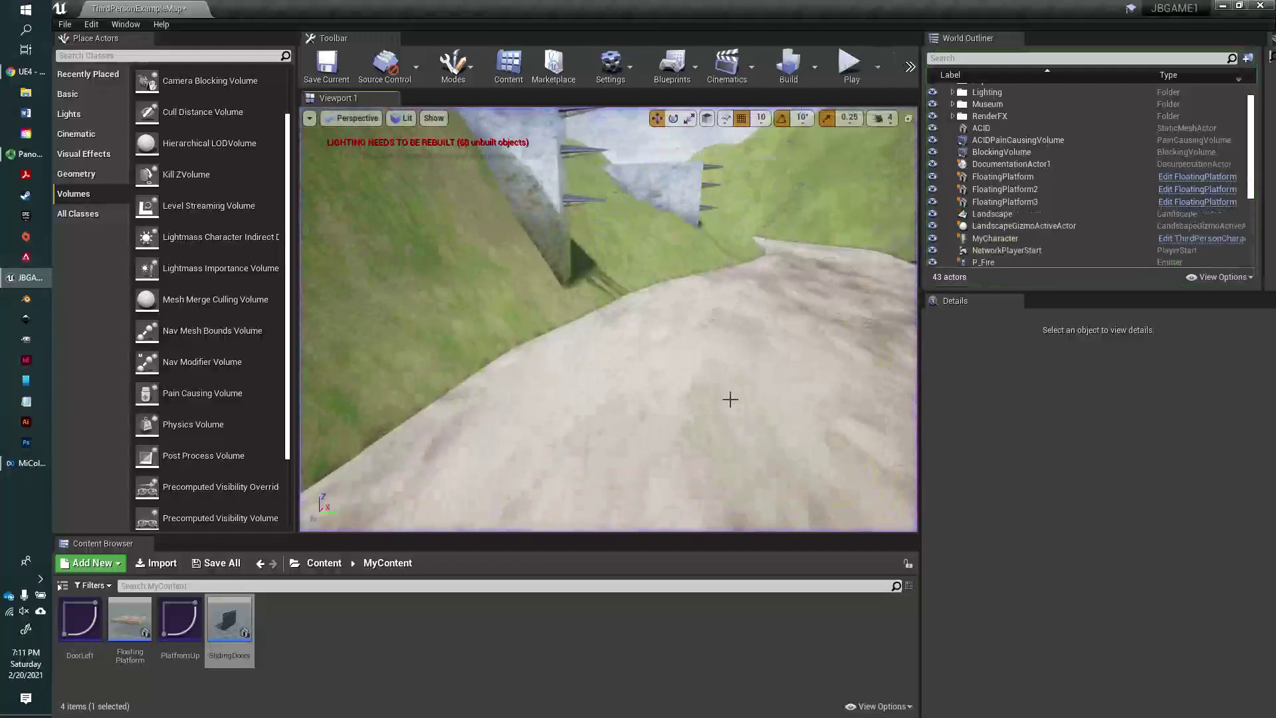
Step: In the SlidingDoors blueprint, connect Event Hit's Other output to Apply Damage's Damaged Actor input, and compile, save and close it
click(229, 621)
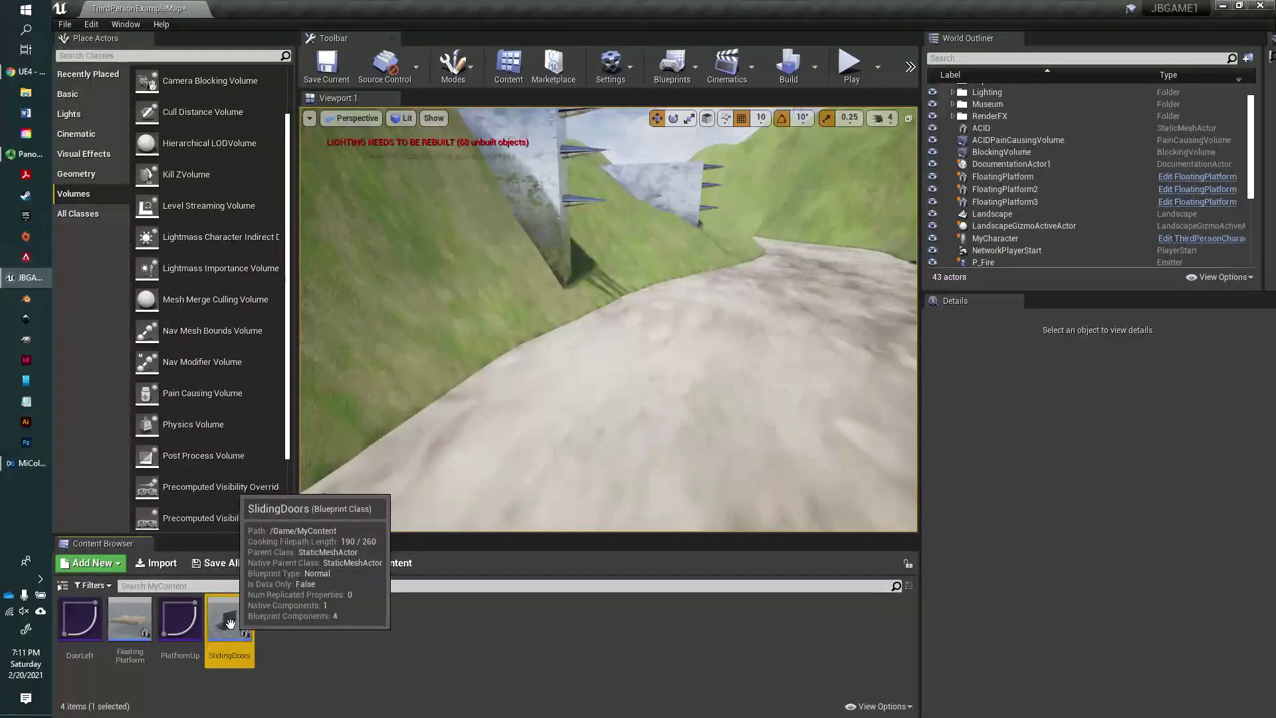
double_click(231, 621)
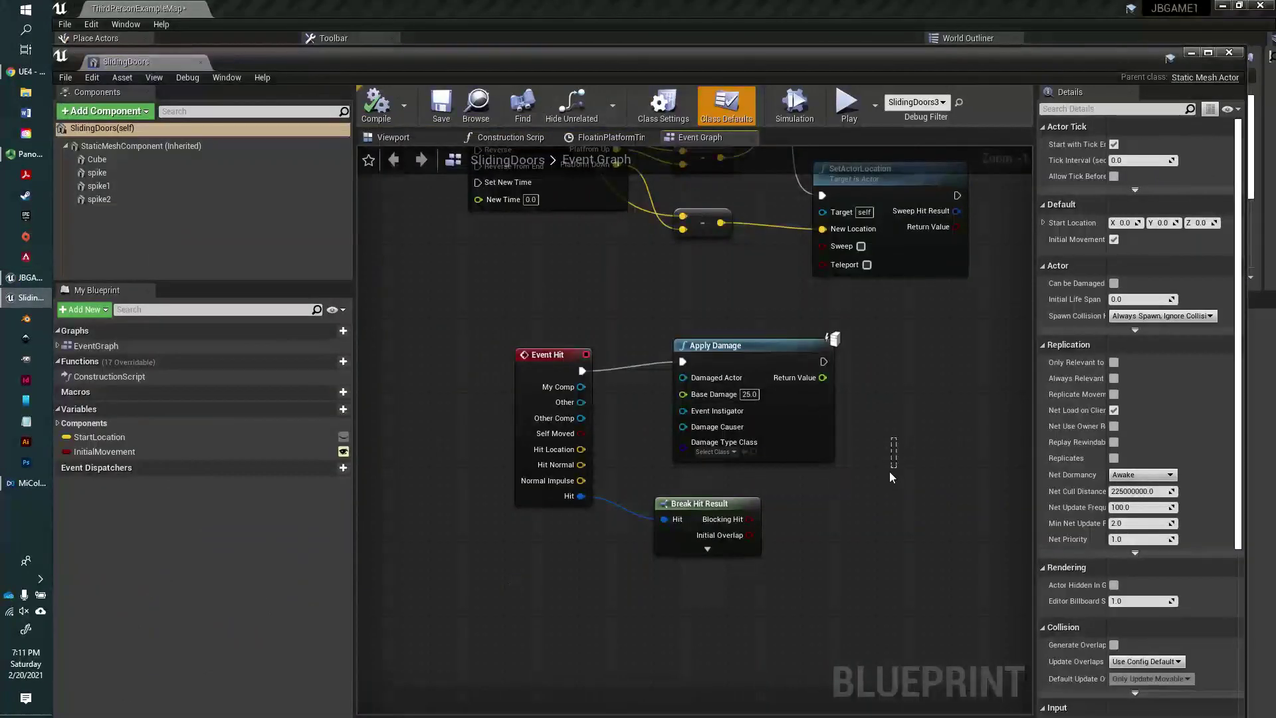
right_drag(899, 441, 870, 490)
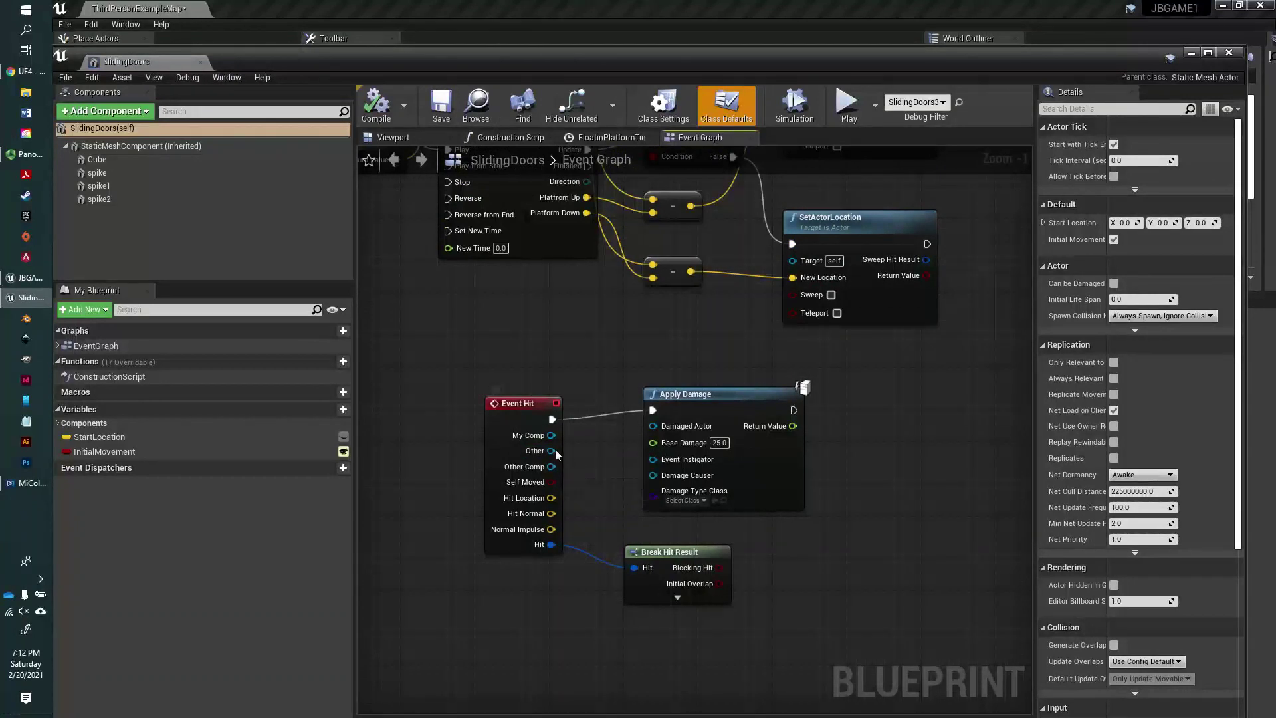
drag(550, 451, 667, 428)
click(376, 106)
click(441, 106)
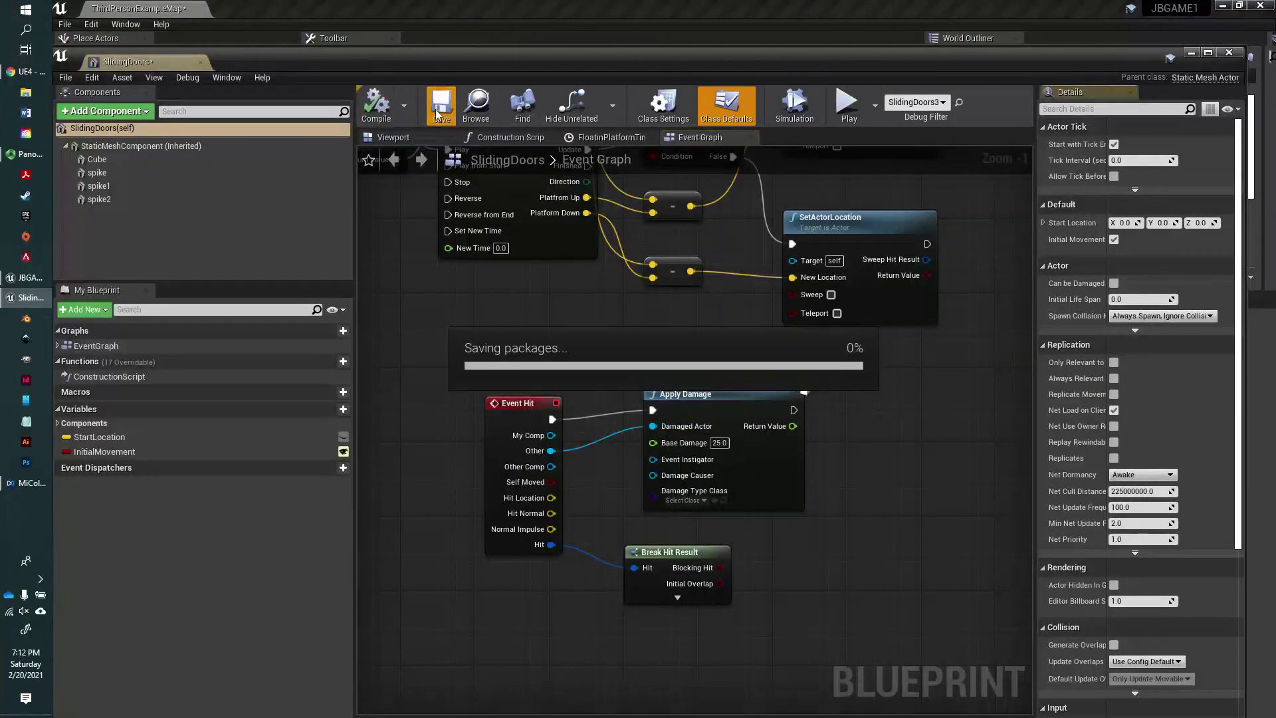
click(1228, 53)
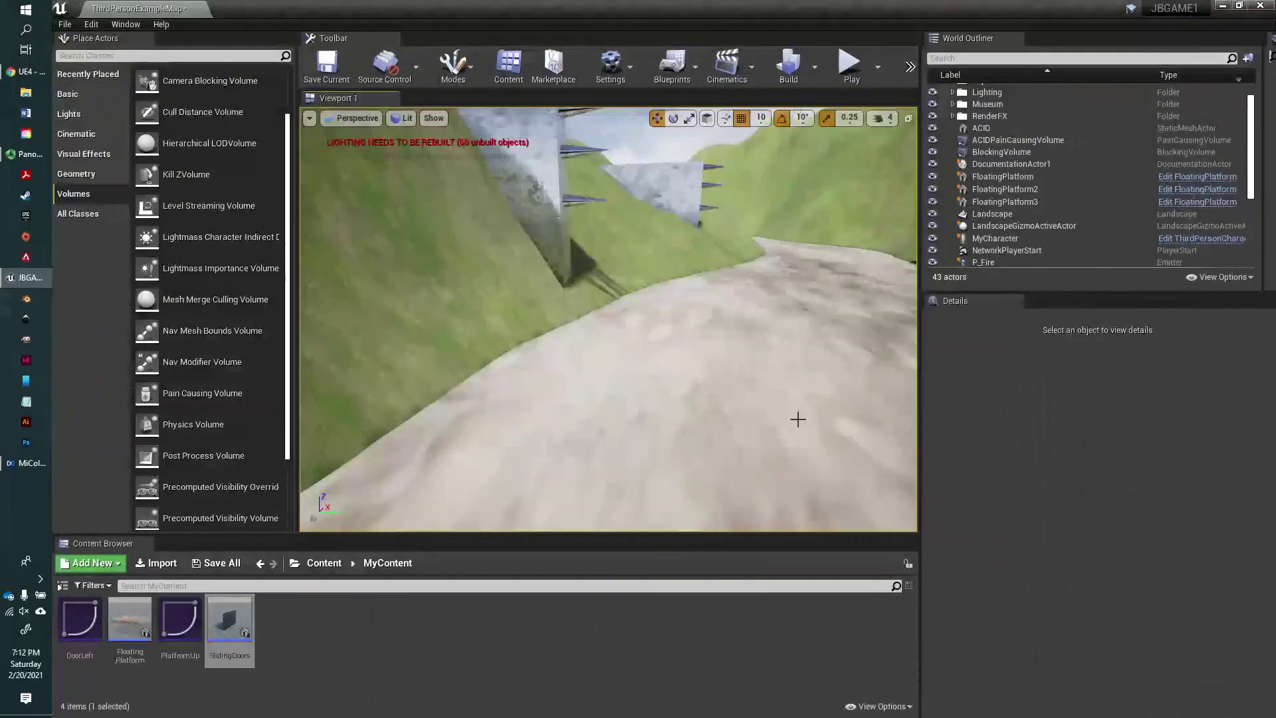
Step: Play-test damage by crossing the acid pool and repeatedly running into the sliding doors until the character is destroyed
key(alt+p)
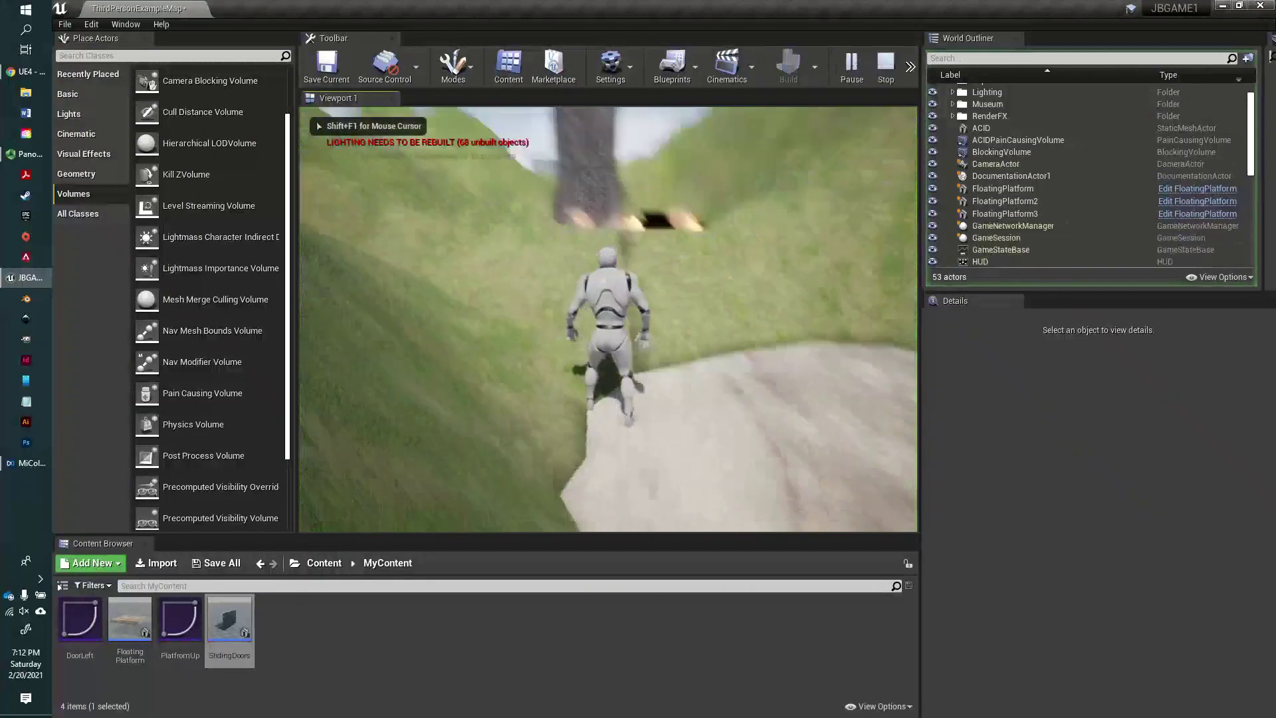
key(w)
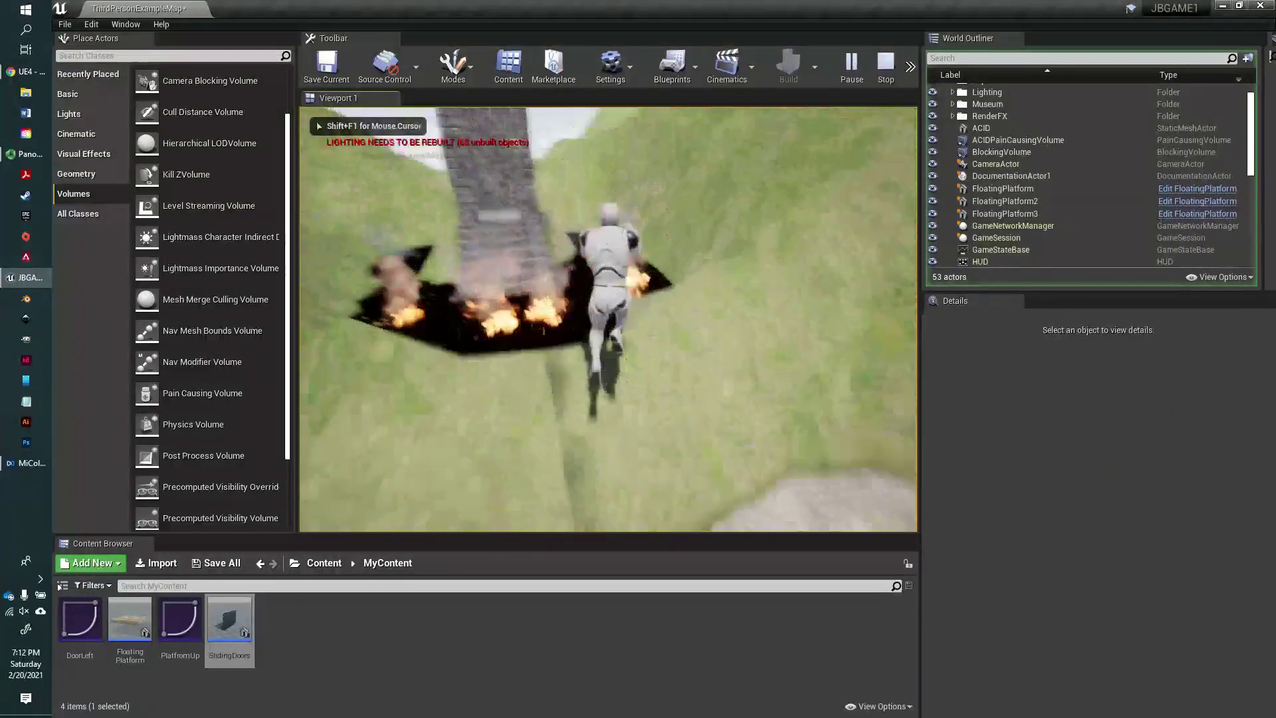
key(w)
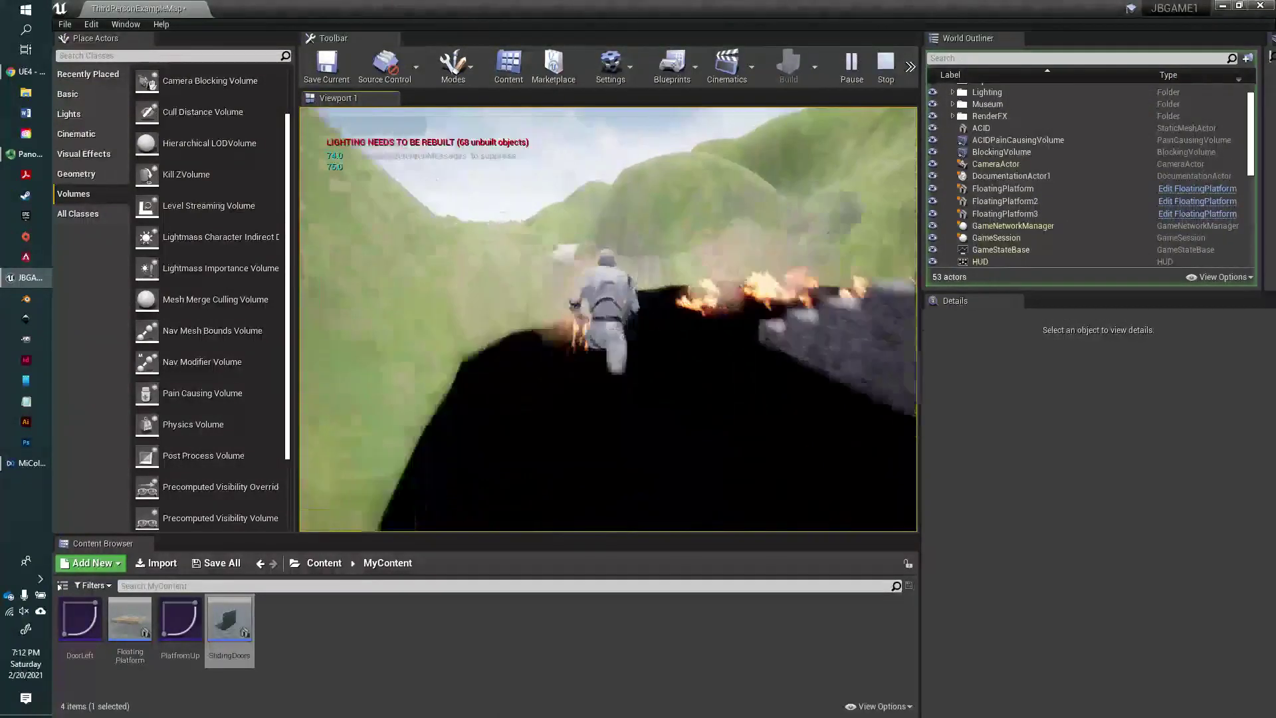
key(space)
key(w)
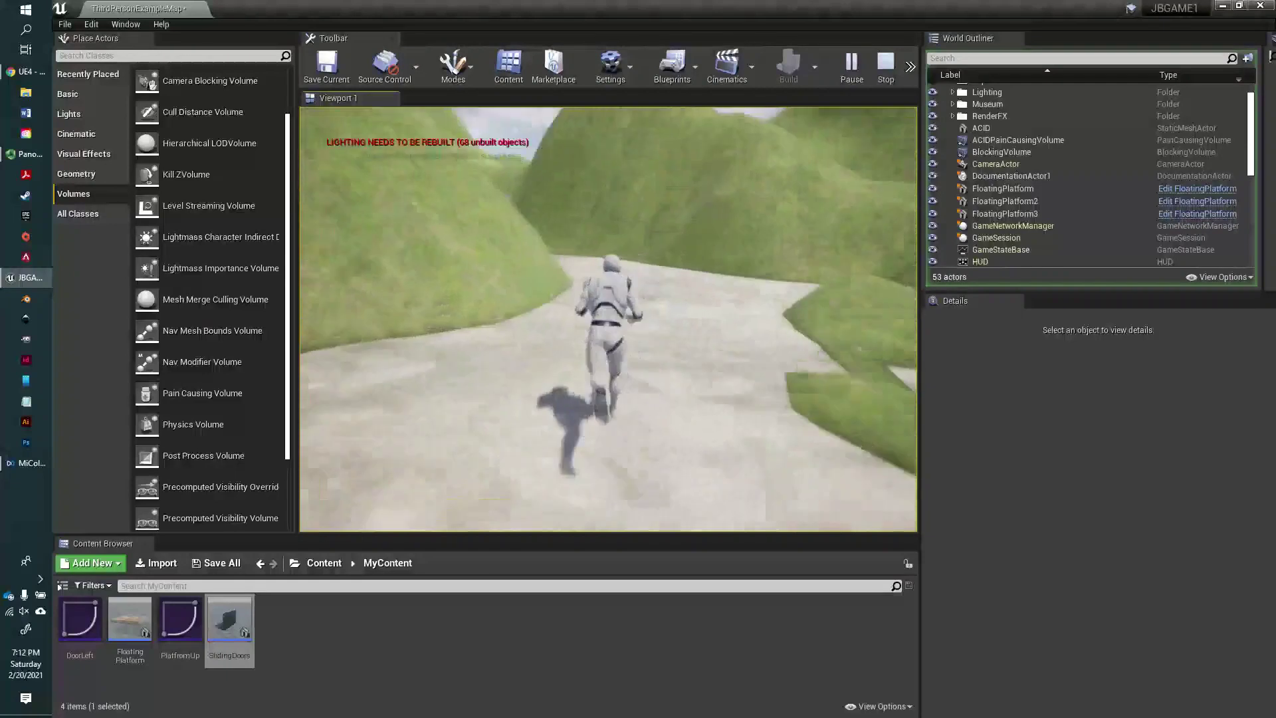
key(w)
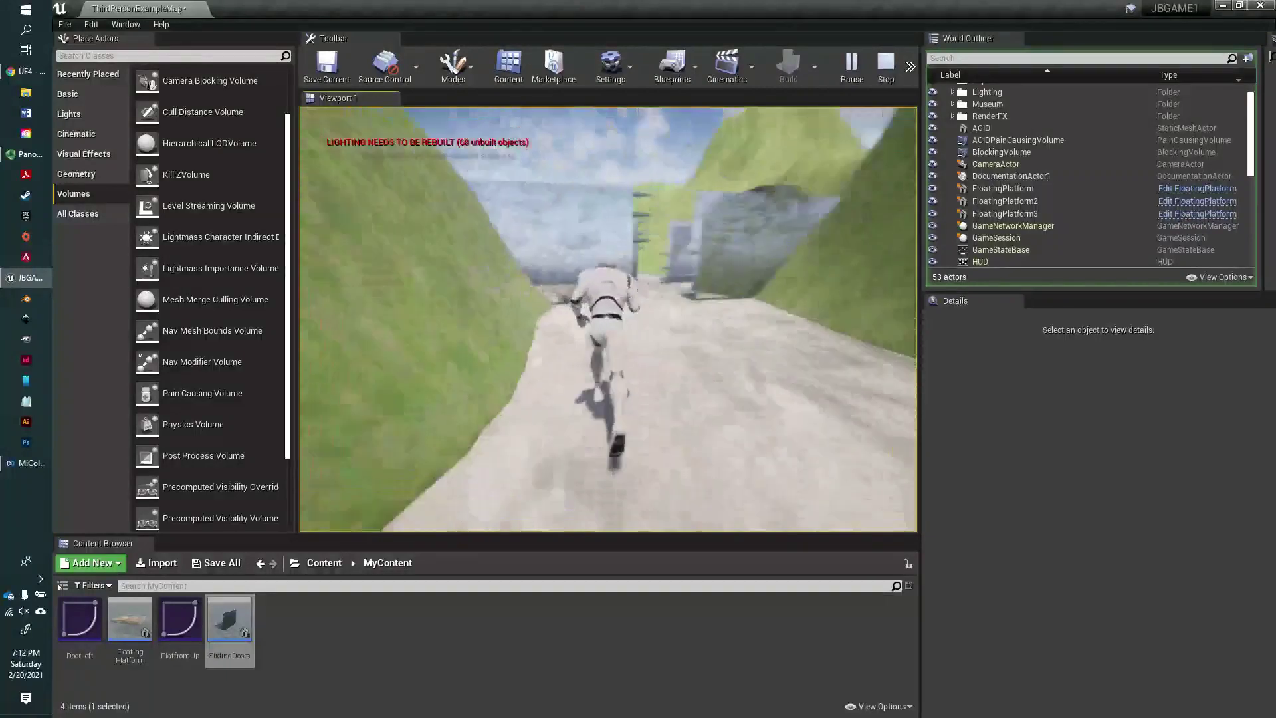
key(w)
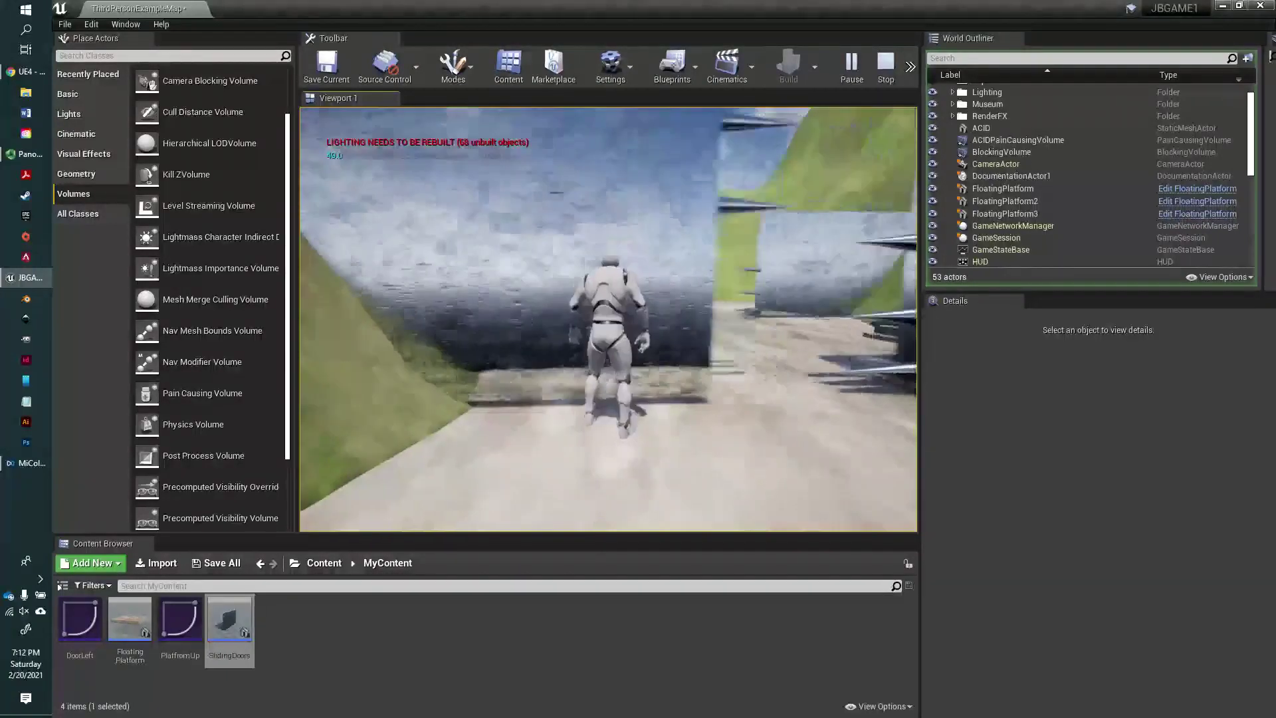
key(s)
key(w)
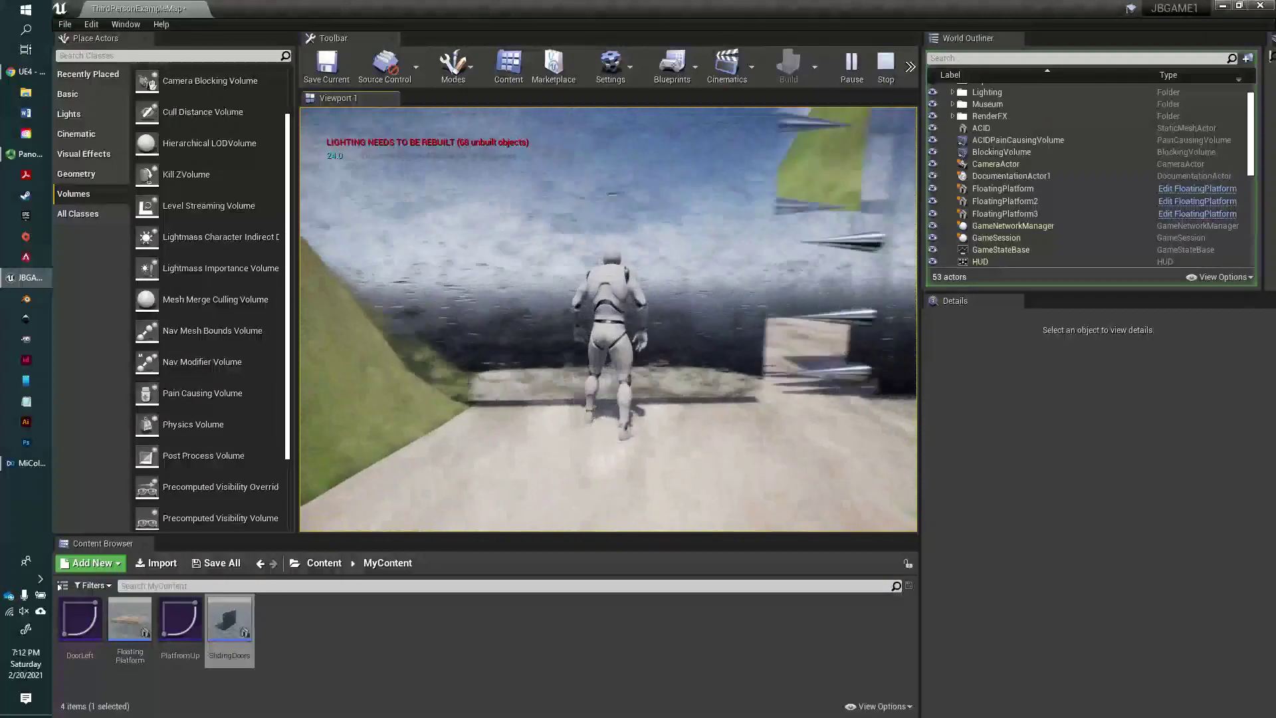
key(s)
key(w)
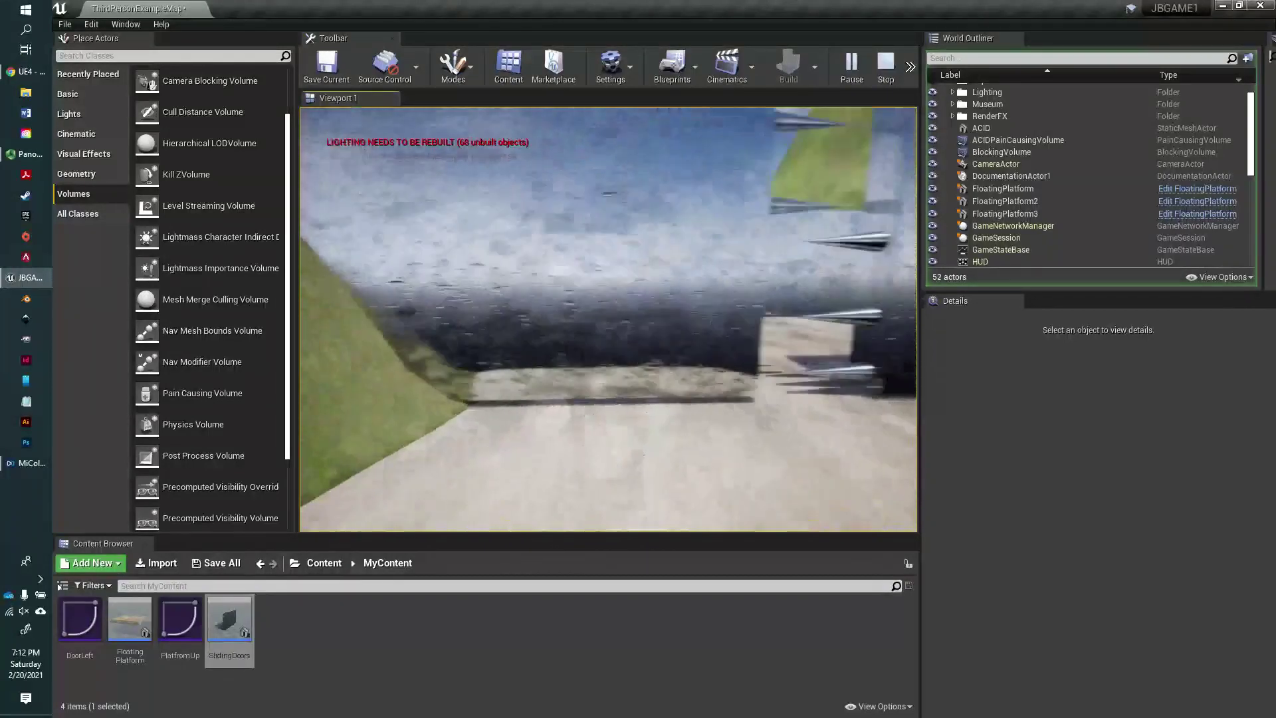
key(Escape)
Step: Duplicate ACIDPainCausingVolume and raise the copy to a Z location of 1220
right_drag(436, 382, 465, 479)
scroll(436, 345, down, 4)
scroll(436, 346, down, 5)
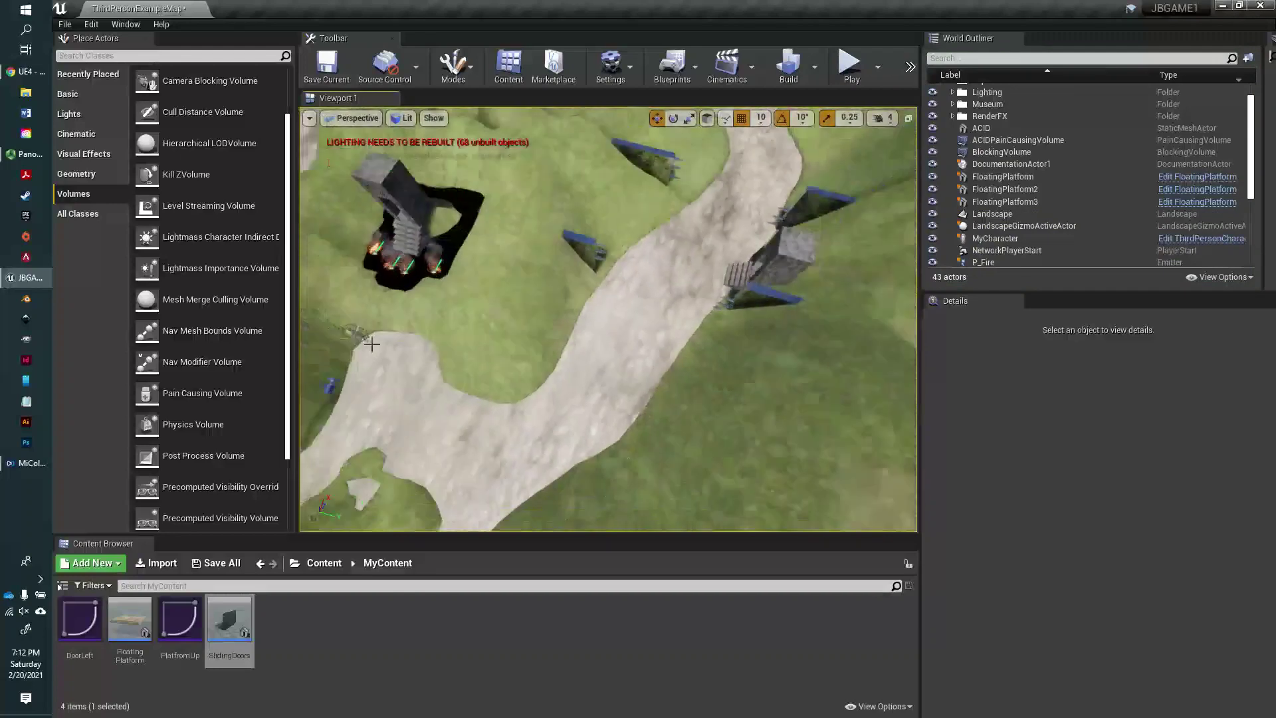
right_drag(436, 346, 391, 197)
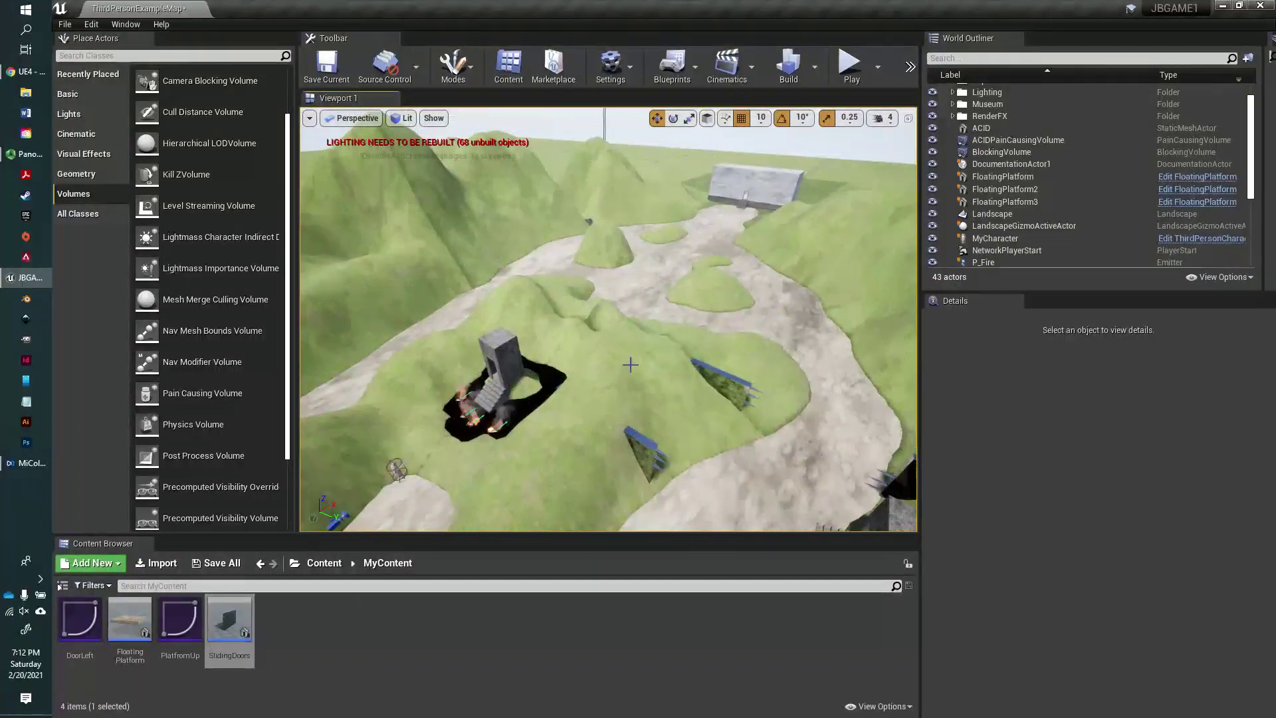
click(1039, 140)
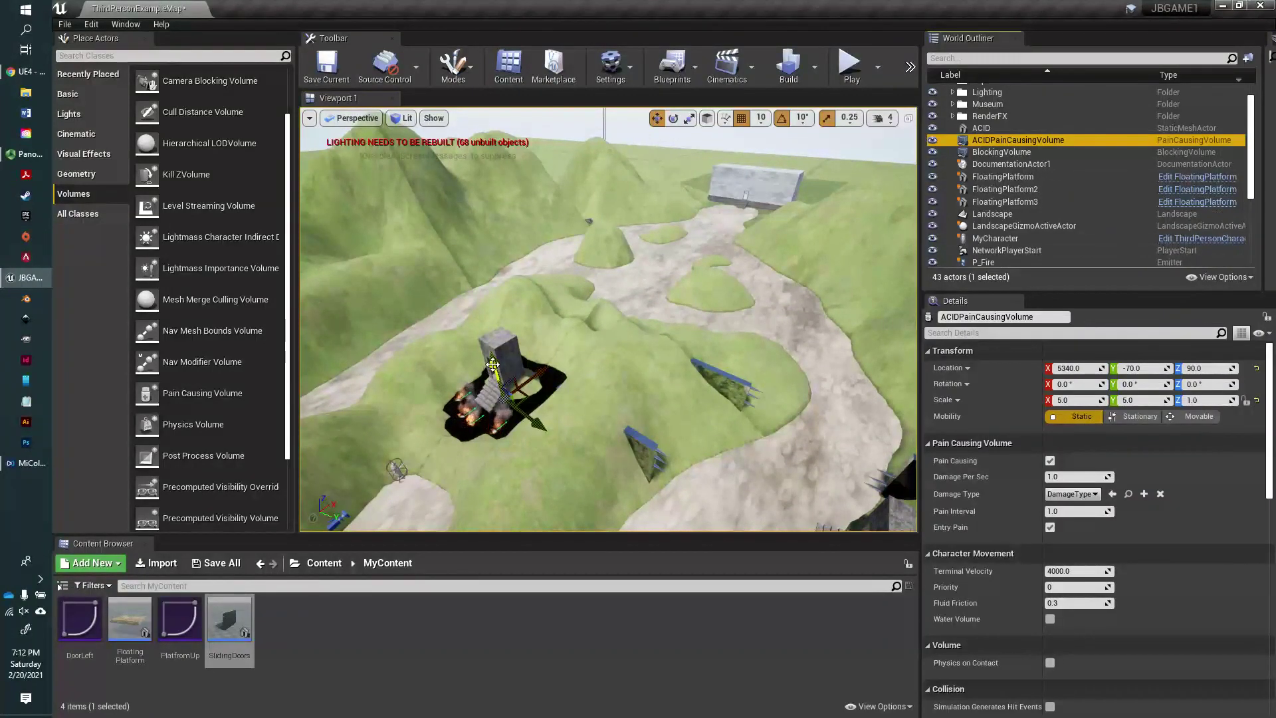
alt+drag(492, 364, 446, 216)
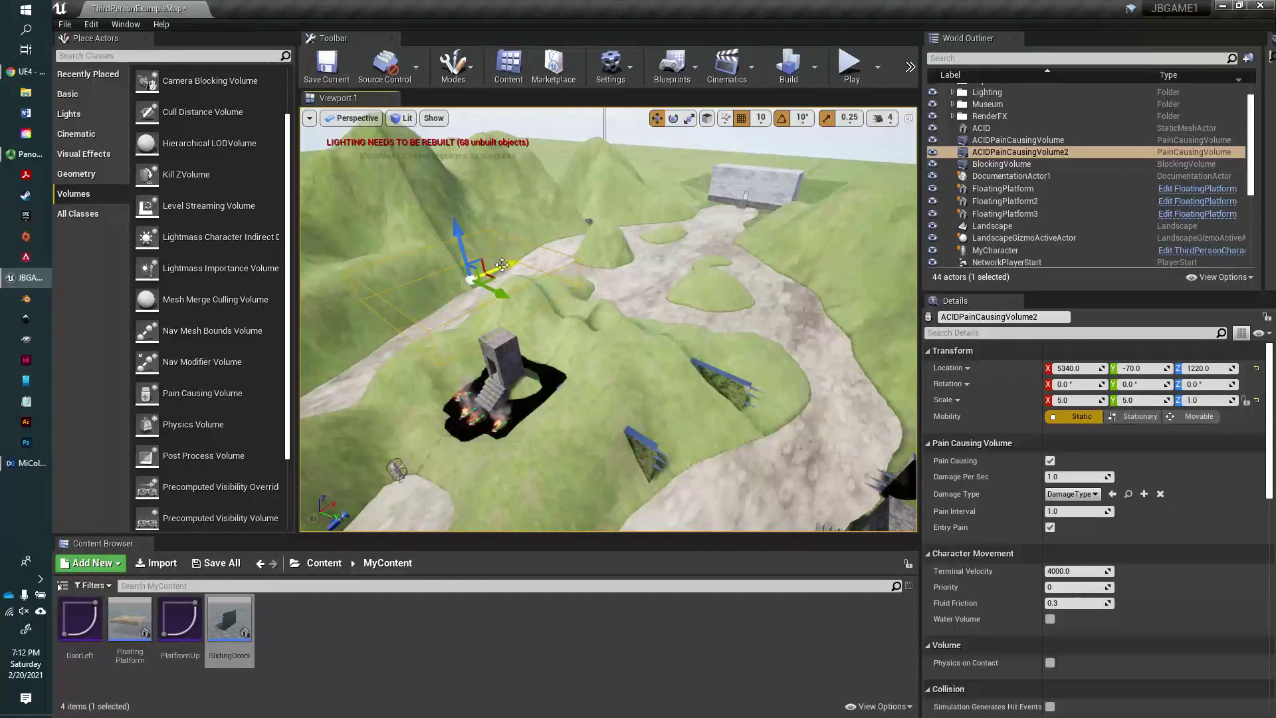
Step: Move the duplicated pain-causing volume to the water pool between the hills, at about X 9800, Y -3320, Z 260
drag(501, 265, 728, 166)
right_drag(728, 166, 737, 133)
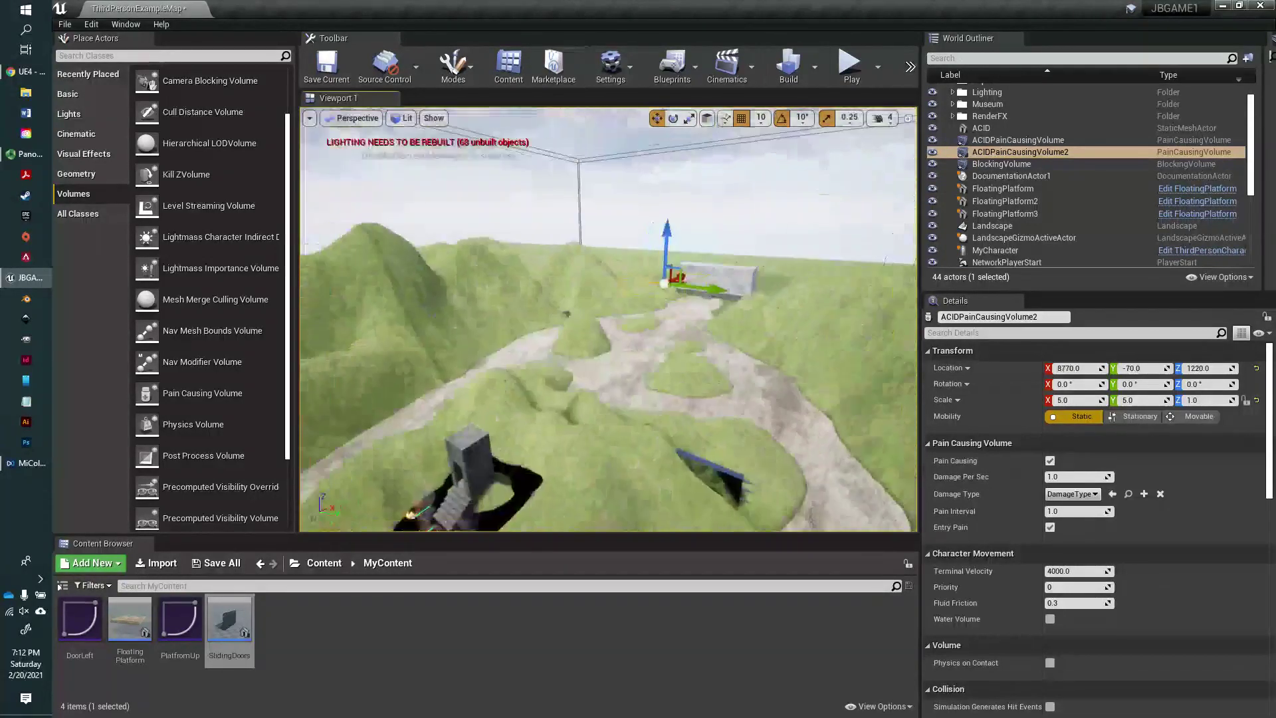
right_drag(638, 193, 638, 153)
drag(694, 460, 751, 429)
right_drag(712, 386, 712, 465)
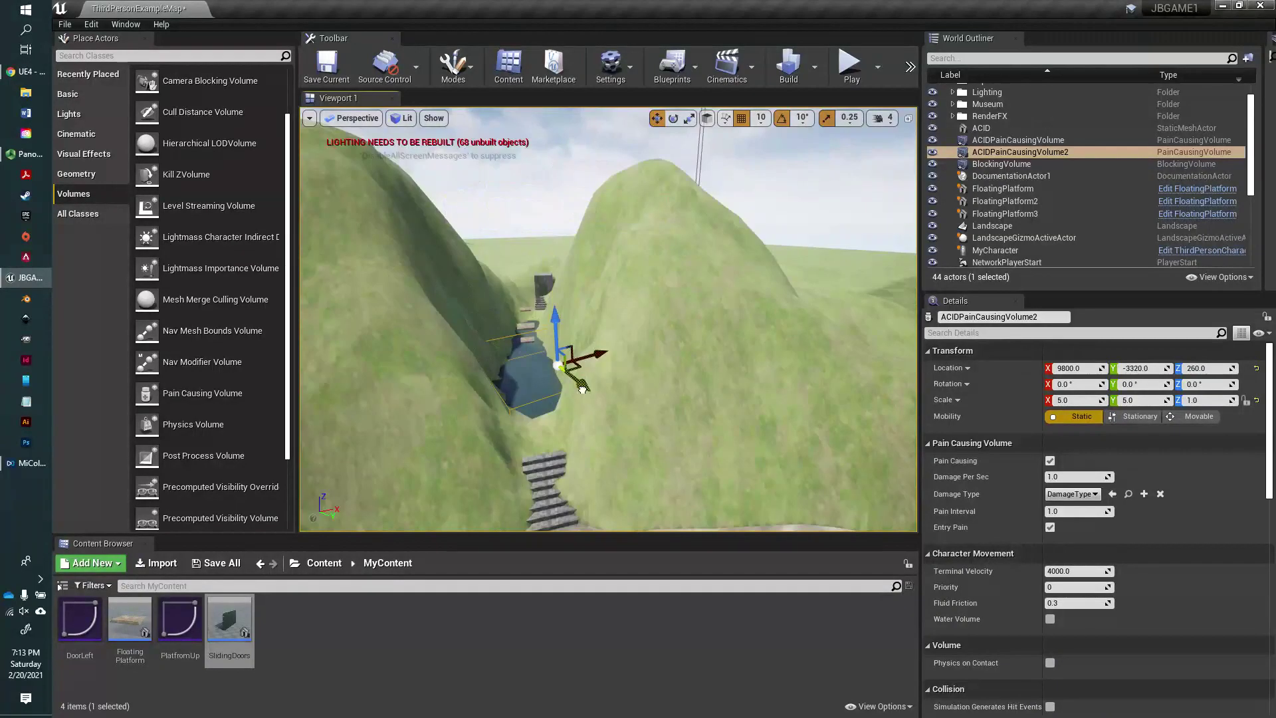
Step: Fit the volume to the water pool with Y location -3790, Z location 100, Y scale about 10.63 and a 20° Z rotation
drag(582, 389, 550, 348)
mouse_move(551, 352)
right_down()
mouse_move(525, 425)
mouse_move(538, 373)
right_up()
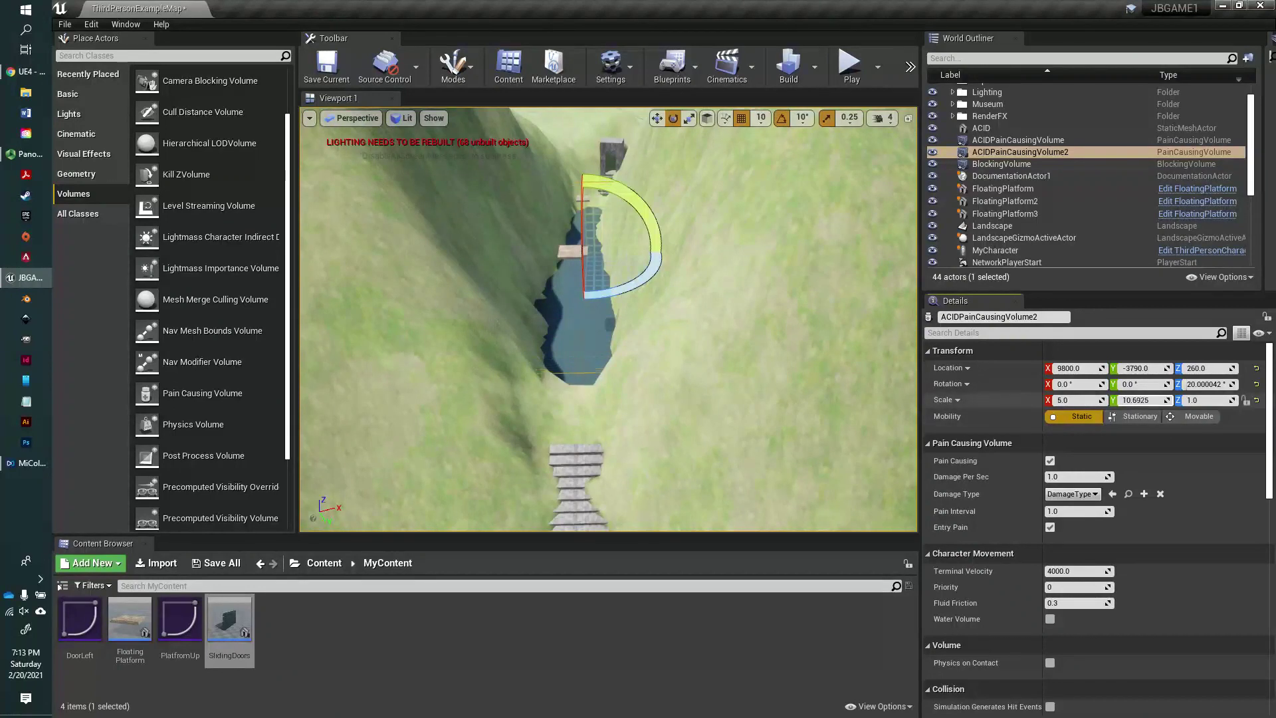
key(w)
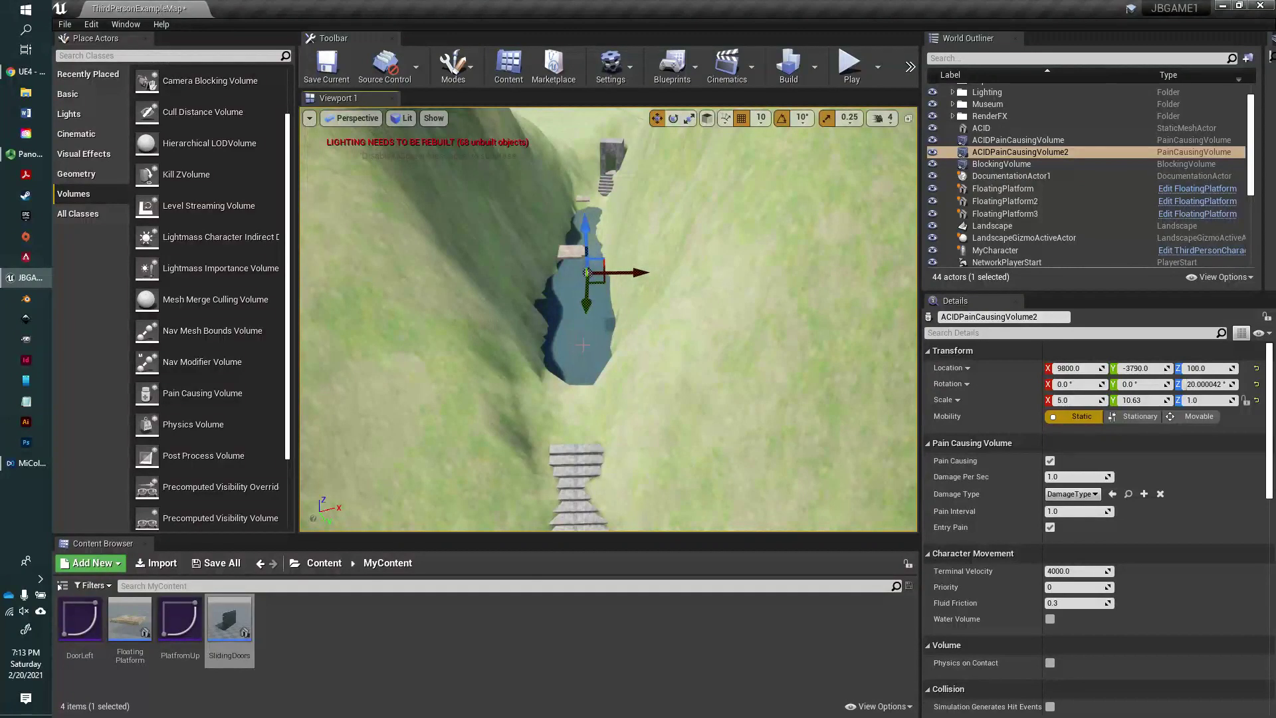
Step: Check the volume in the Right orthographic view, lower it to Z 60 and lengthen its Y scale to about 11.41
click(353, 118)
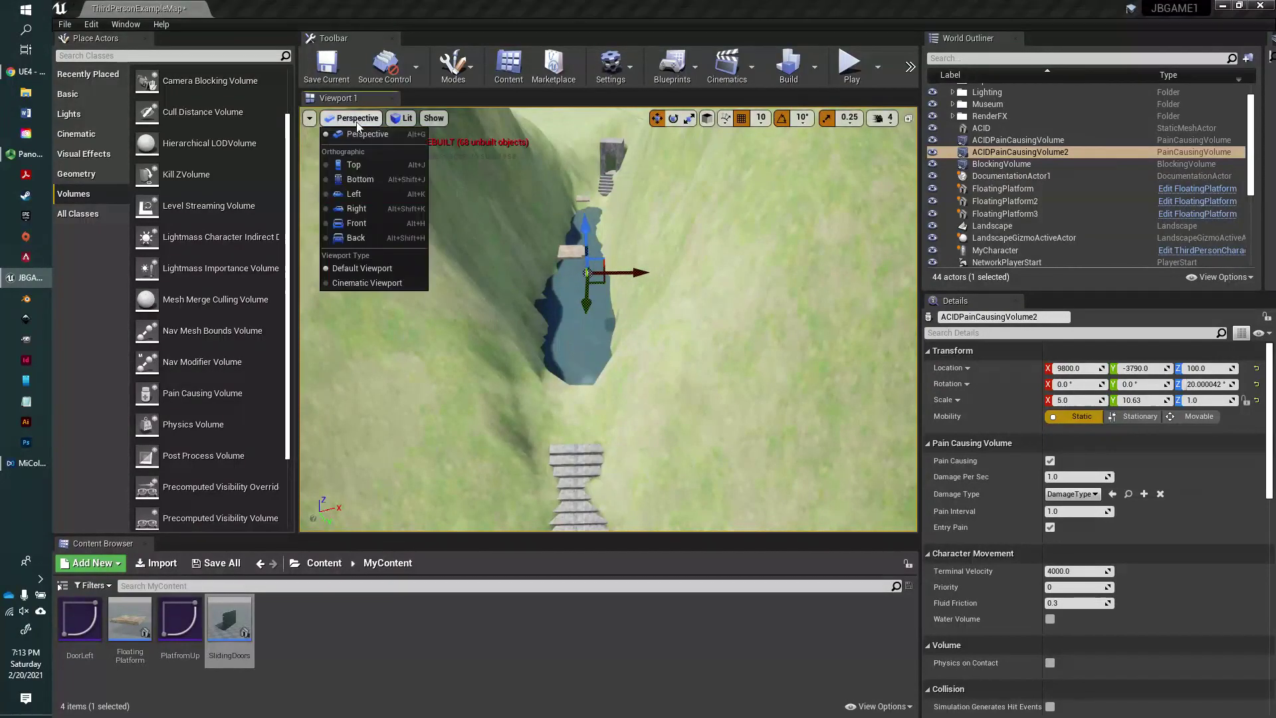
click(357, 208)
right_drag(758, 476, 504, 502)
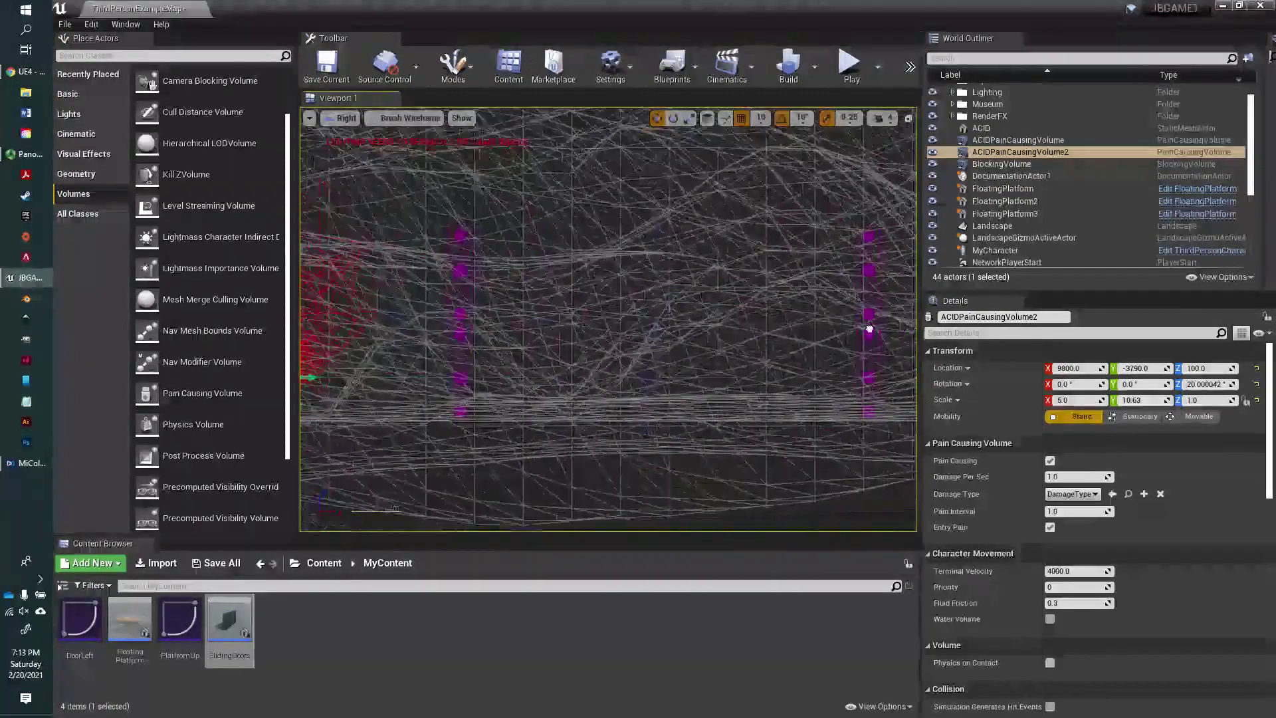
double_click(1012, 153)
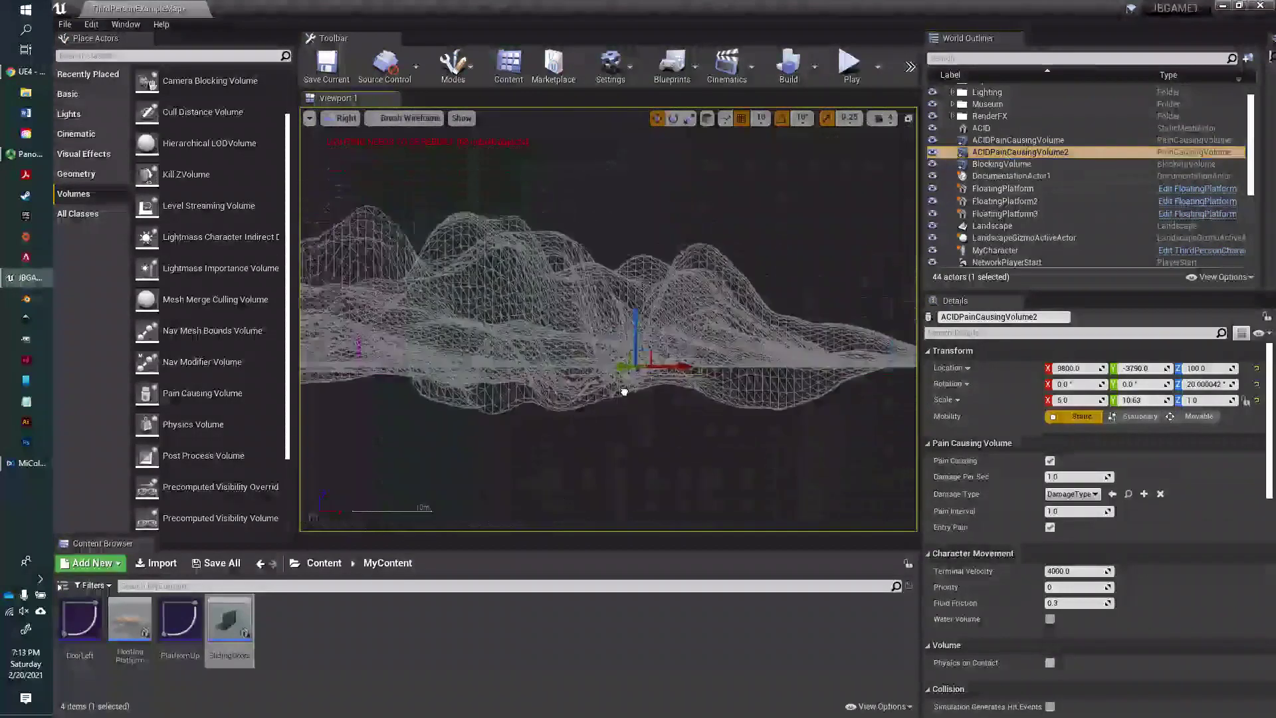
right_drag(651, 341, 675, 421)
scroll(676, 418, up, 2)
scroll(566, 424, up, 2)
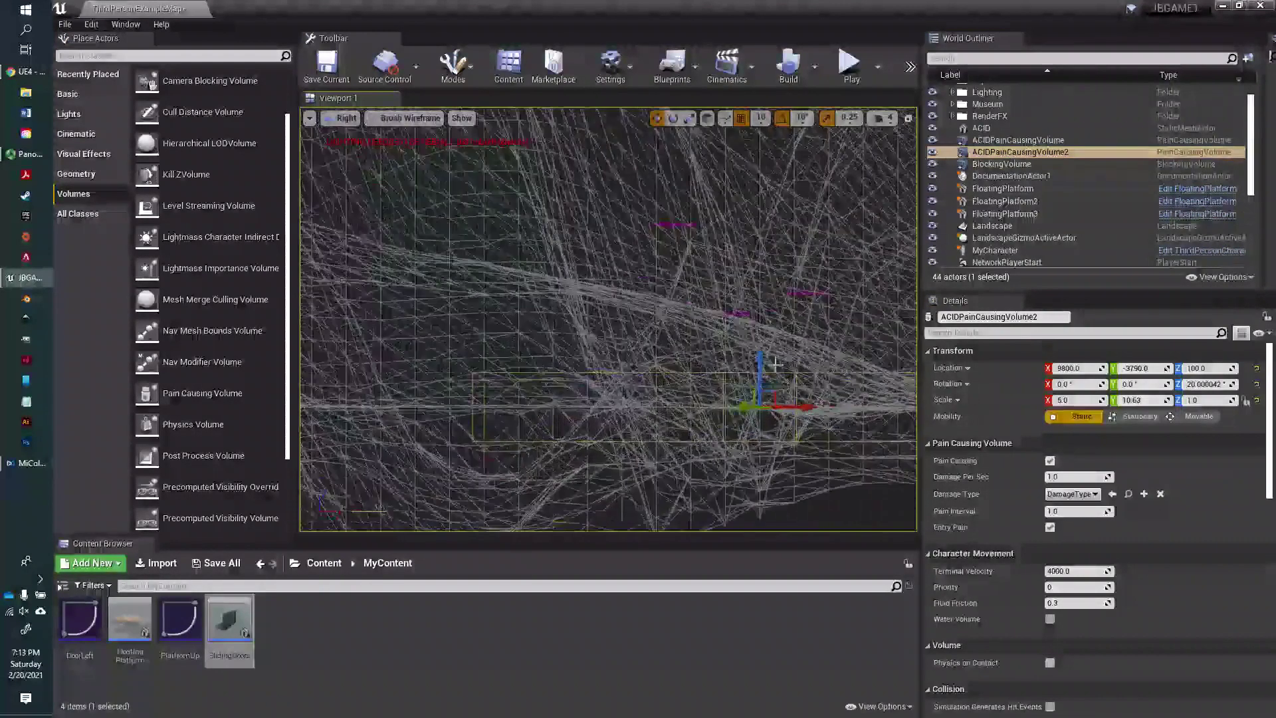
drag(762, 359, 762, 373)
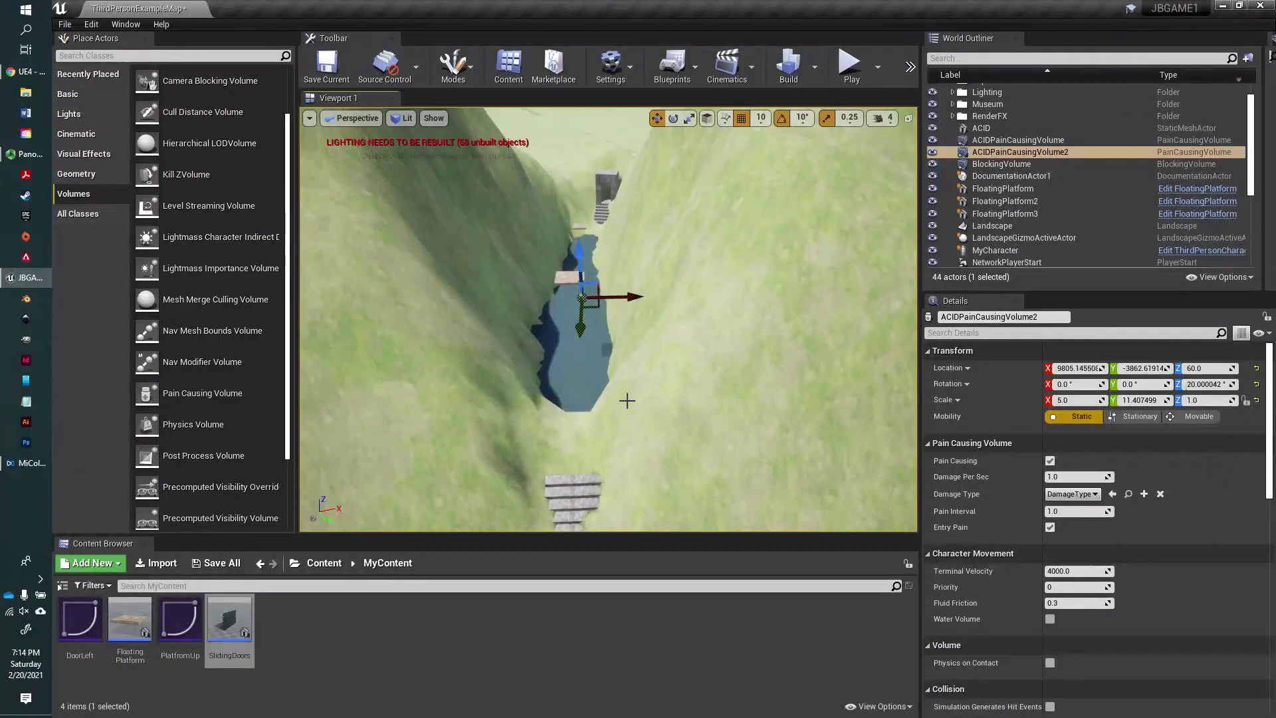
Step: Rename the water pool's plane as ACID2
click(569, 373)
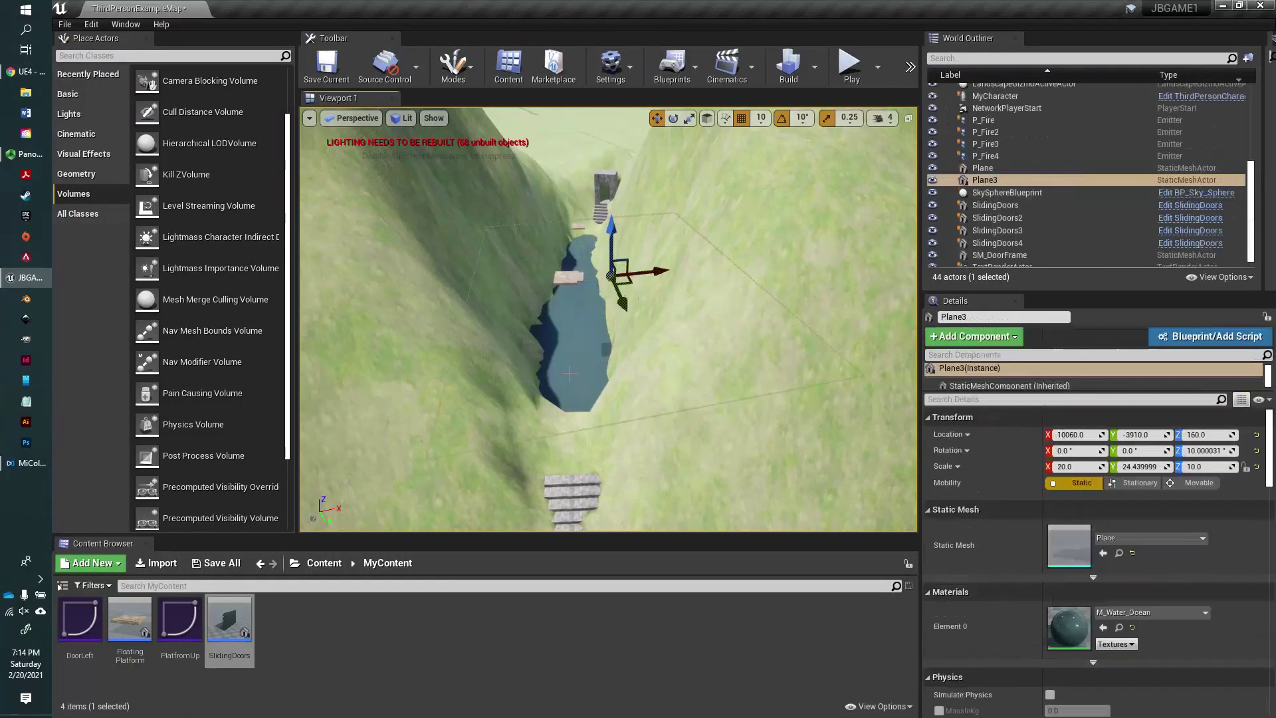
click(963, 317)
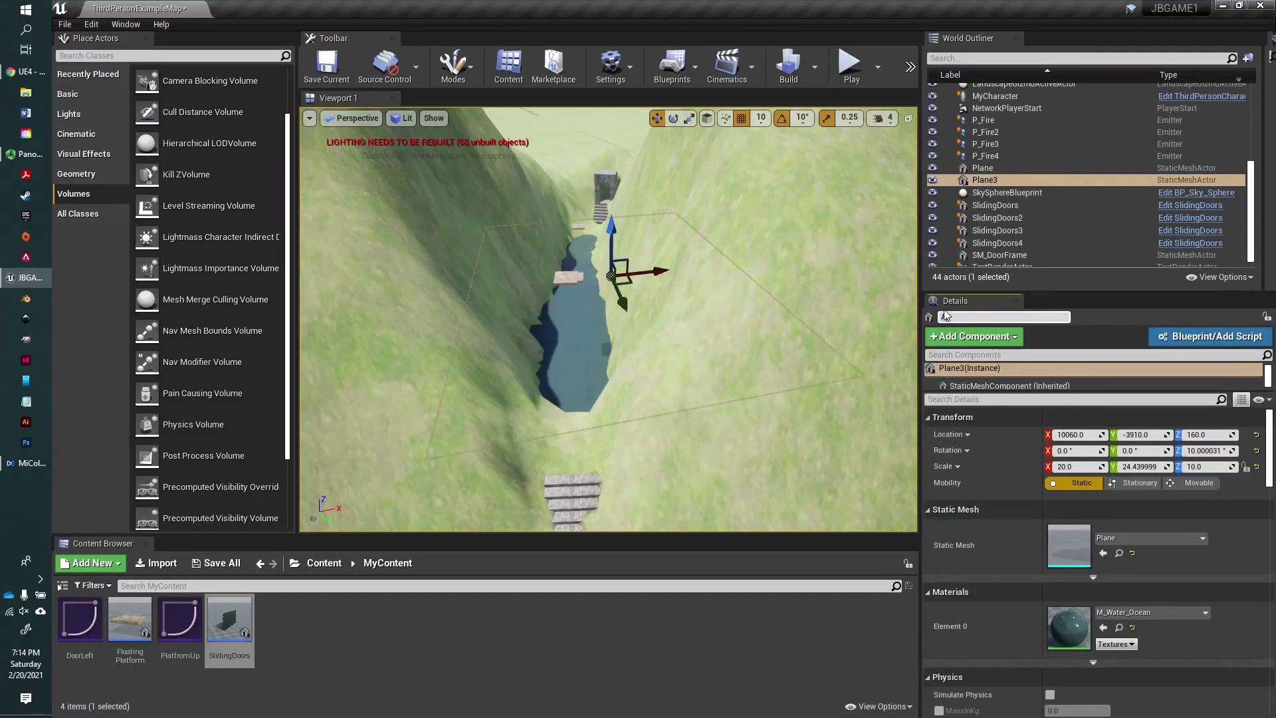
text(ACID2)
key(Return)
Step: Set the collision preset of the ACID2 plane to OverlapAll and enable Generate Overlap Events
scroll(983, 628, down, 10)
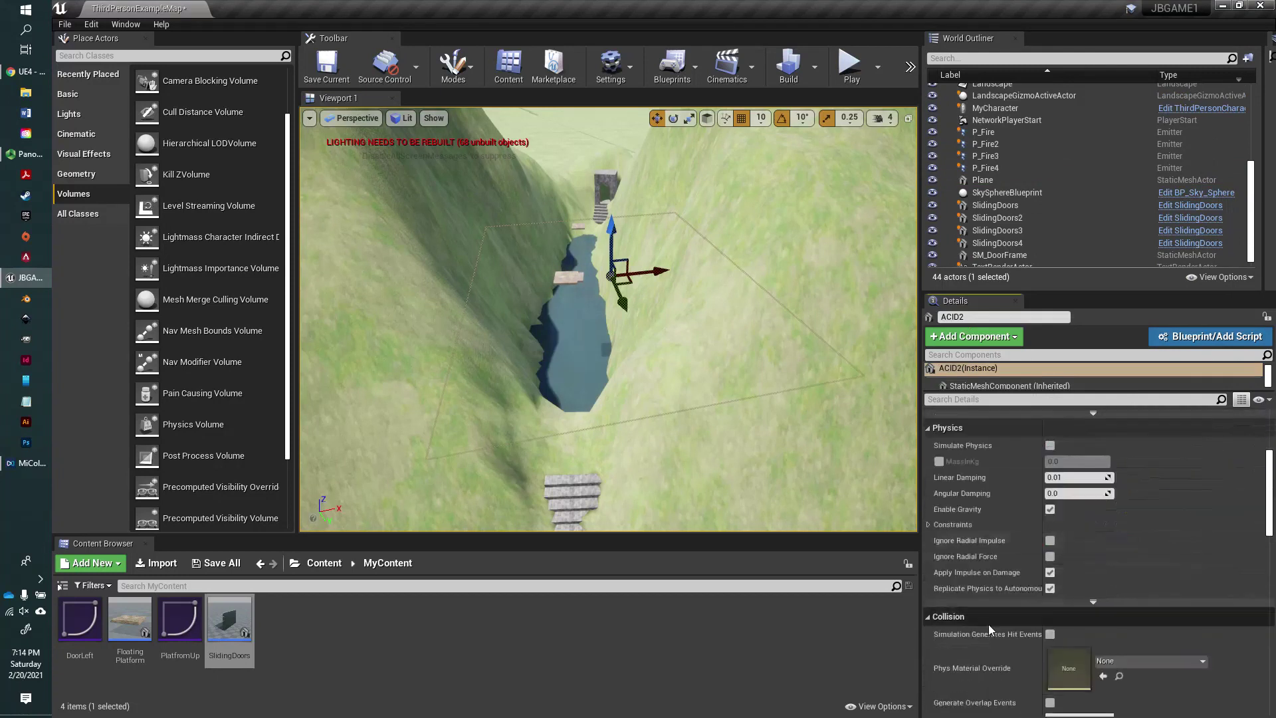
scroll(995, 626, down, 2)
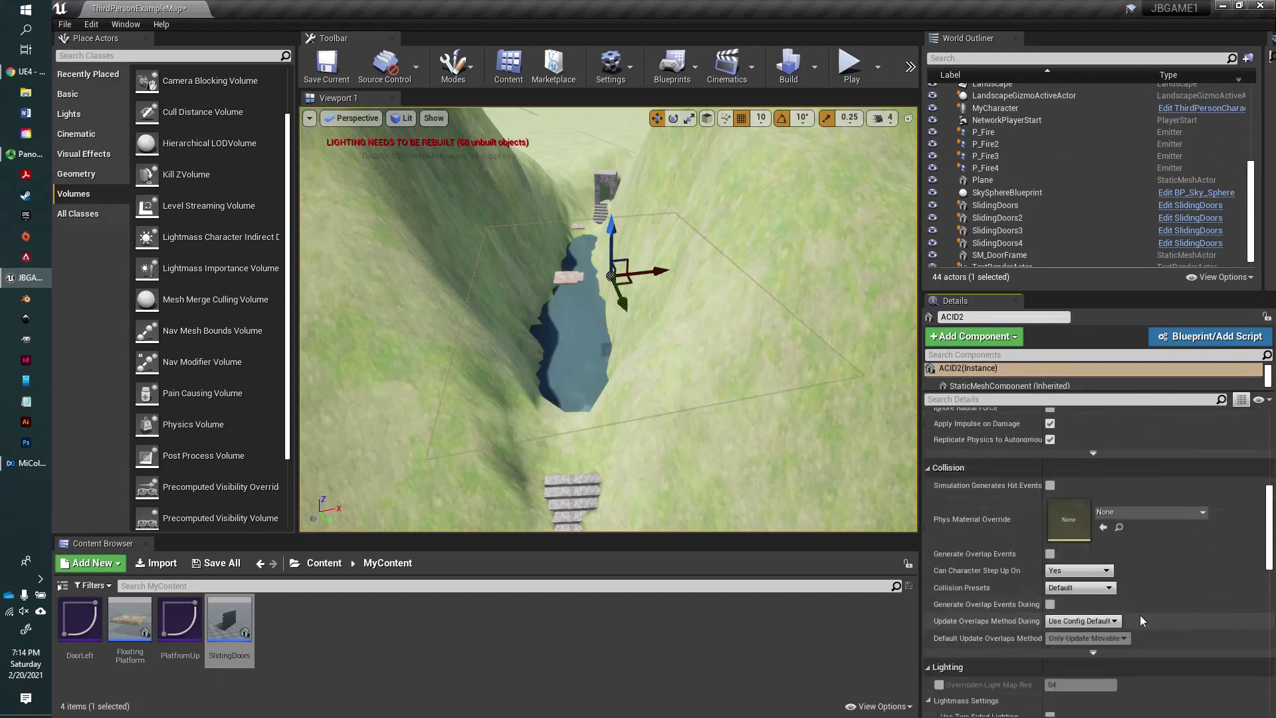
click(1098, 587)
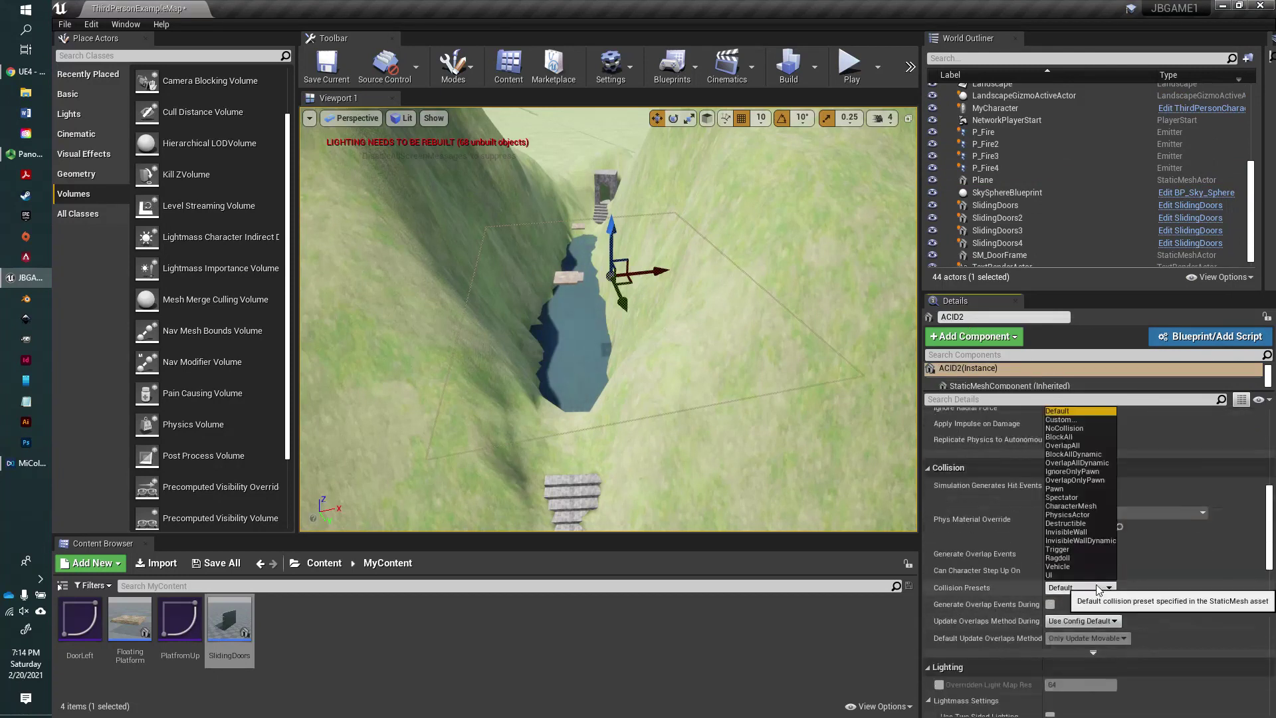
click(1090, 446)
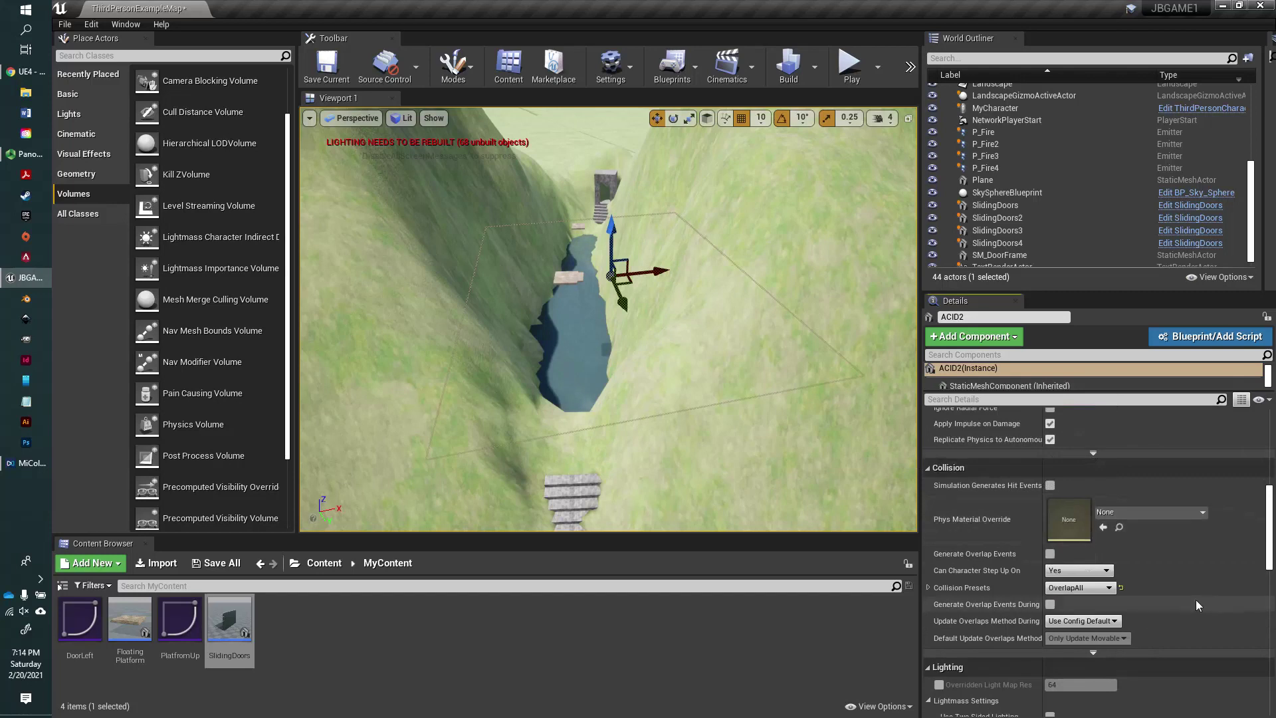
click(1050, 553)
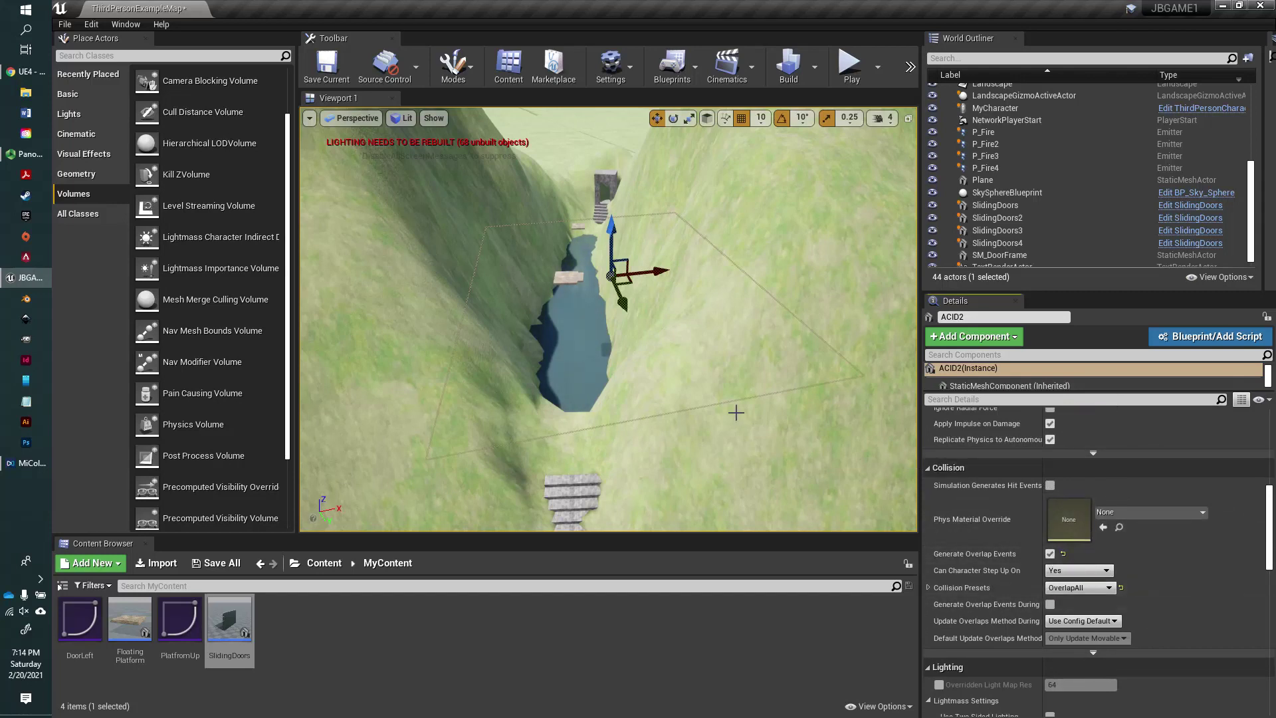
Step: Play-test the level by running the character down the stairs and jumping into the second acid pool, and stop the simulation
key(alt+p)
key(w)
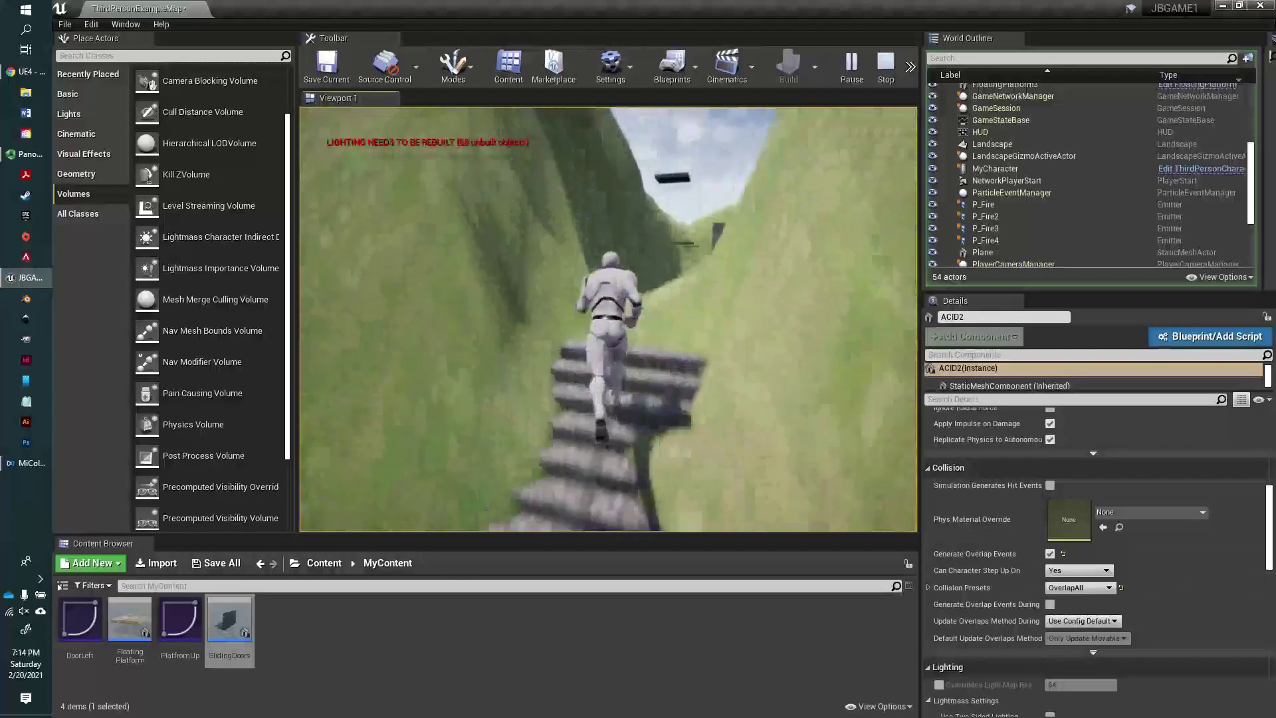
key(space)
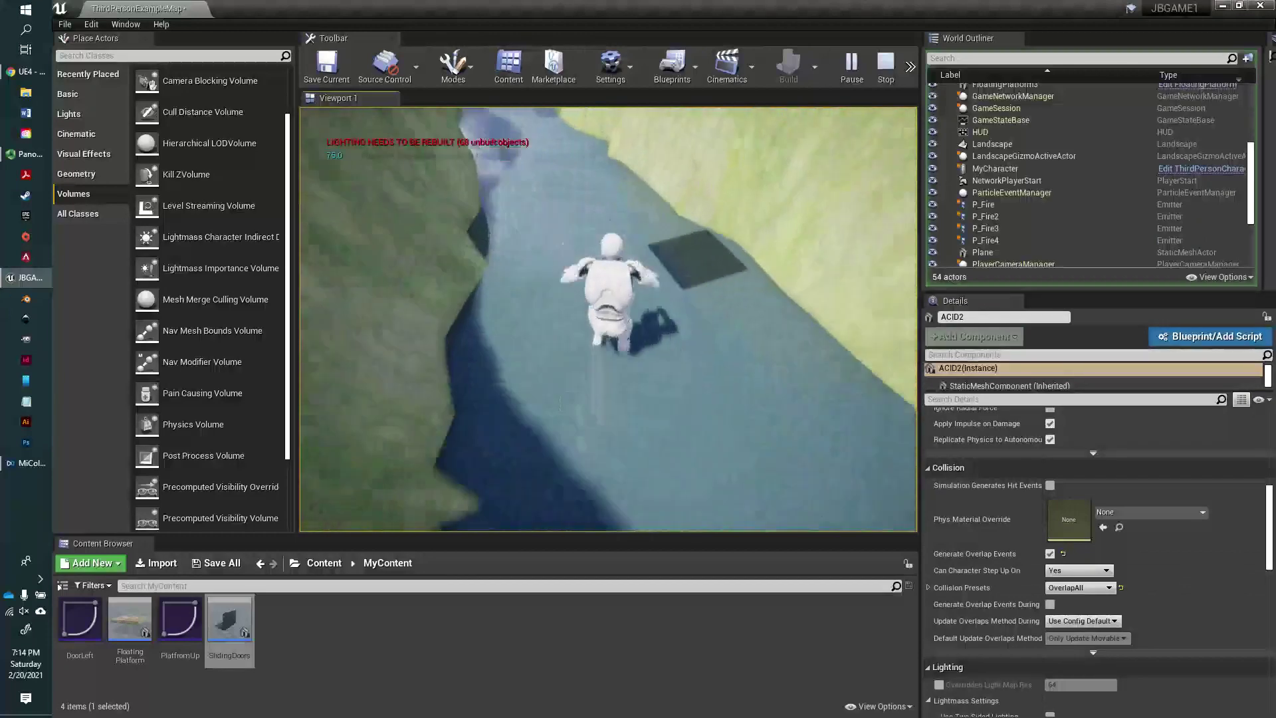
key(w)
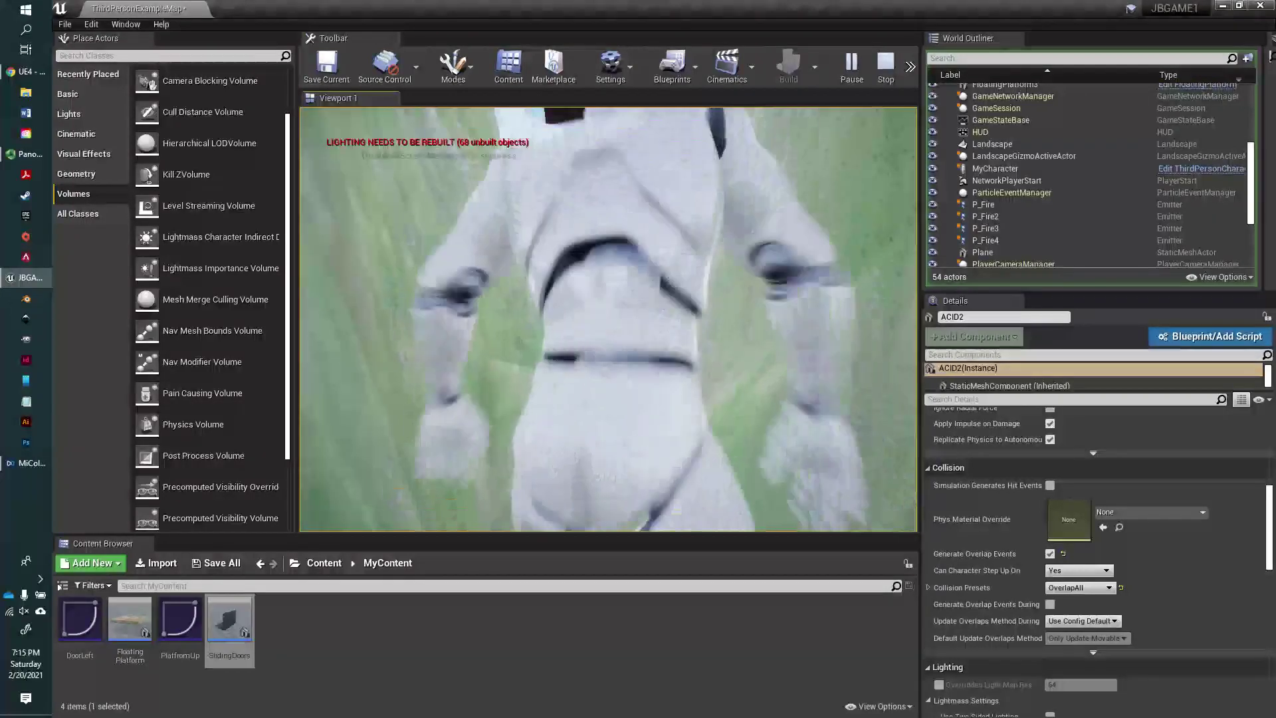
key(Escape)
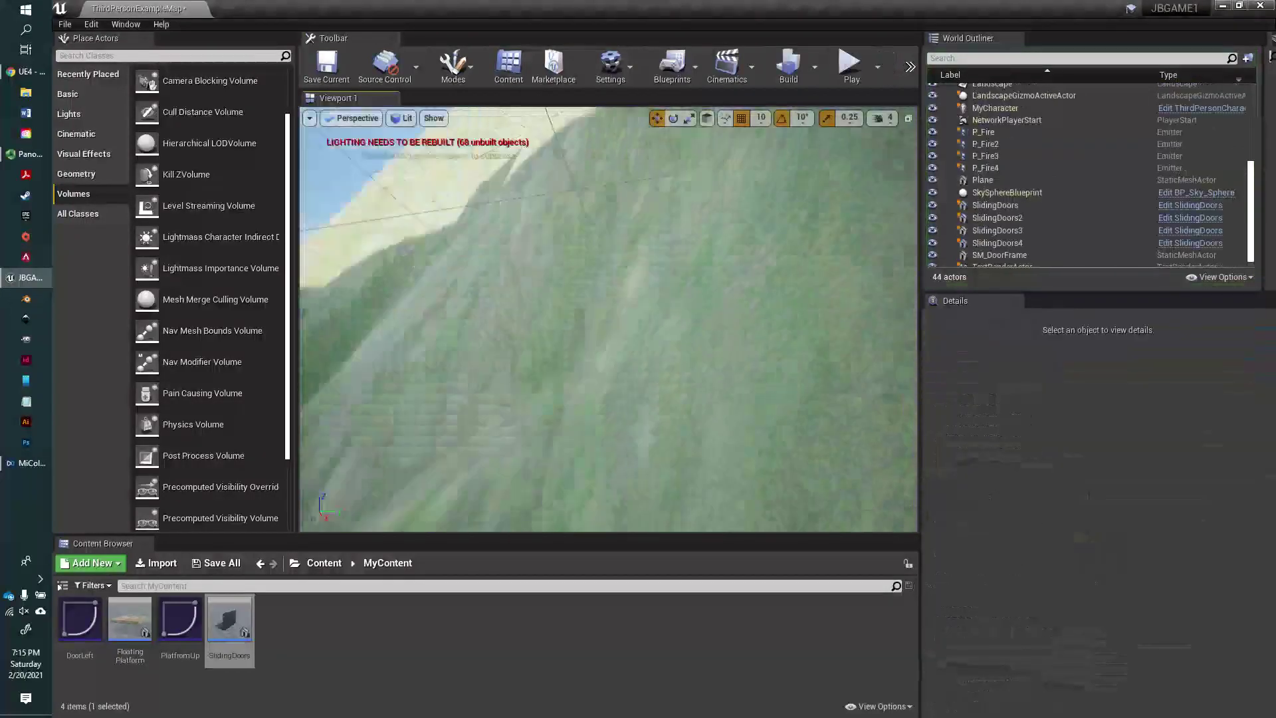
right_drag(608, 319, 644, 241)
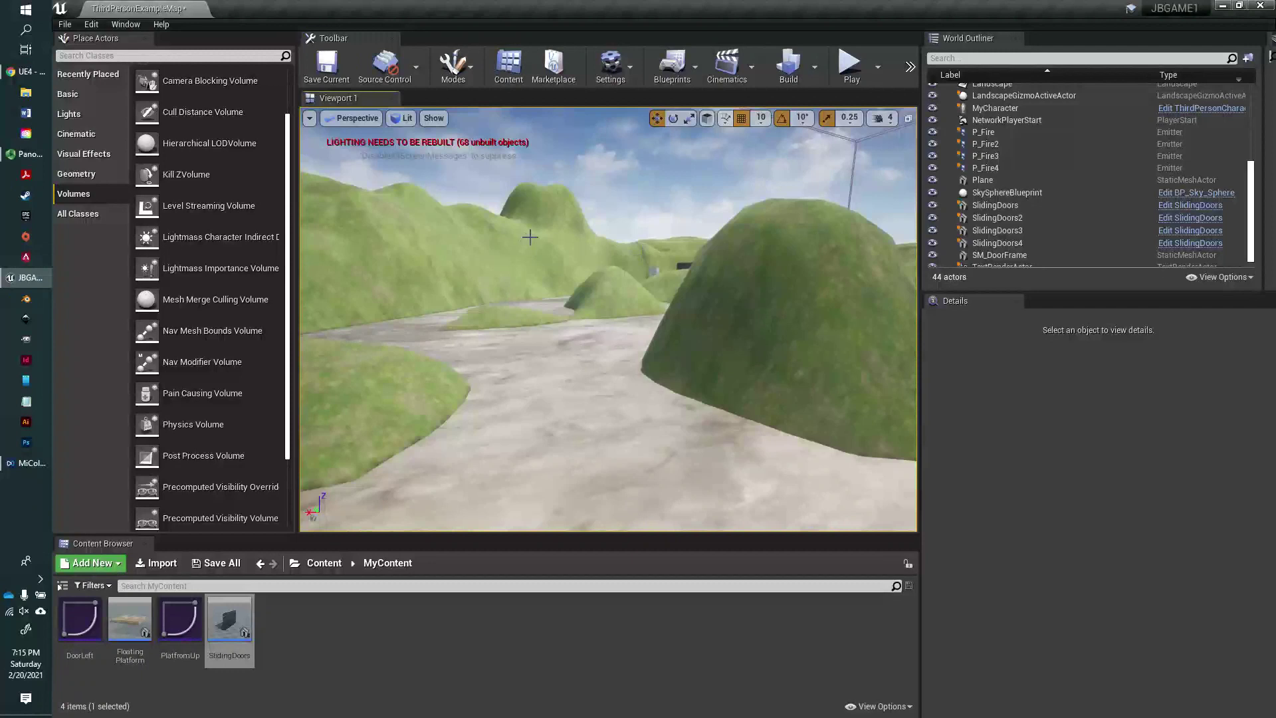